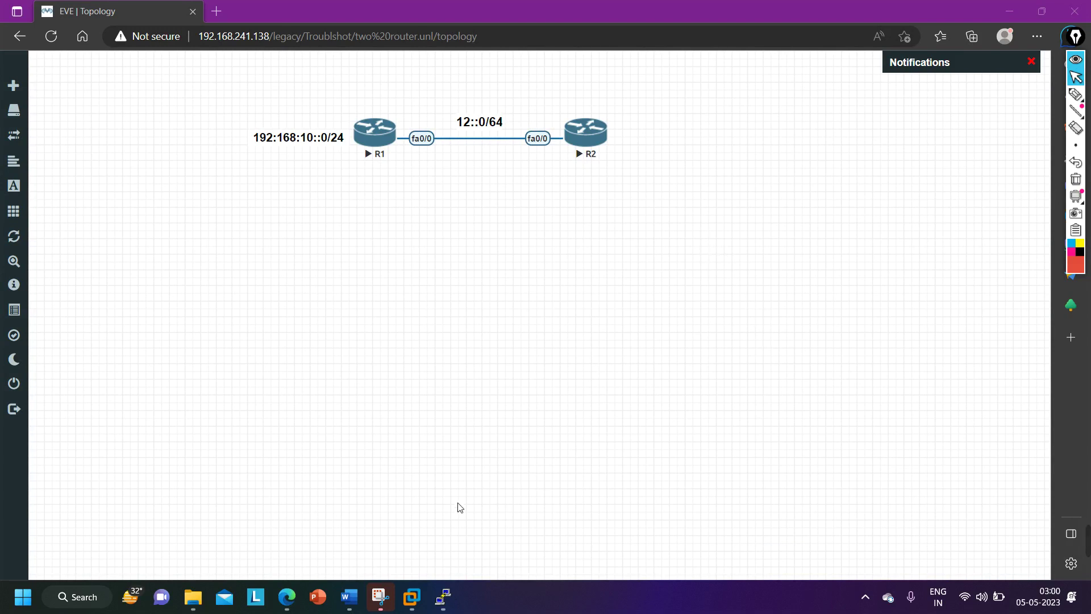
Step: Bring up the R1 and R2 router consoles to check them, and minimize both to return to the topology
mouse_move(444, 603)
mouse_move(349, 543)
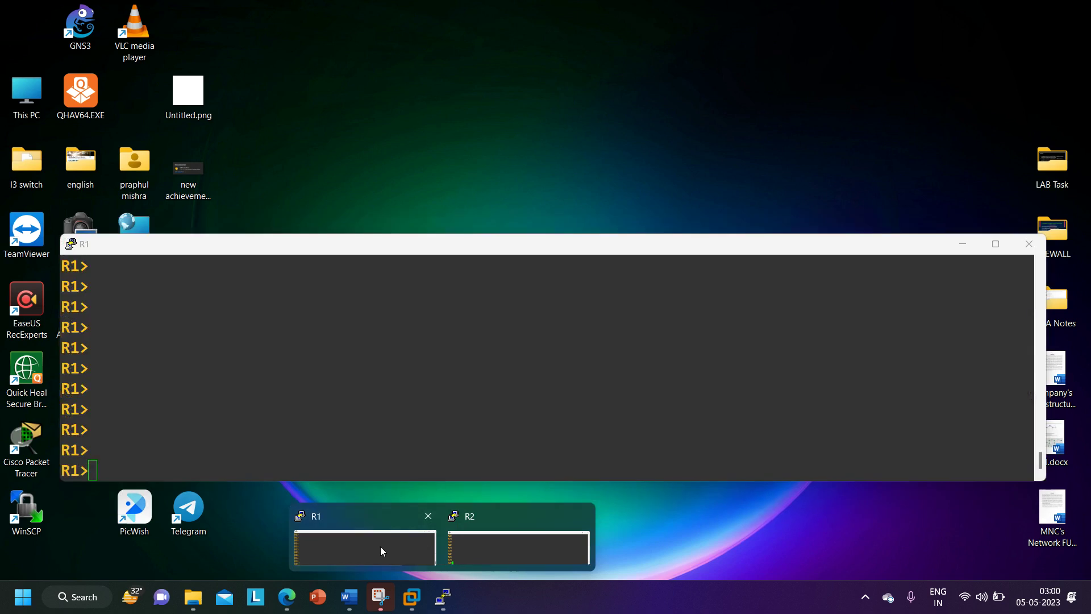
left_click(380, 546)
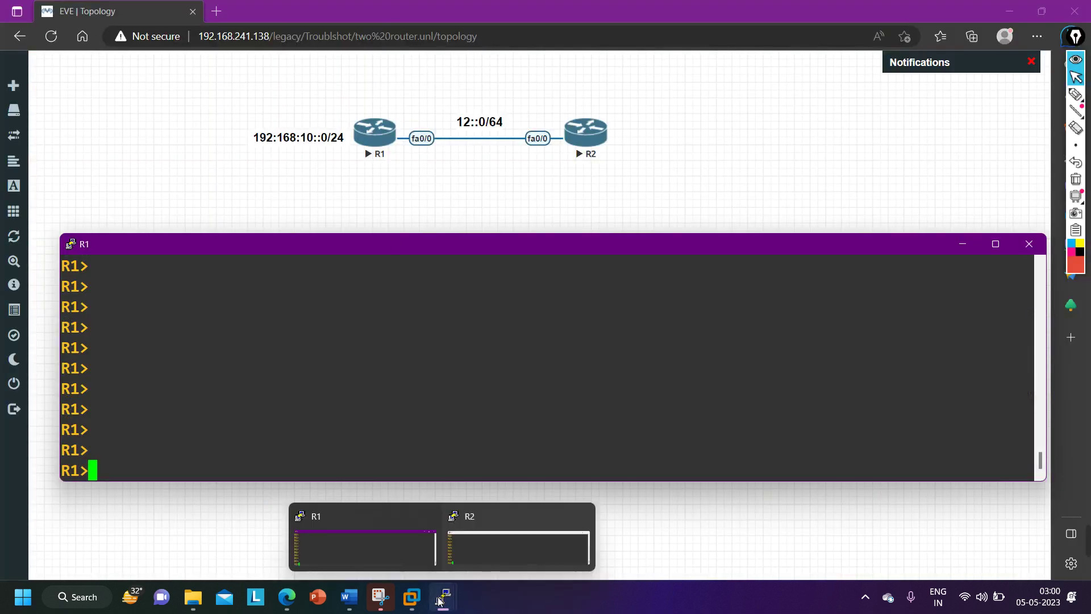
mouse_move(444, 598)
left_click(500, 543)
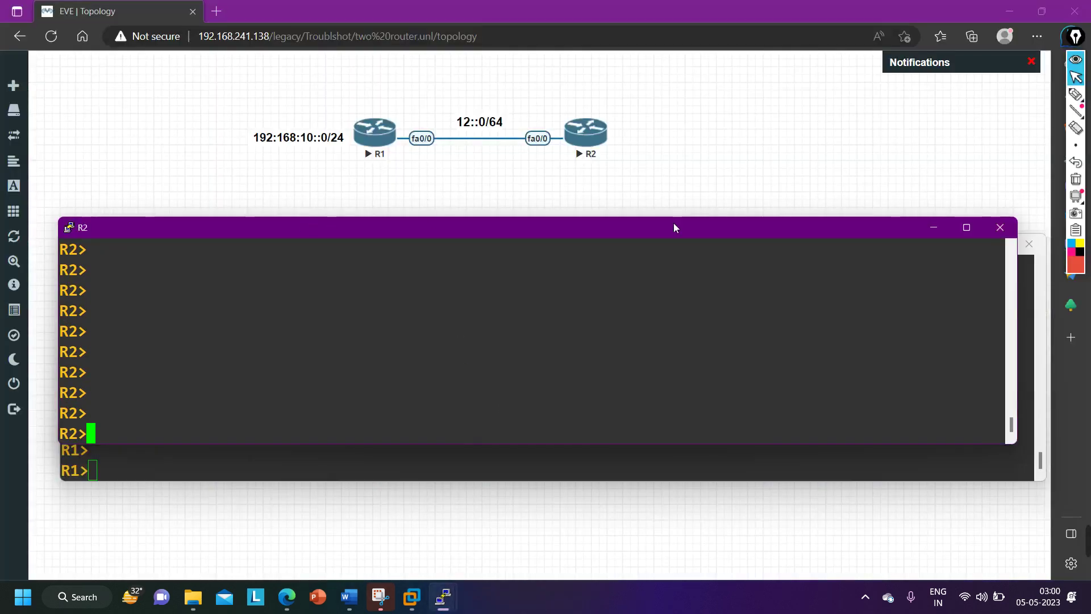
left_click(932, 227)
left_click(965, 244)
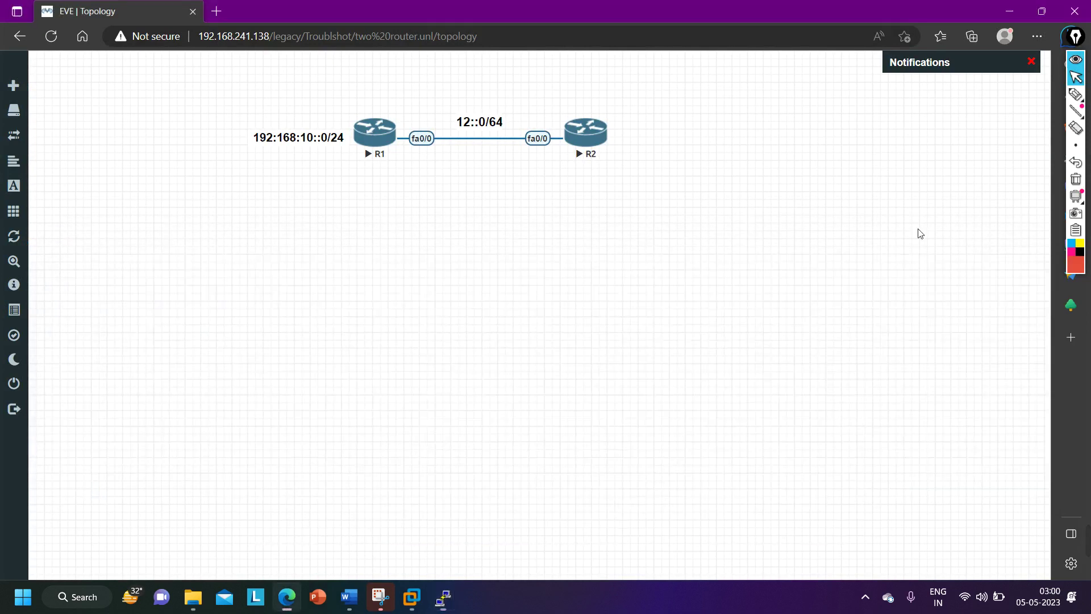
Step: Shift the 192:168:10::0/24 network label beside R1 slightly upward in the topology
left_click_drag(303, 146, 301, 140)
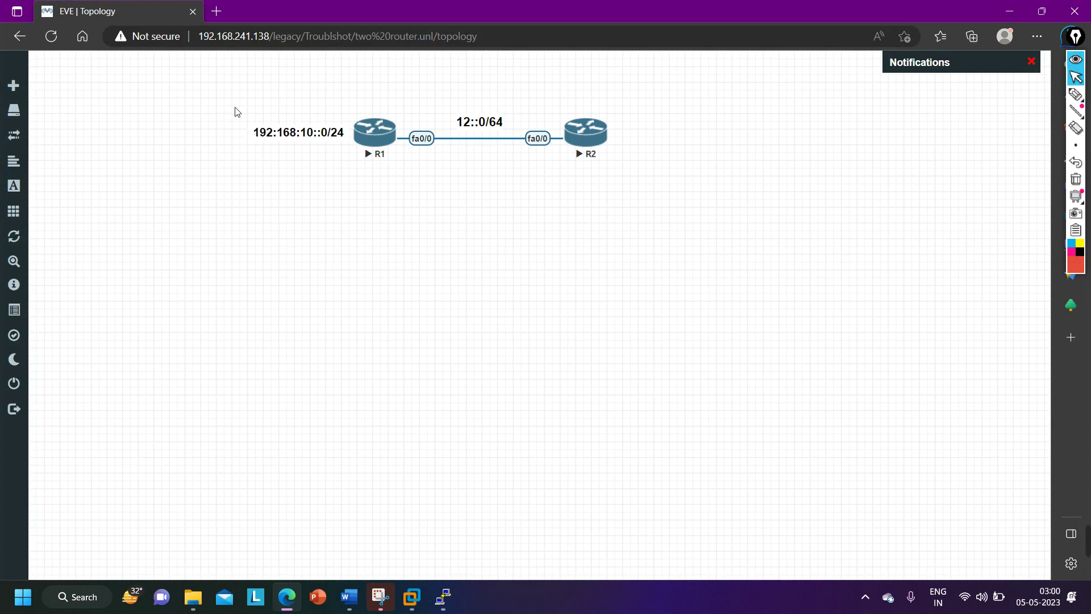
left_click_drag(233, 105, 328, 181)
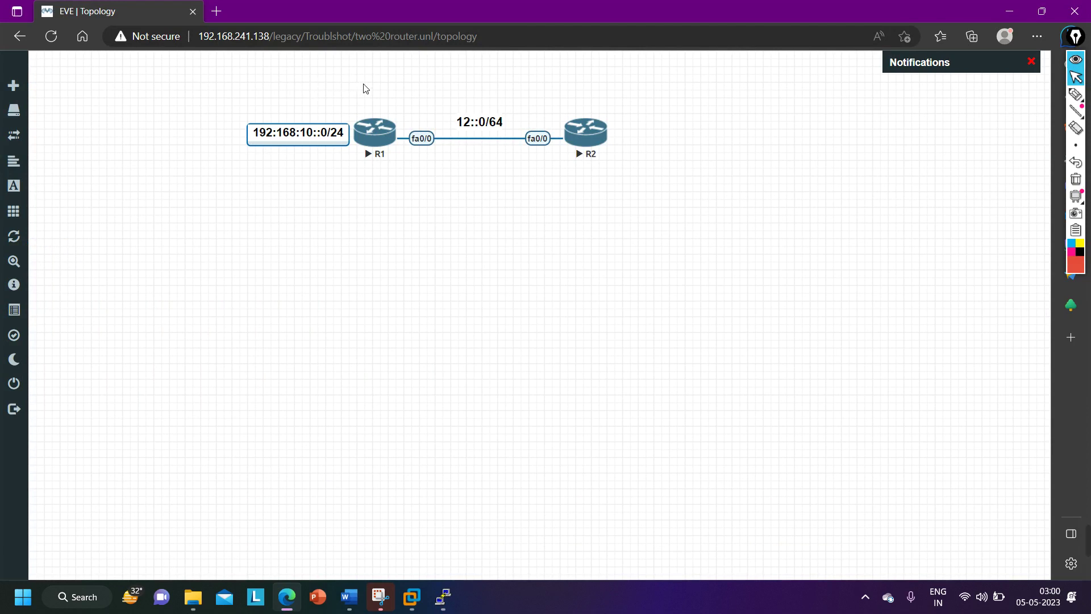
left_click_drag(444, 105, 502, 125)
left_click(444, 99)
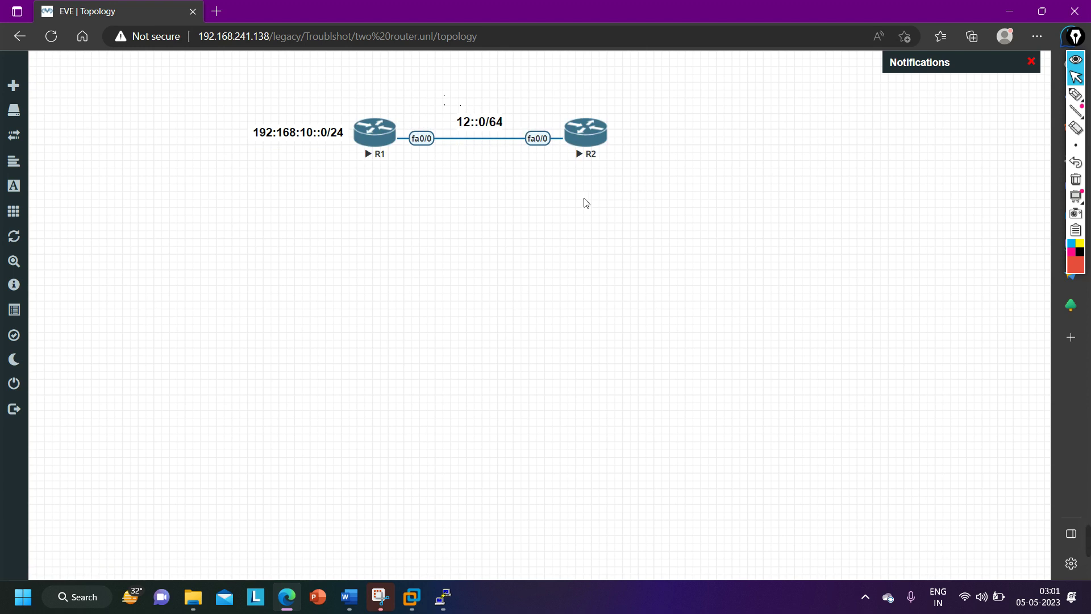
Step: Switch to the R1 console and enter privileged mode and global configuration mode
mouse_move(443, 597)
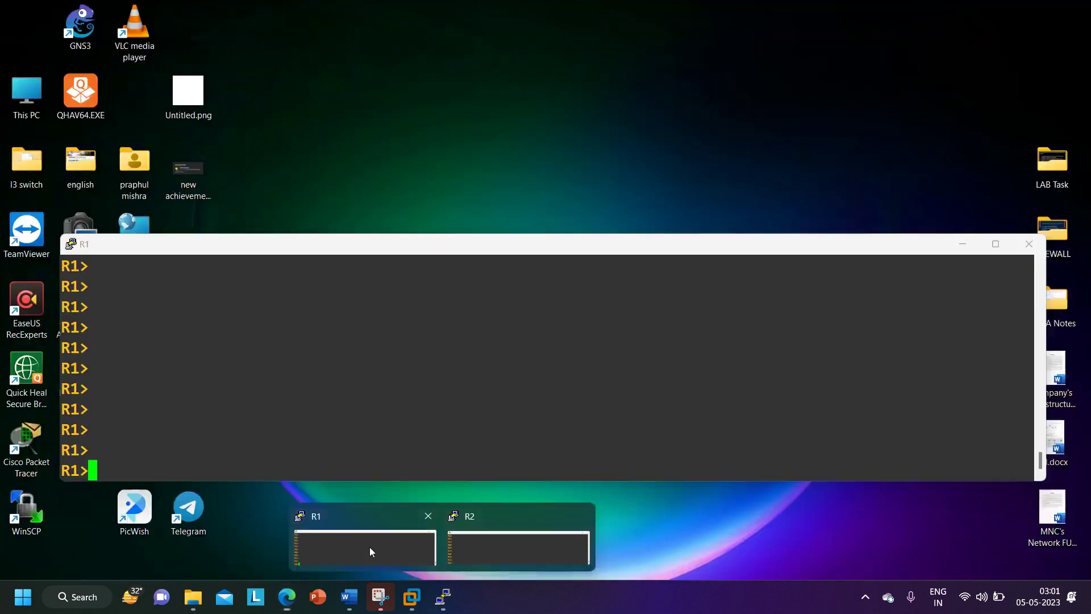
left_click(369, 551)
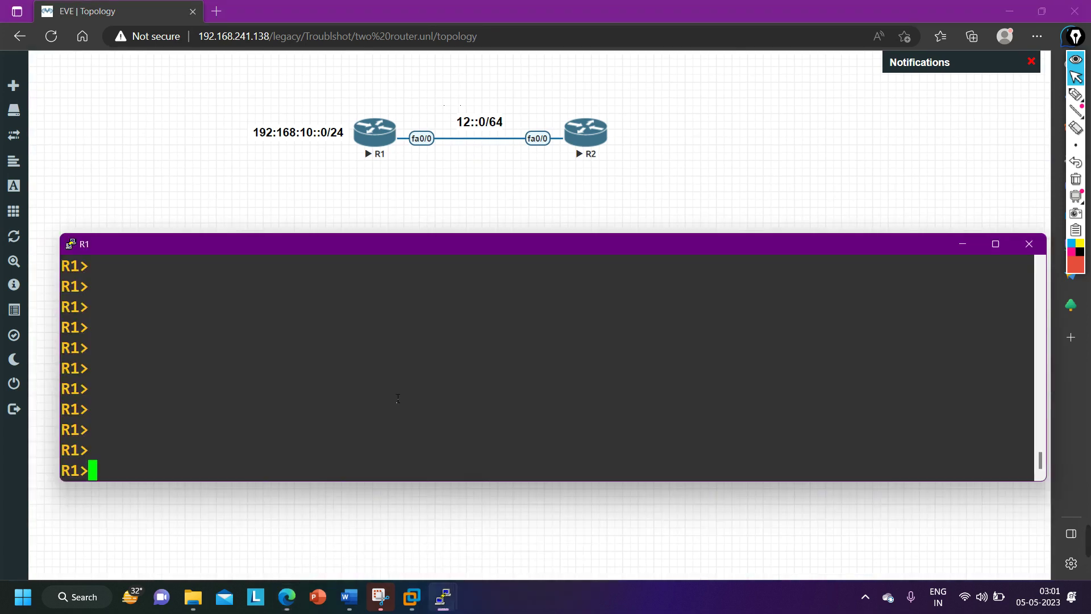
type("en")
key("Return")
key("Return")
type("co")
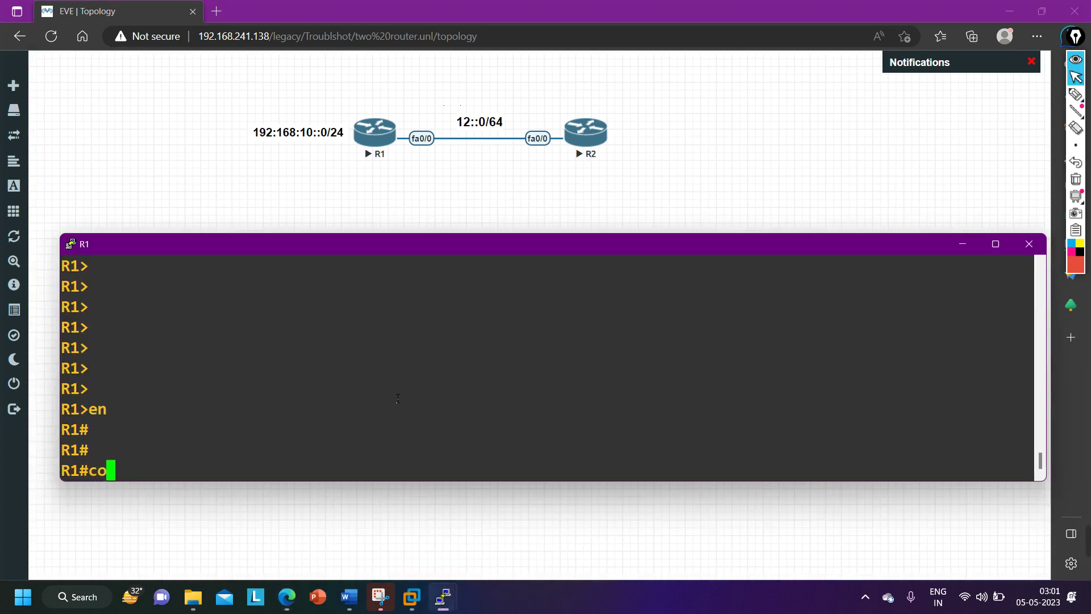
type("nf")
key("Tab")
key("Return")
key("Return")
key("Return")
key("Return")
key("Return")
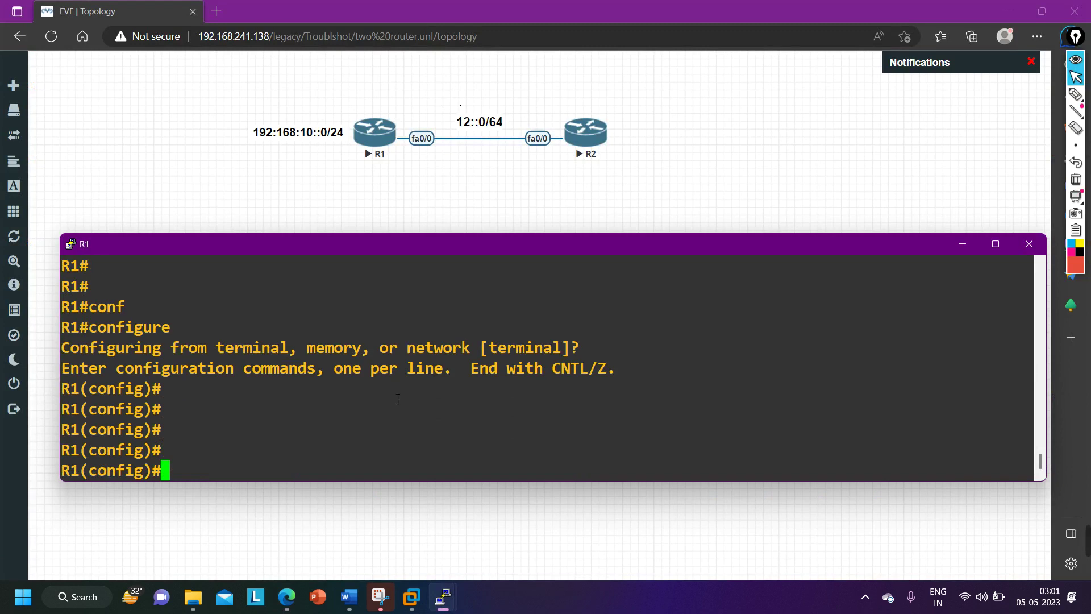
key("Return")
key("Return")
key("Return")
key("Return")
key("Return")
key("Return")
Step: Assign IPv6 address 12::1/64 to R1's interface f0/0
type("int f0/0")
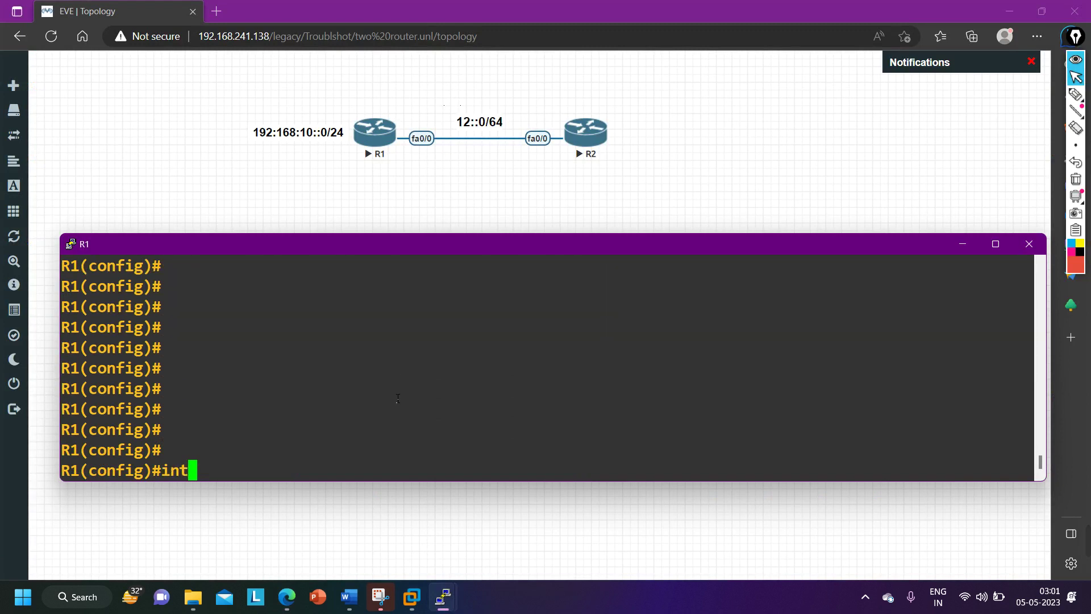
key("Return")
type("iupv")
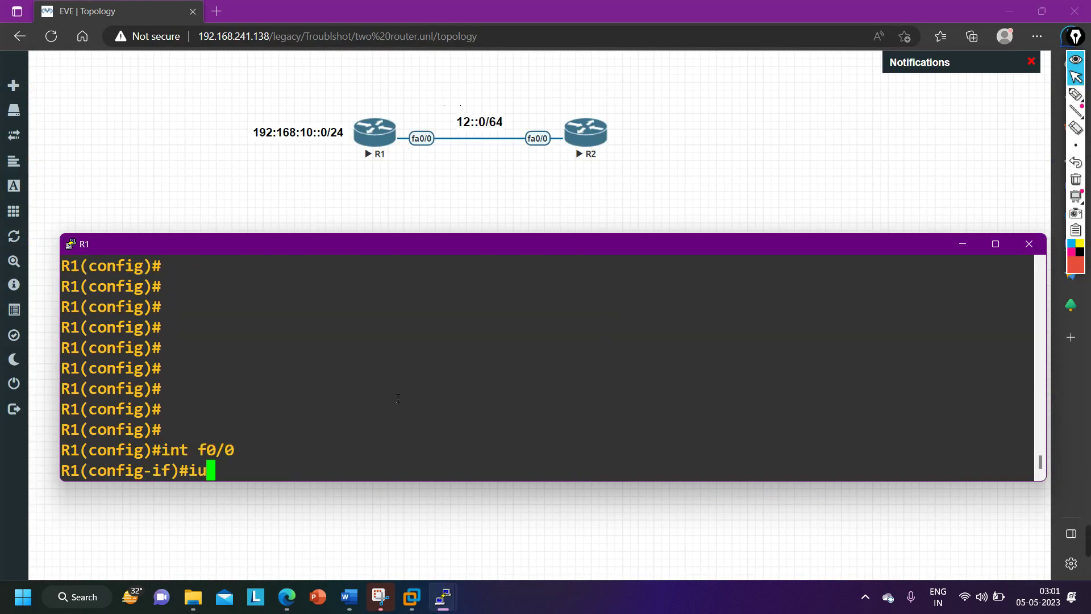
key("Tab")
key("BackSpace")
key("BackSpace")
key("BackSpace")
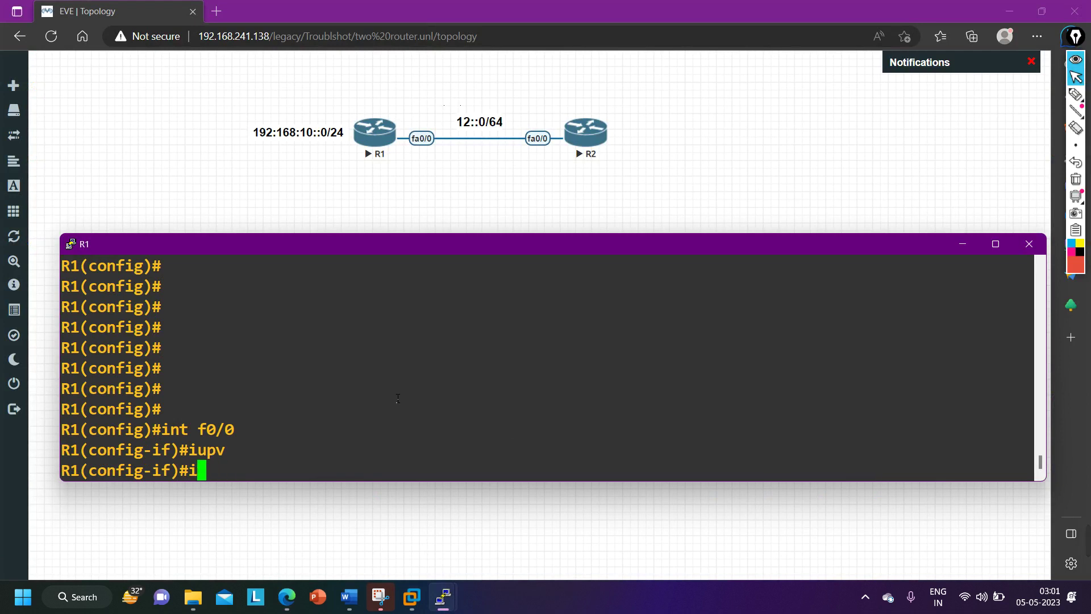
type("pv")
key("Tab")
type("add")
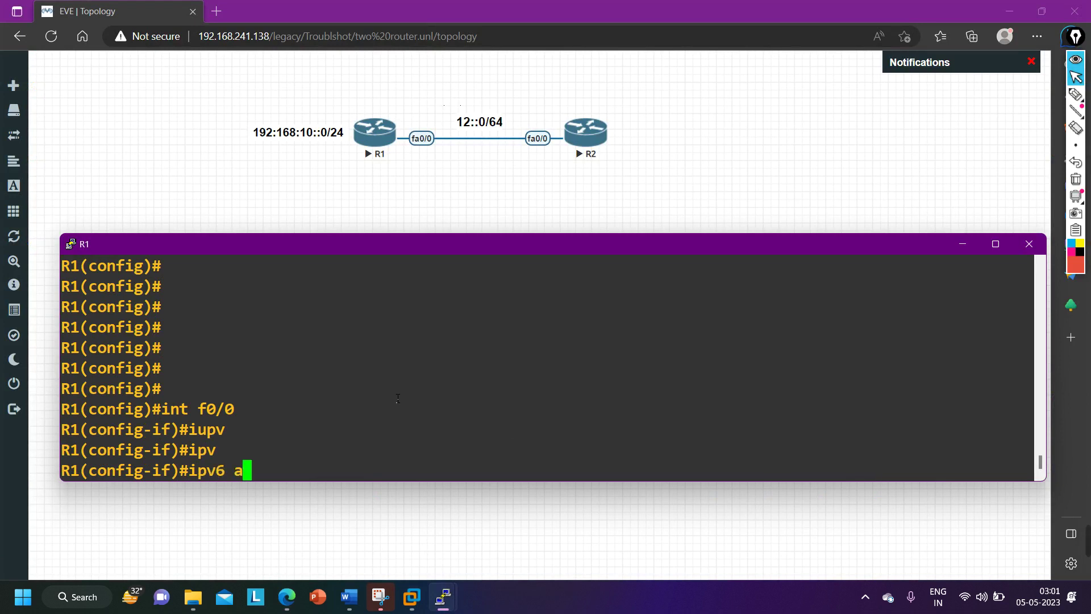
key("Tab")
type("12:")
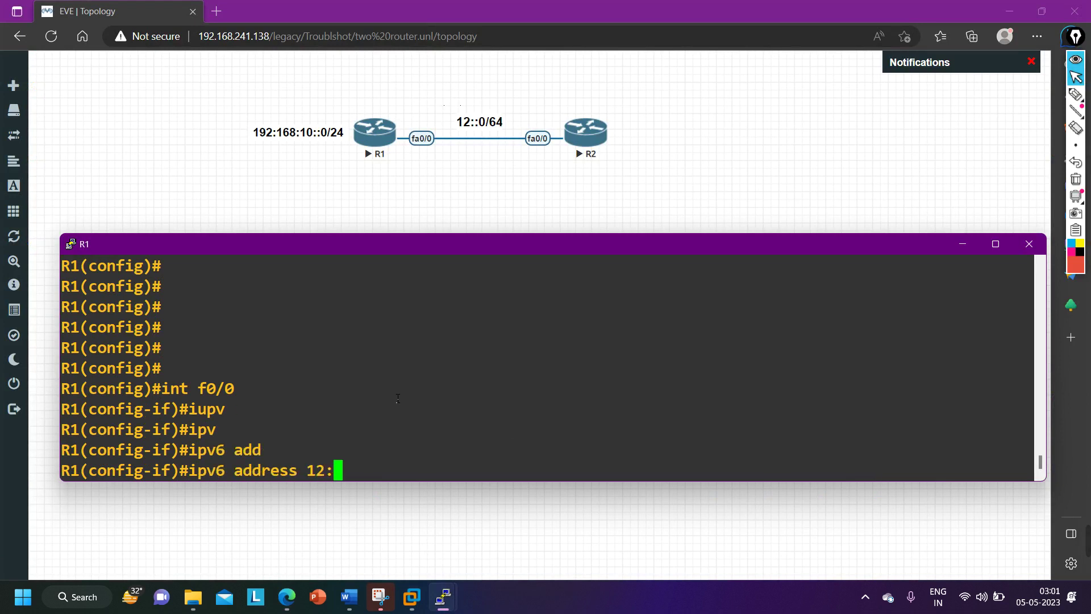
type(":1/64")
key("Return")
key("Return")
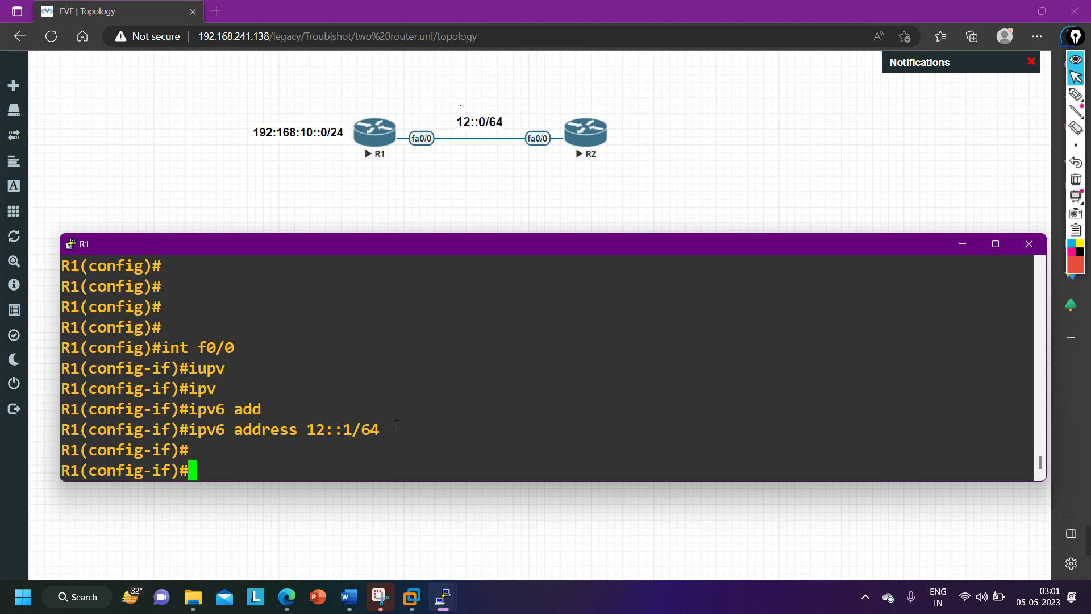
Step: Leave the f0/0 configuration and create loopback interface 1 on R1
type("exi")
key("Return")
type("i")
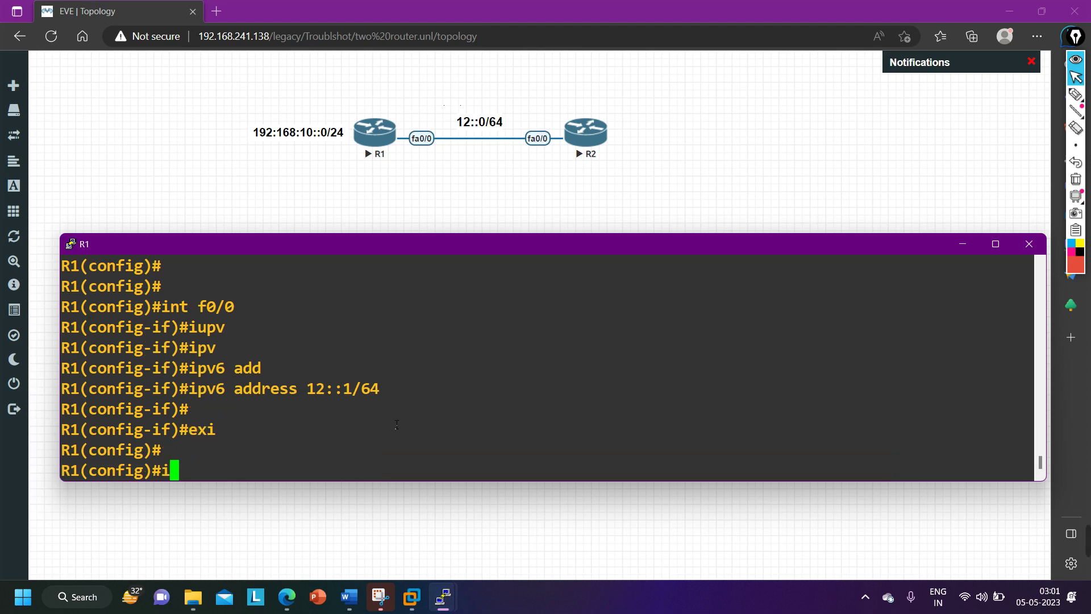
type("nt l1")
key("Return")
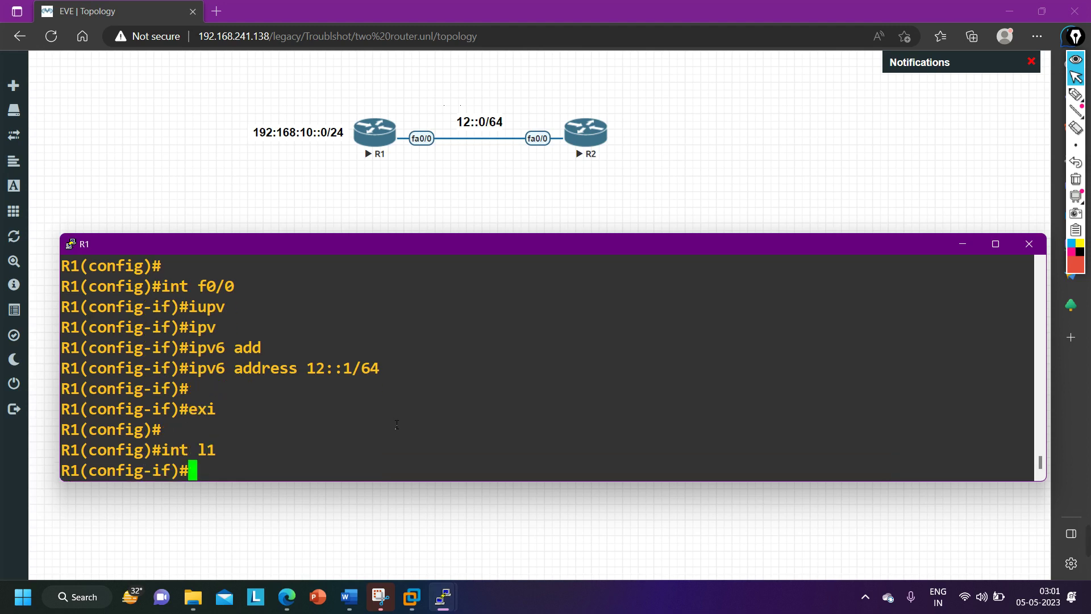
Step: Assign IPv6 address 192:168:10::1/64 to R1's loopback 1 interface
type("ip")
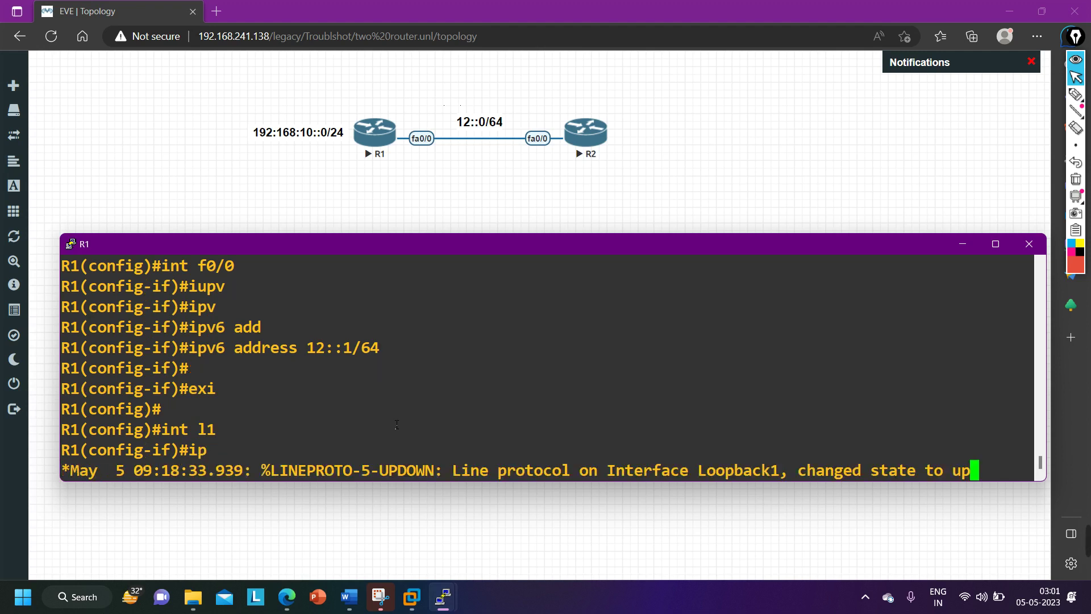
type("v6 ad")
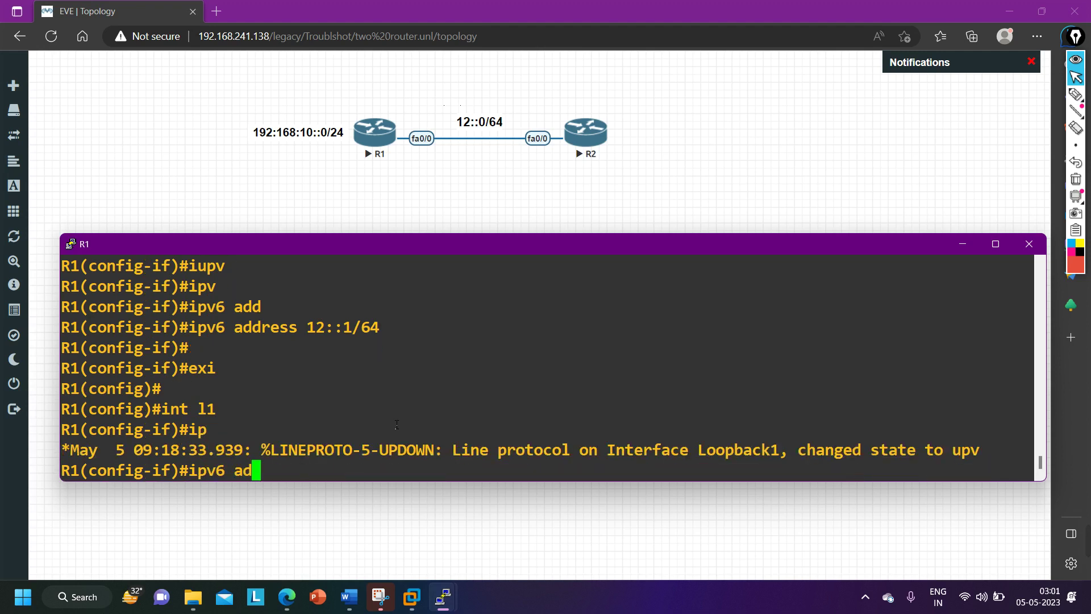
key("Tab")
type("1")
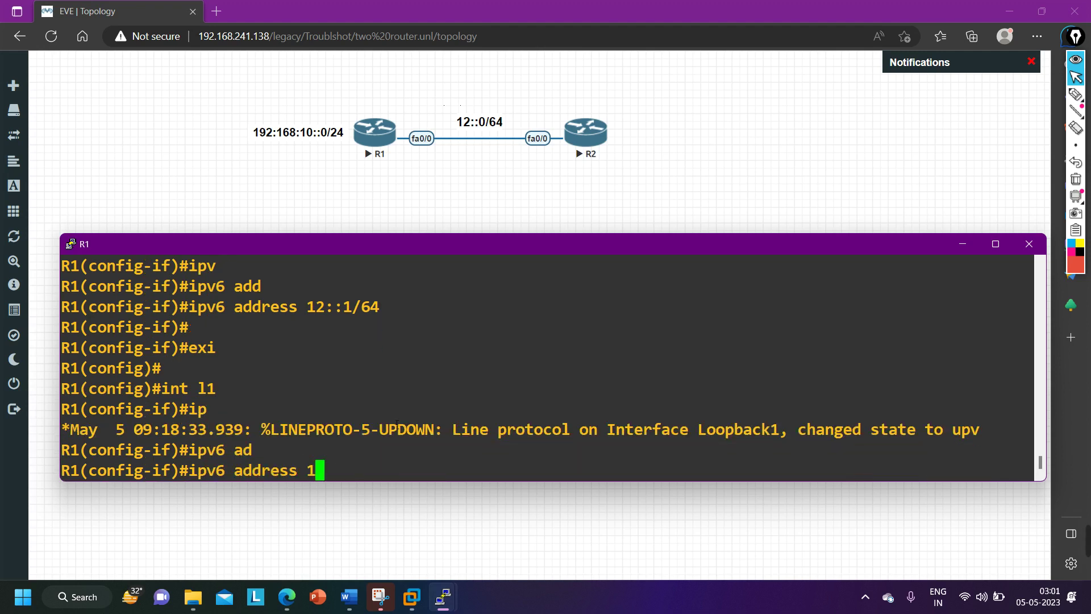
type("92:1")
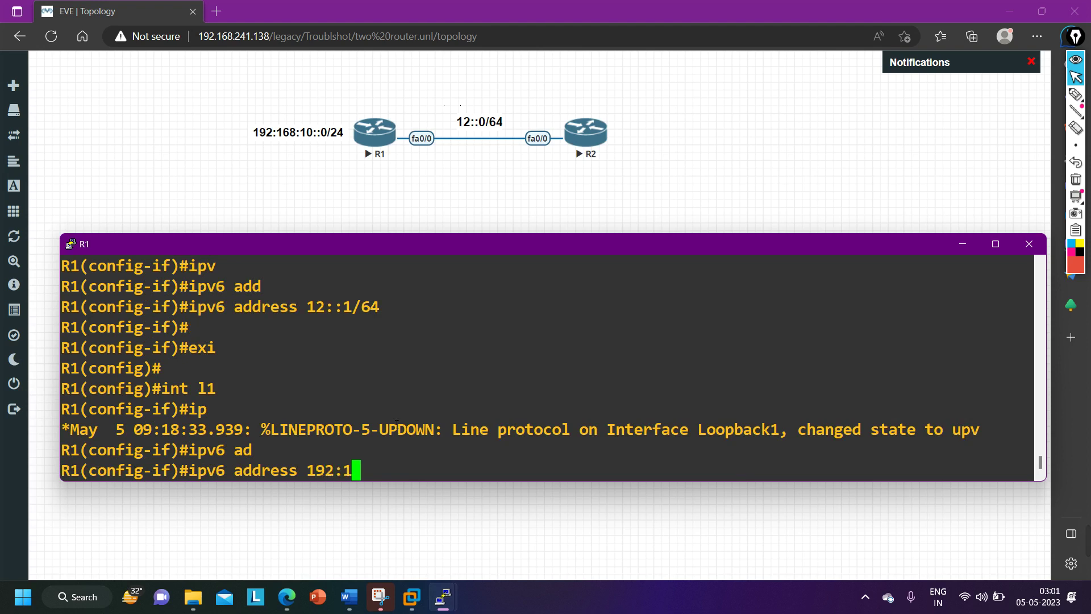
type("68:10")
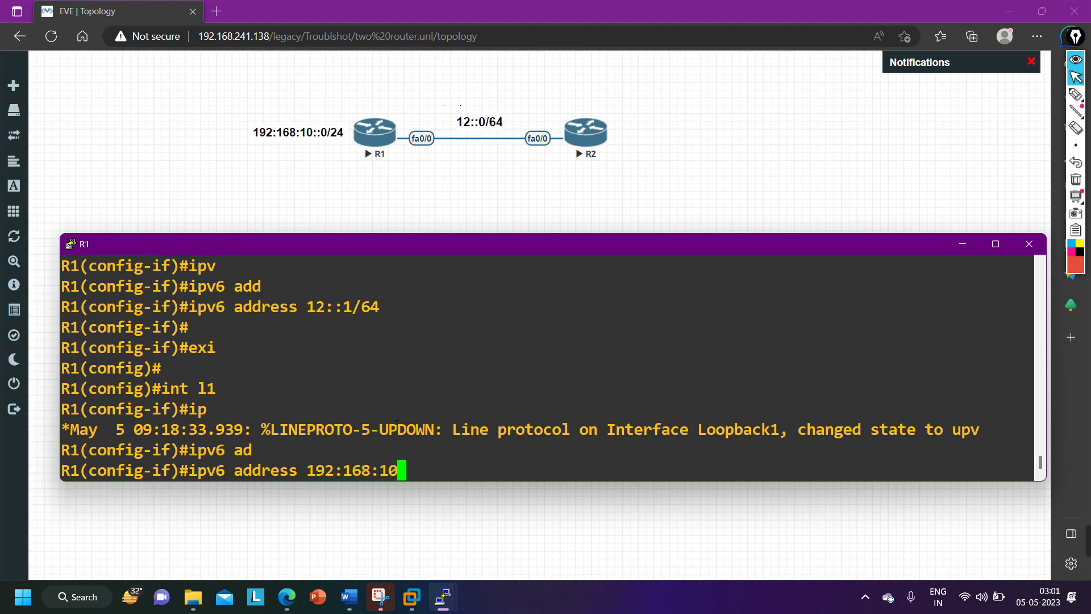
type("::1/64")
key("Return")
key("Return")
key("Return")
key("Return")
key("Return")
key("Return")
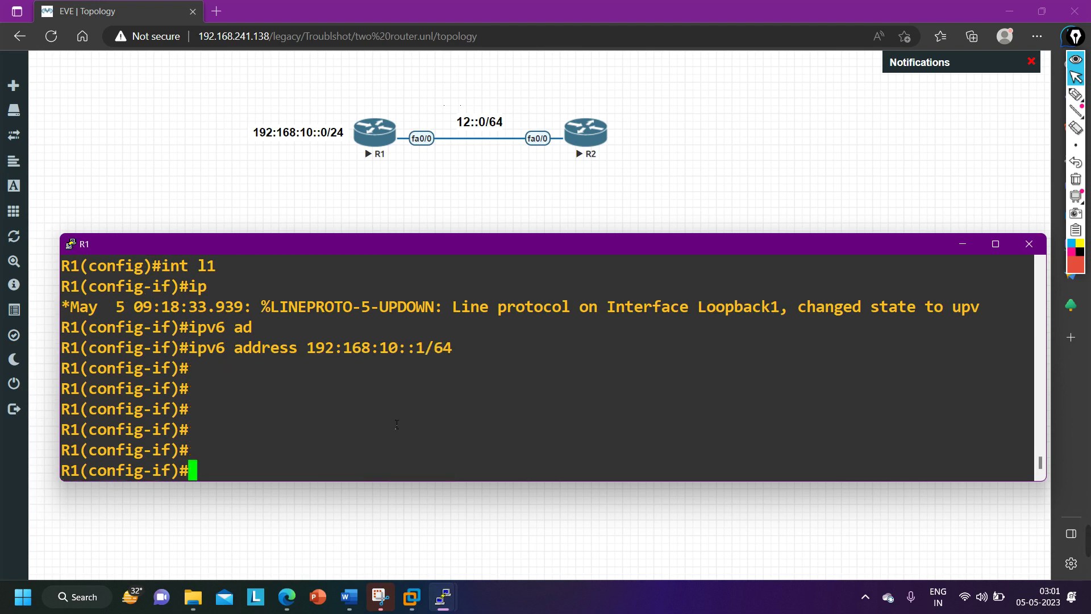
Step: Show R1's brief IPv6 interface summary and examine FastEthernet0/0's addresses and status
type("do show ipv6")
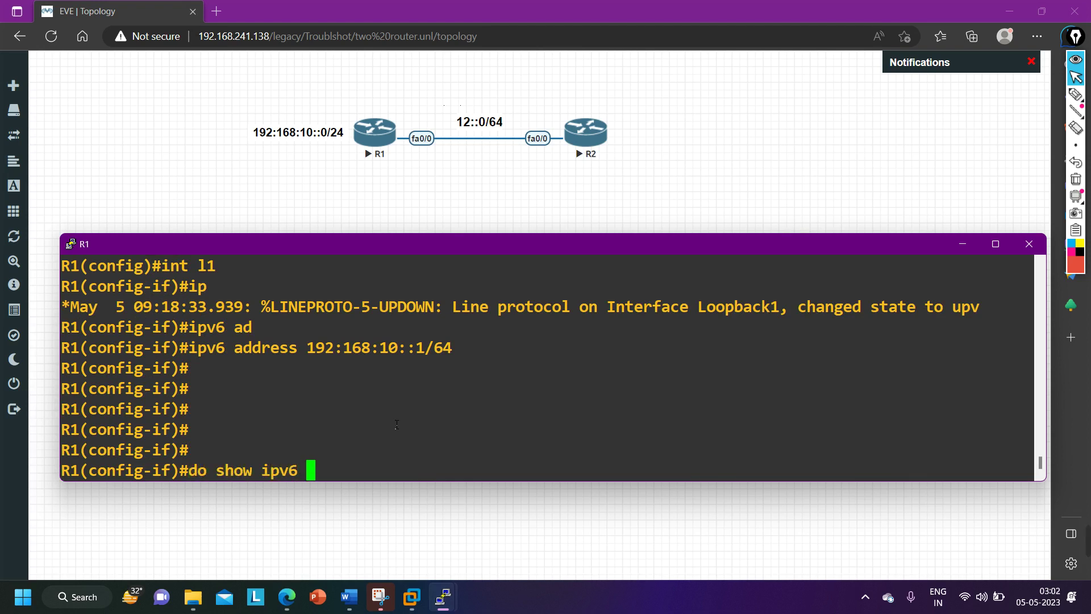
type(" int br")
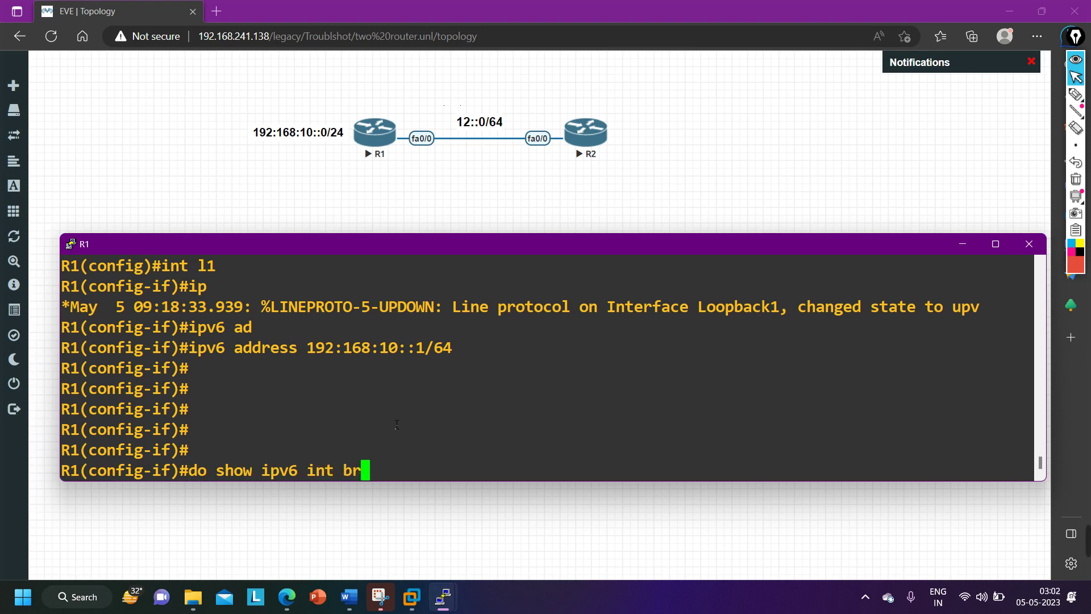
key("Return")
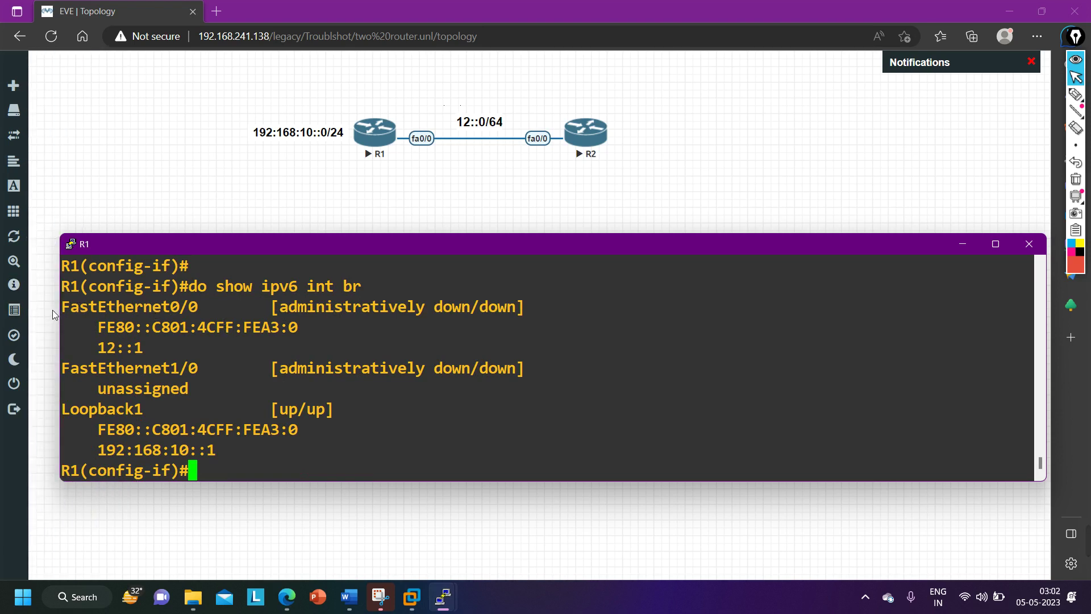
left_click_drag(59, 310, 250, 305)
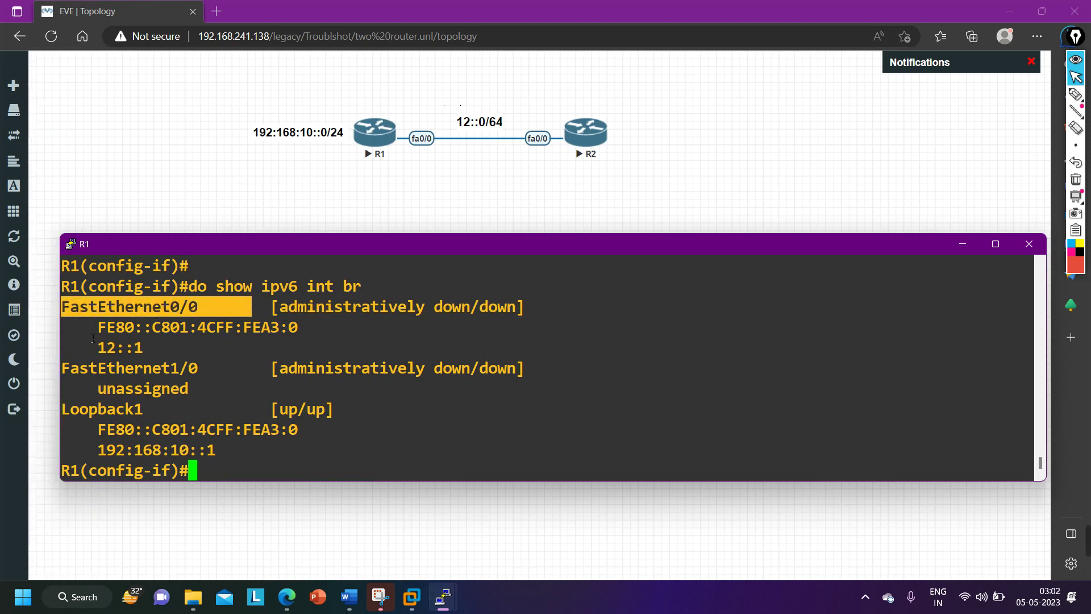
left_click_drag(89, 327, 361, 340)
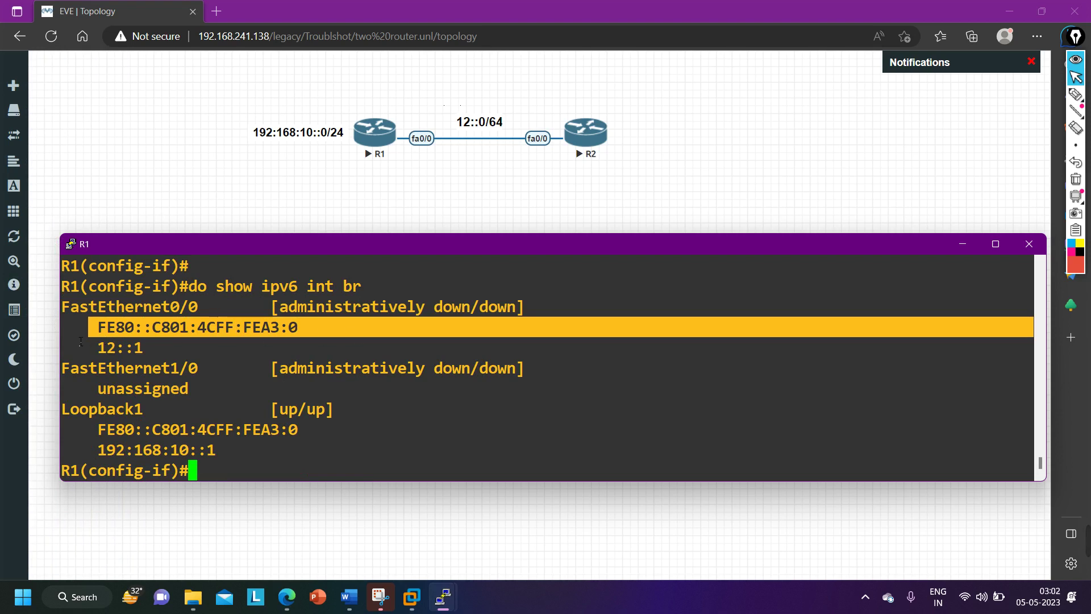
left_click_drag(86, 353, 188, 355)
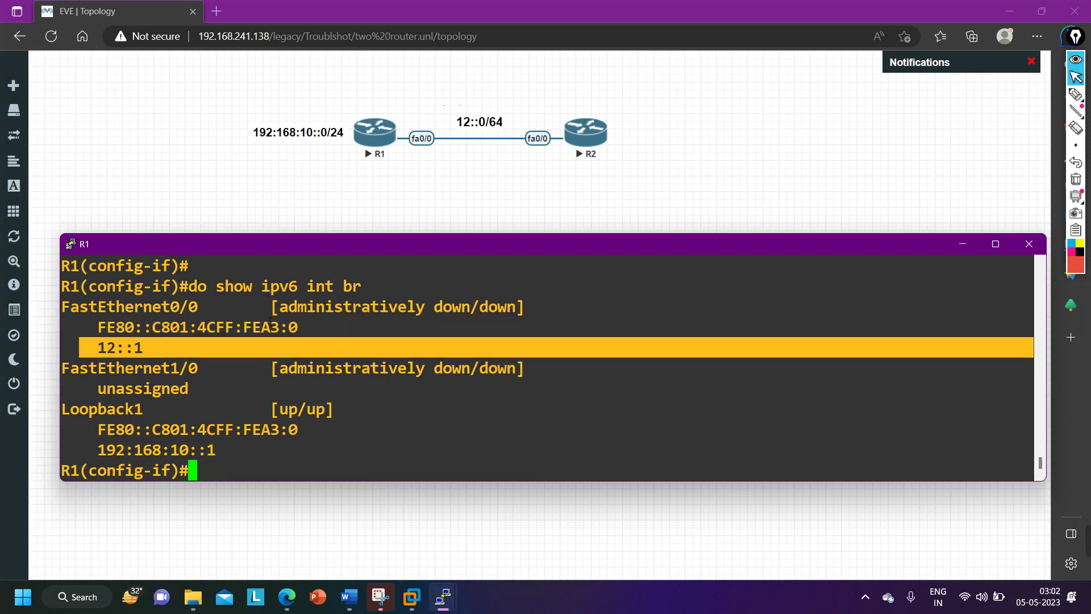
left_click_drag(252, 307, 431, 307)
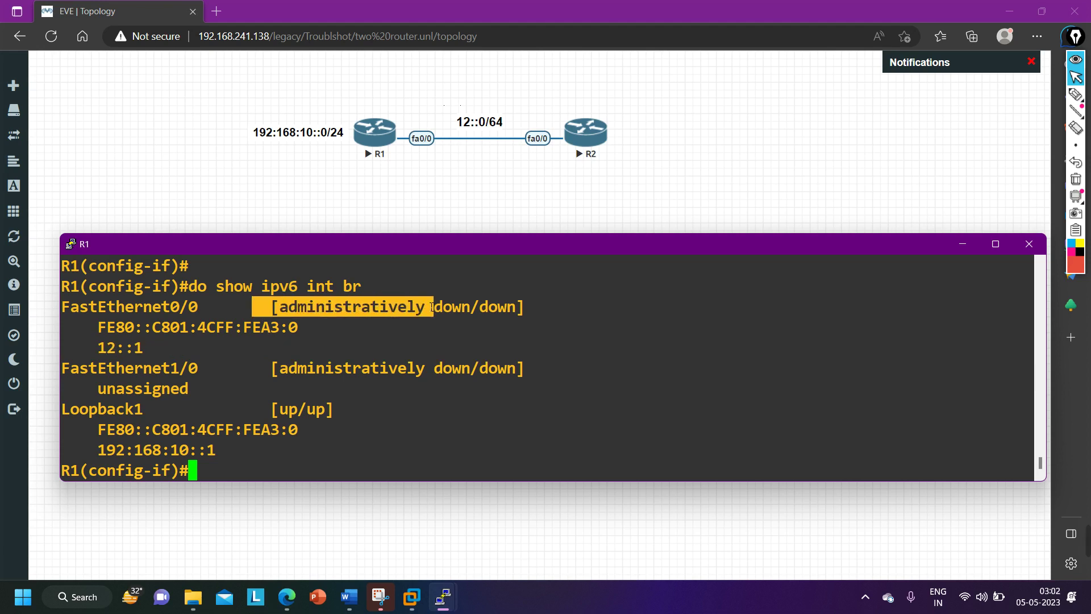
Step: Leave the loopback configuration and enable R1's interface f0/0 with no shutdown
key("Return")
type("ex")
key("Return")
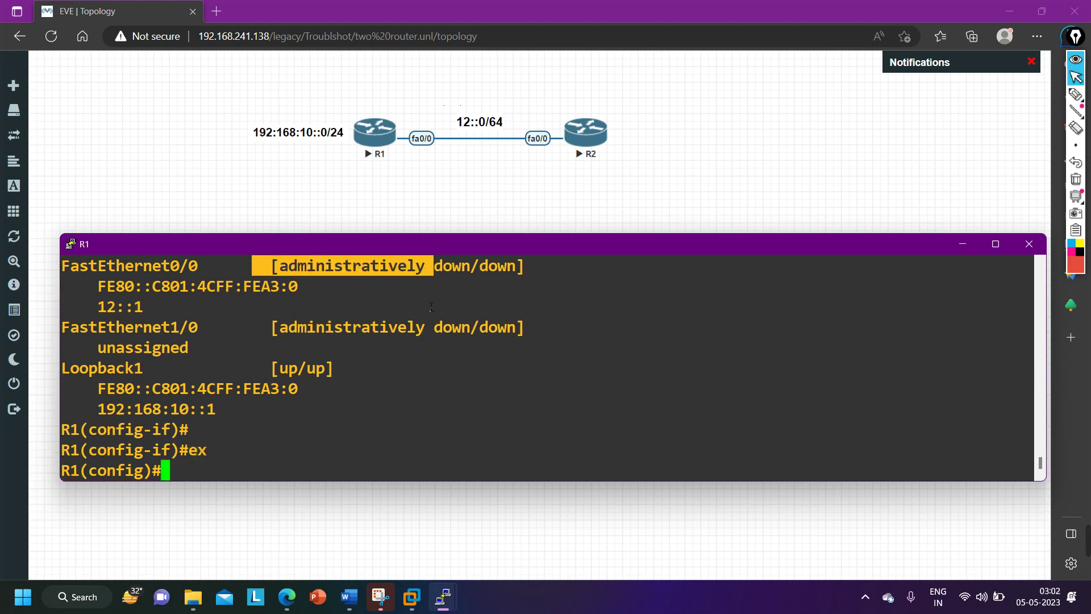
type("int f0/0")
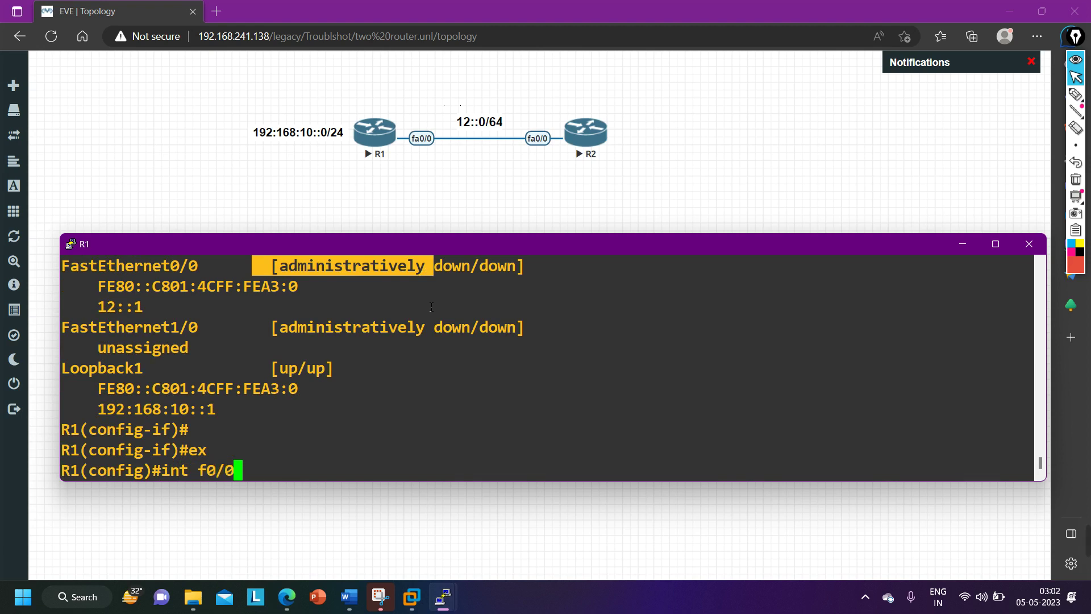
key("Return")
type("no sh")
key("Tab")
key("Return")
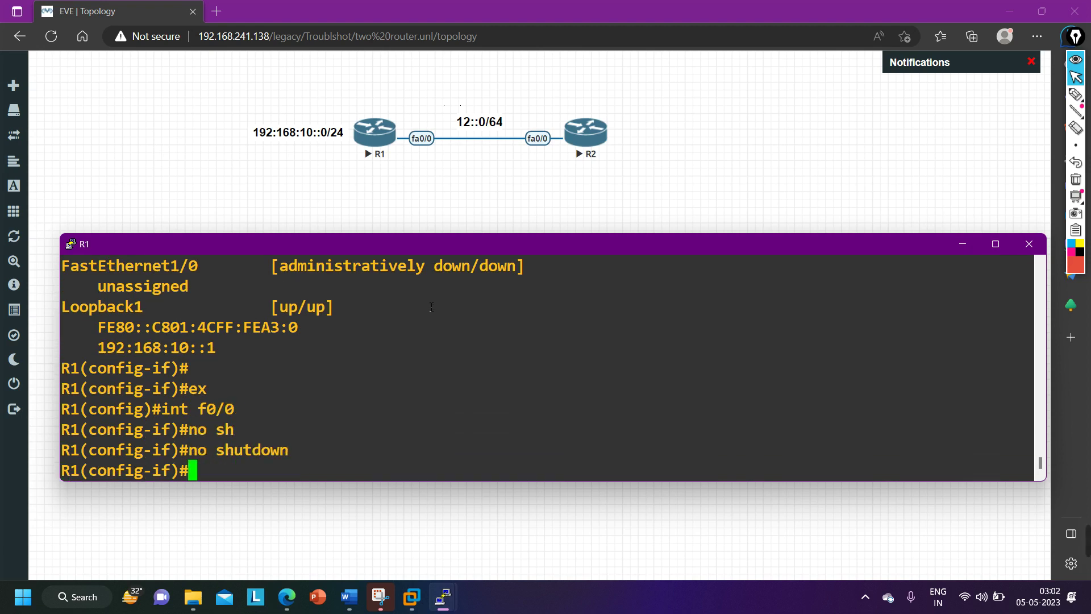
Step: Leave the f0/0 interface configuration on R1 and return to global configuration mode
key("Return")
key("Return")
key("Return")
type("exi")
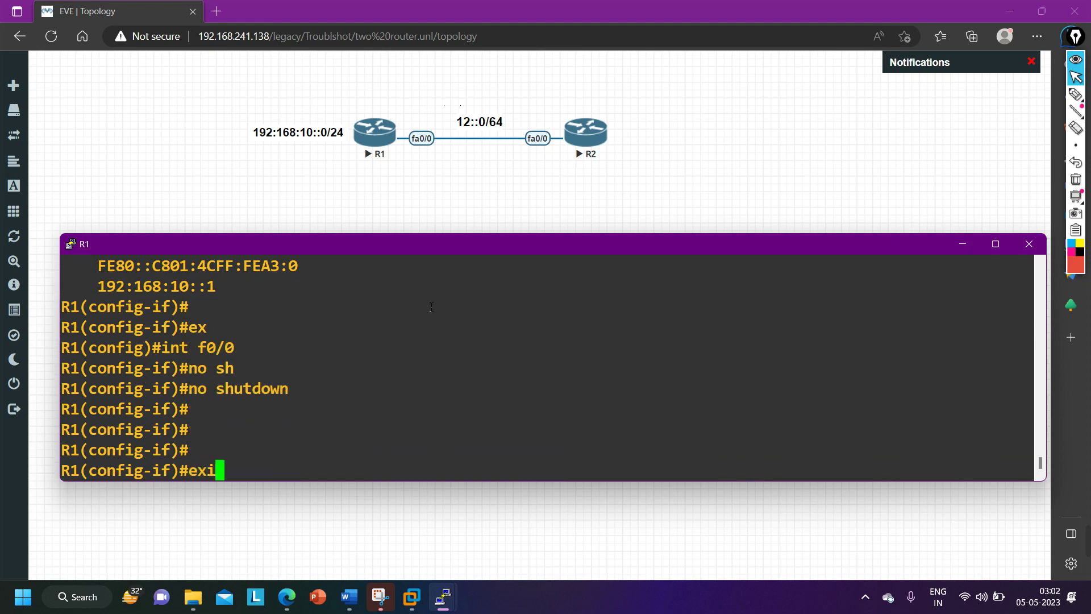
key("Return")
key("Return")
key("Return")
key("Return")
key("Return")
key("Return")
key("Return")
key("Return")
key("Return")
key("Return")
key("Return")
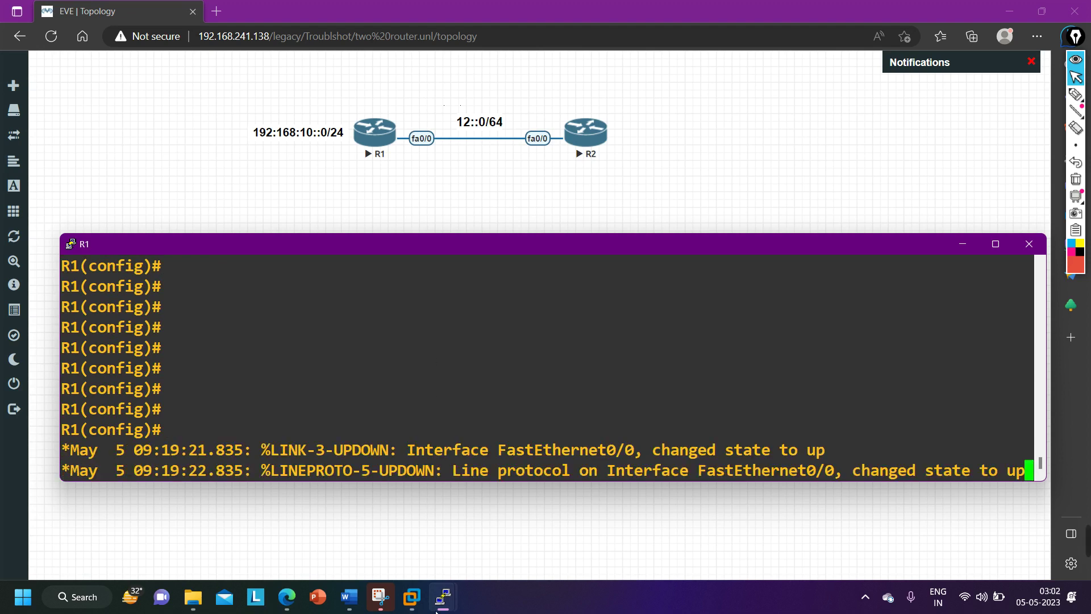
Step: Switch to R2's console and enter privileged mode, then global configuration mode
mouse_move(443, 596)
left_click(507, 537)
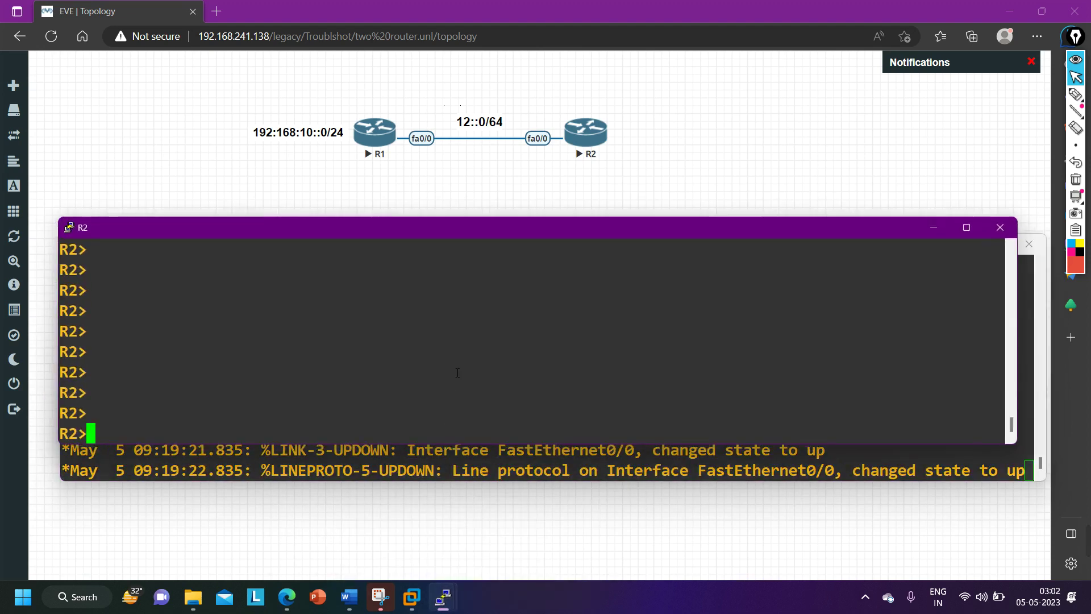
type("en")
key("Return")
key("Return")
type("conf")
key("Tab")
key("Return")
key("Return")
key("Return")
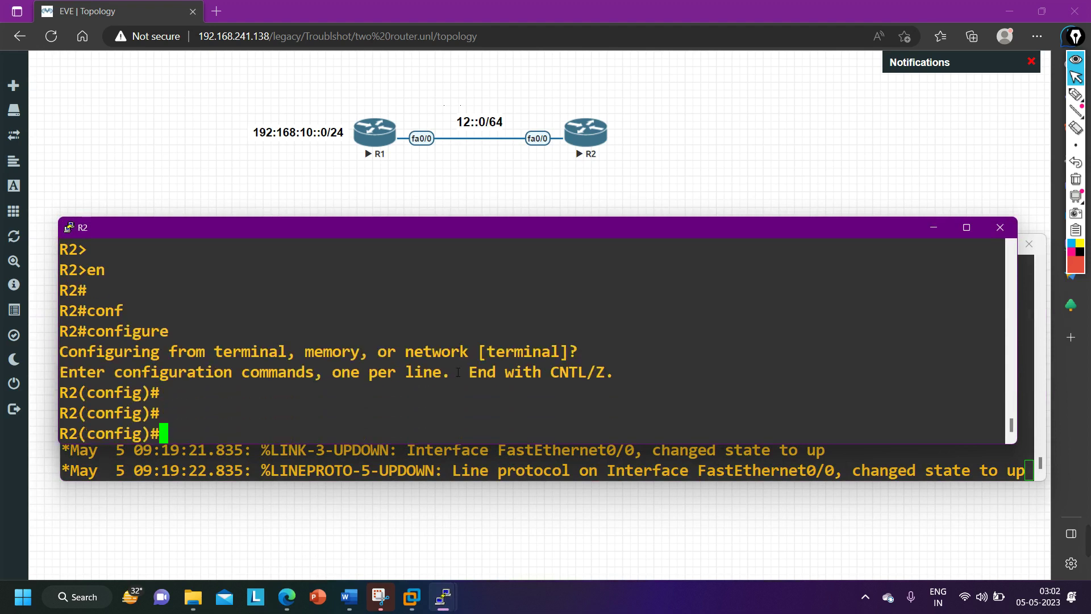
Step: Enter R2's interface f0/0 and enable it with no shutdown
key("Return")
type("int f0/0")
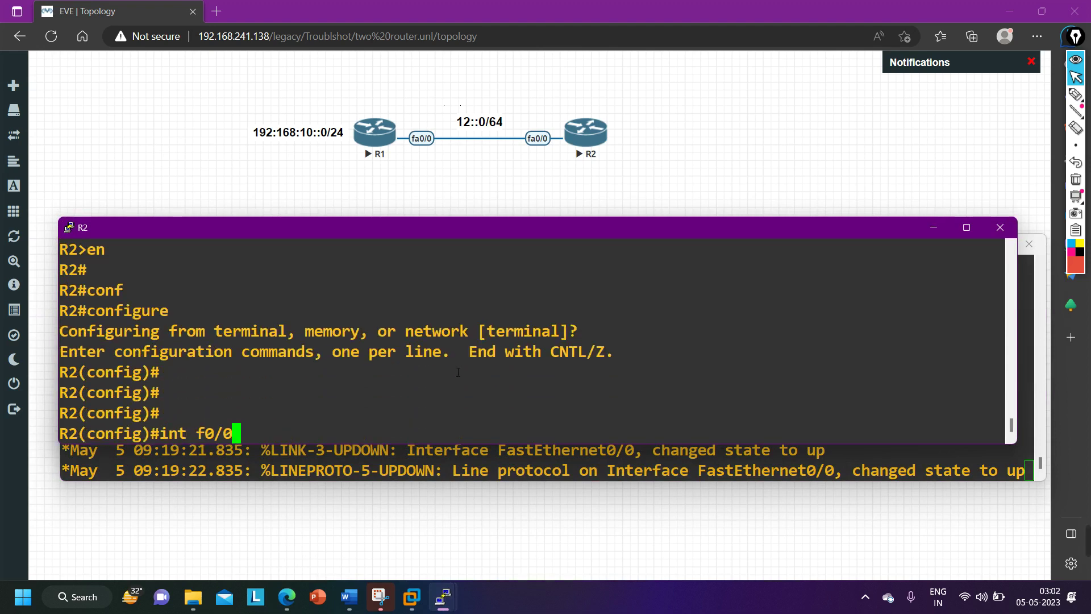
key("Return")
type("i")
key("BackSpace")
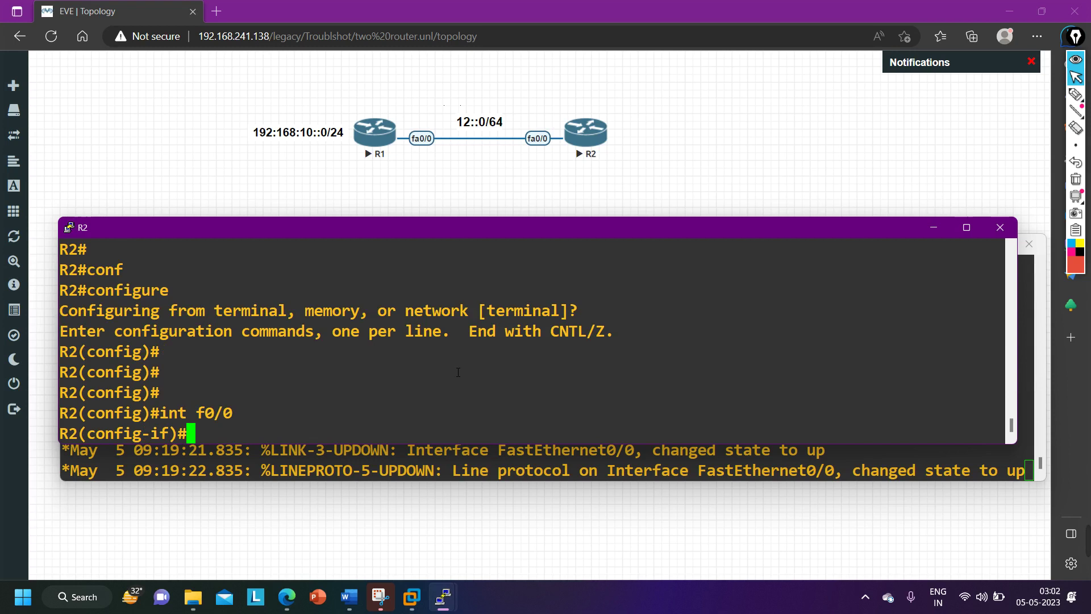
type("no sh")
key("Tab")
key("Return")
Step: Assign IPv6 address 12::2/64 to R2's interface f0/0
type("ip")
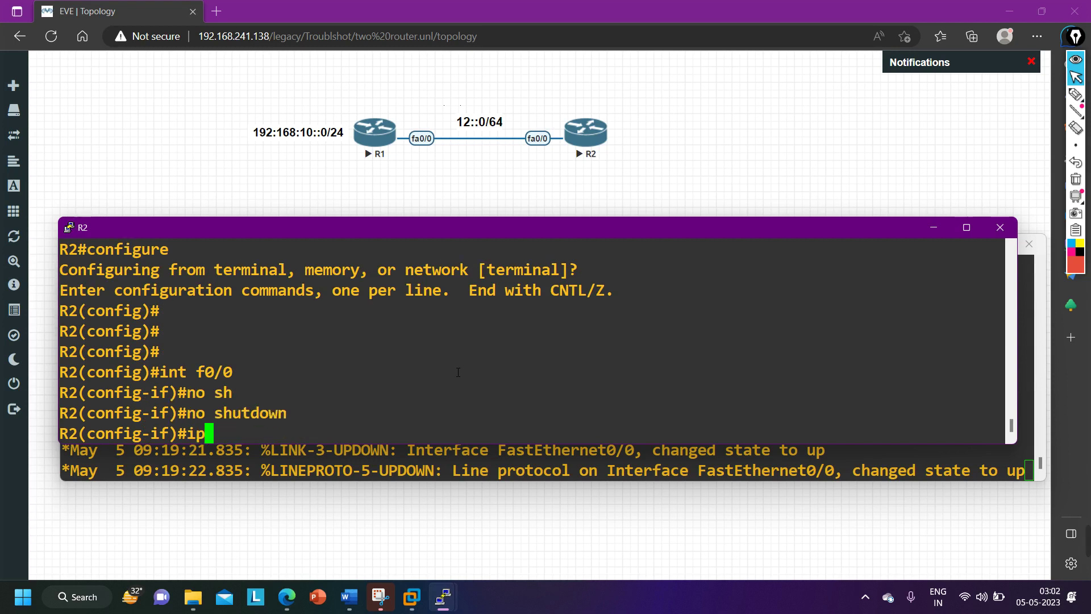
type("v")
key("Tab")
type("ad")
key("Tab")
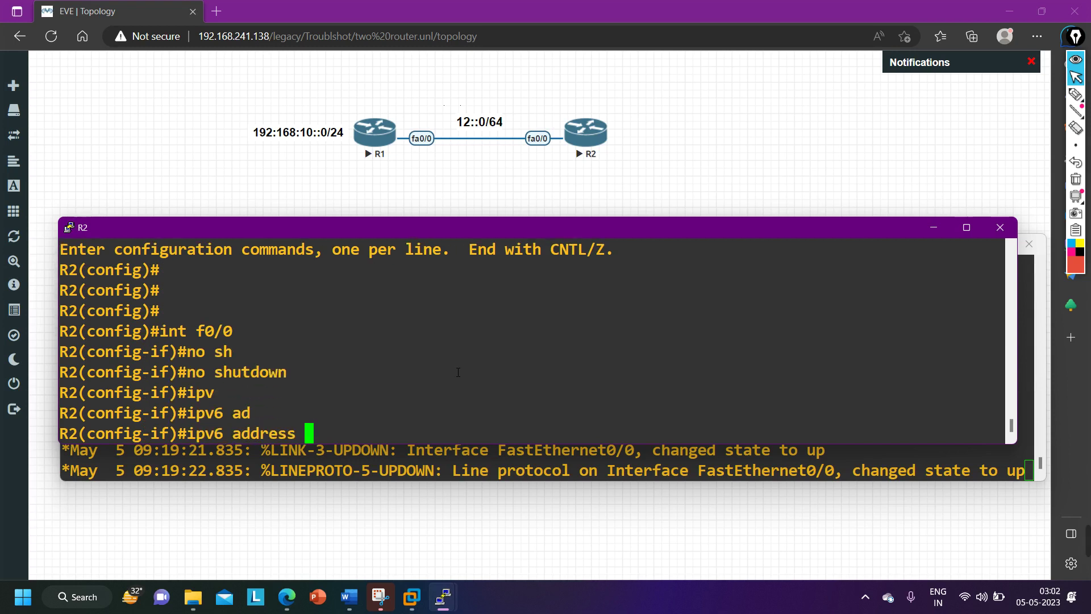
type("12::")
key("Tab")
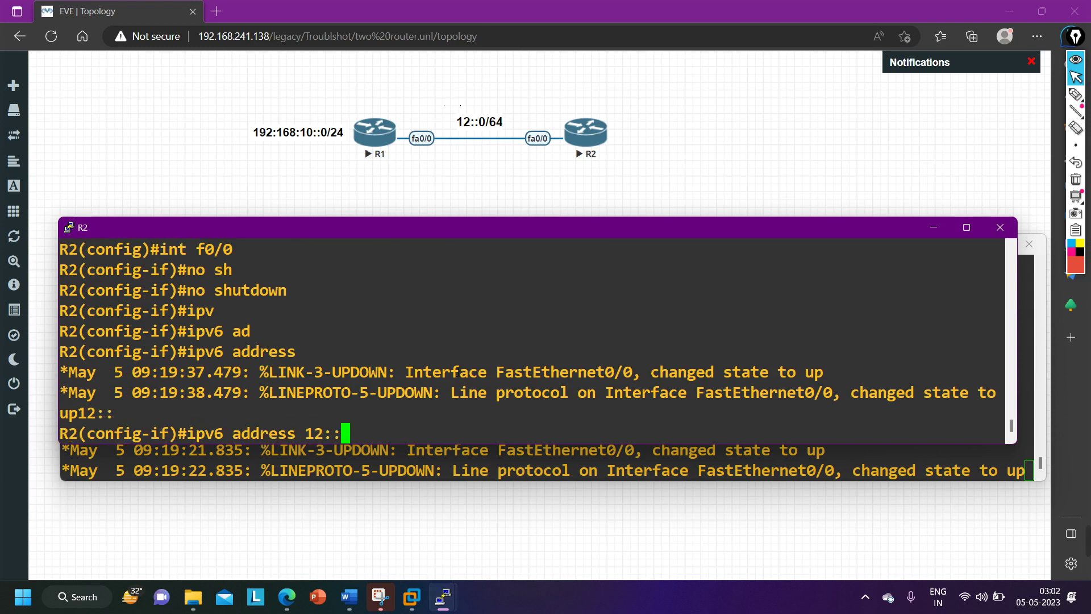
type("2")
key("BackSpace")
type("/64")
key("Return")
key("Return")
key("Return")
key("Return")
key("Return")
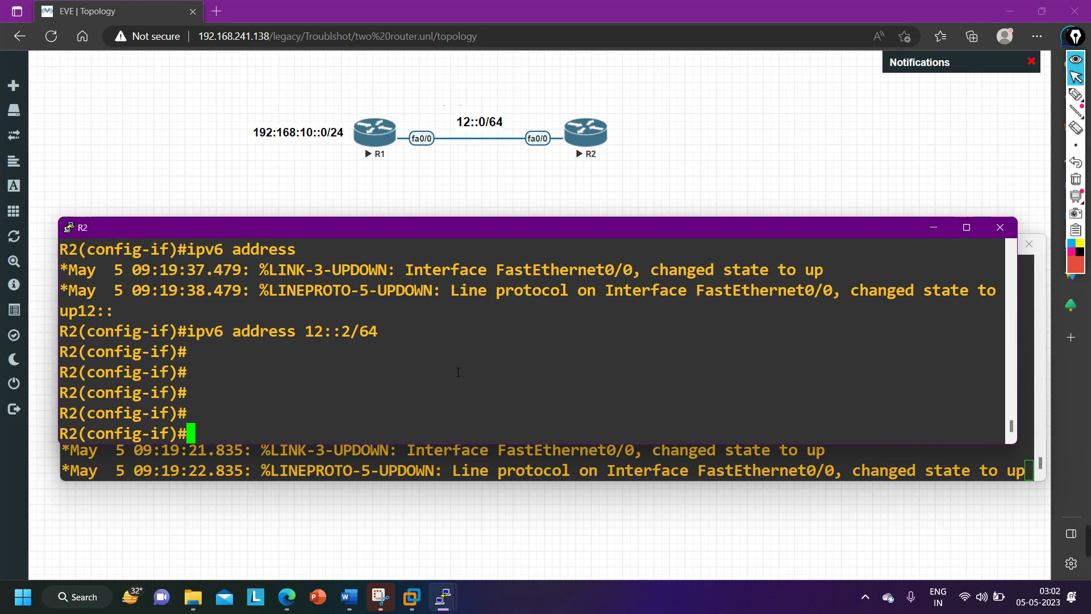
Step: Leave the f0/0 interface configuration on R2 and return to global configuration mode
key("Return")
key("Return")
type("ex")
key("Return")
key("Return")
key("Return")
key("Return")
key("Return")
Step: Show R2's brief IPv6 interface summary and examine FastEthernet0/0's status, link-local address and assigned address
type("do")
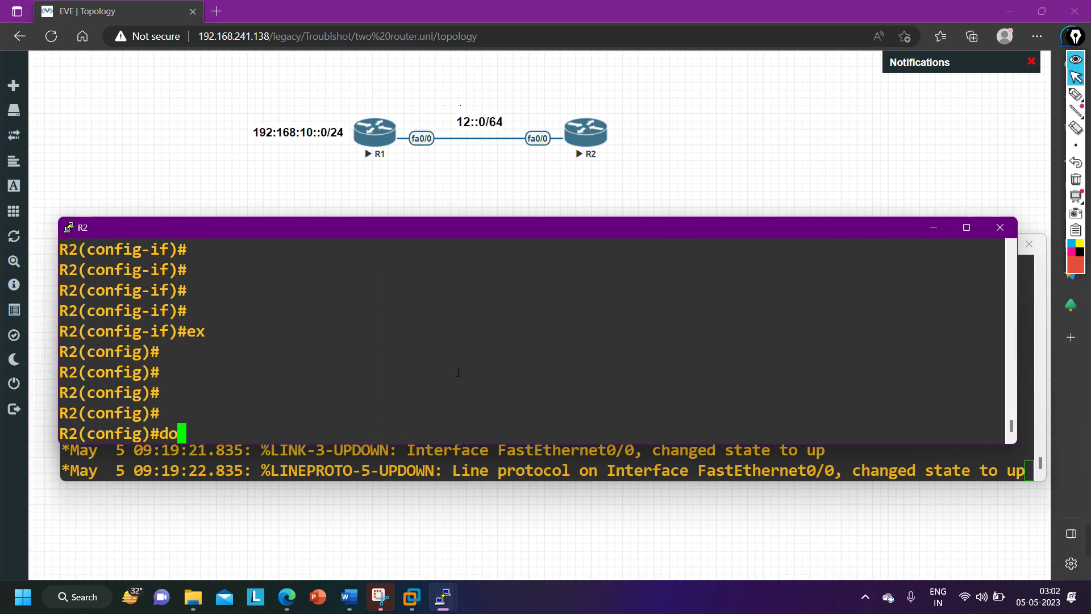
type(" show i")
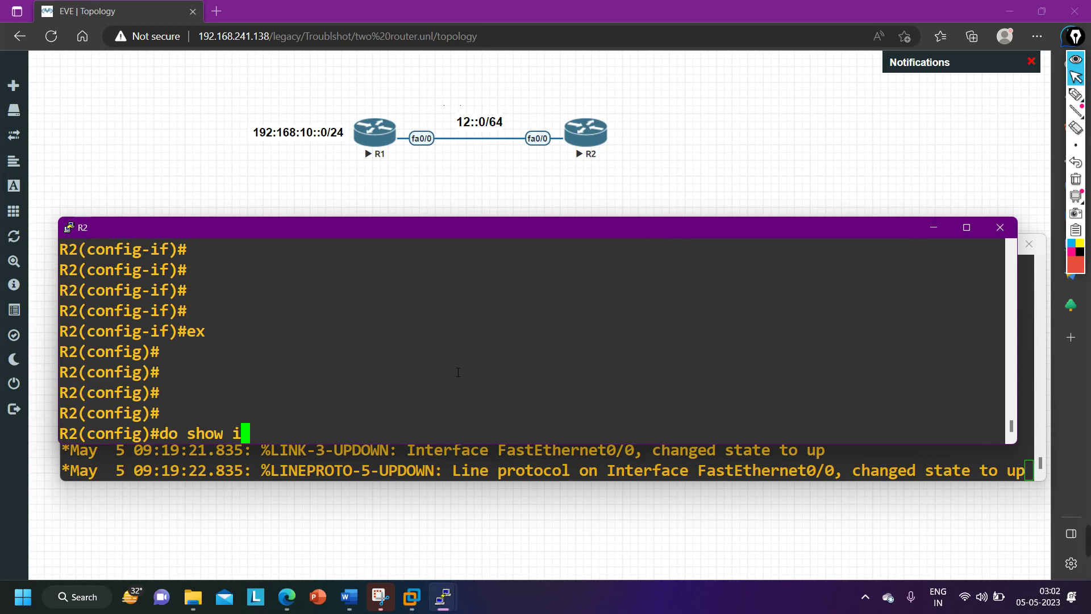
type("pv6 i")
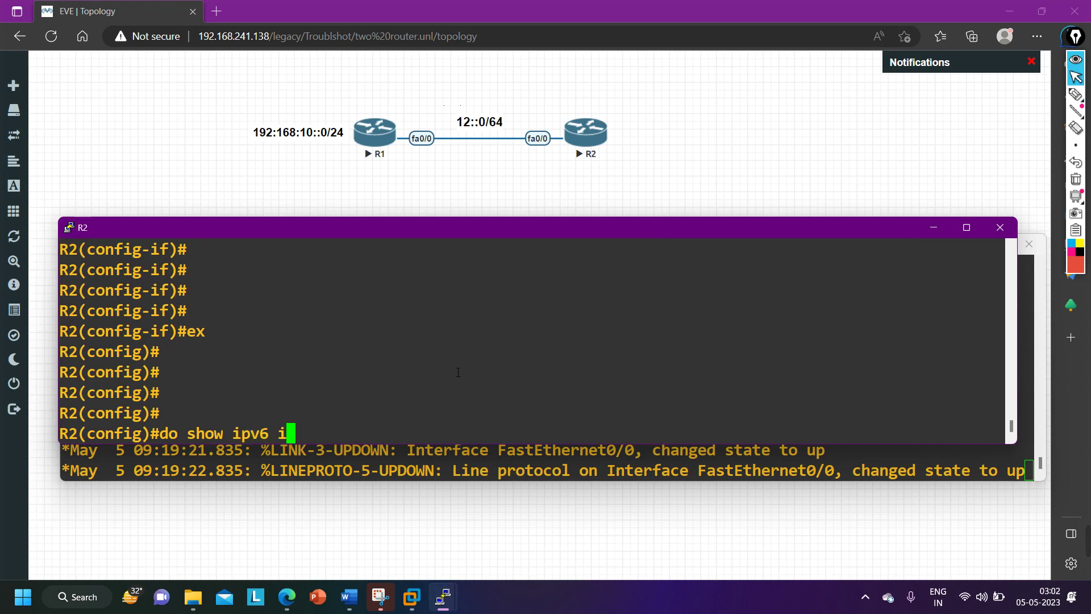
type("nt br")
left_click_drag(275, 437, 241, 437)
left_click(377, 436)
key("Return")
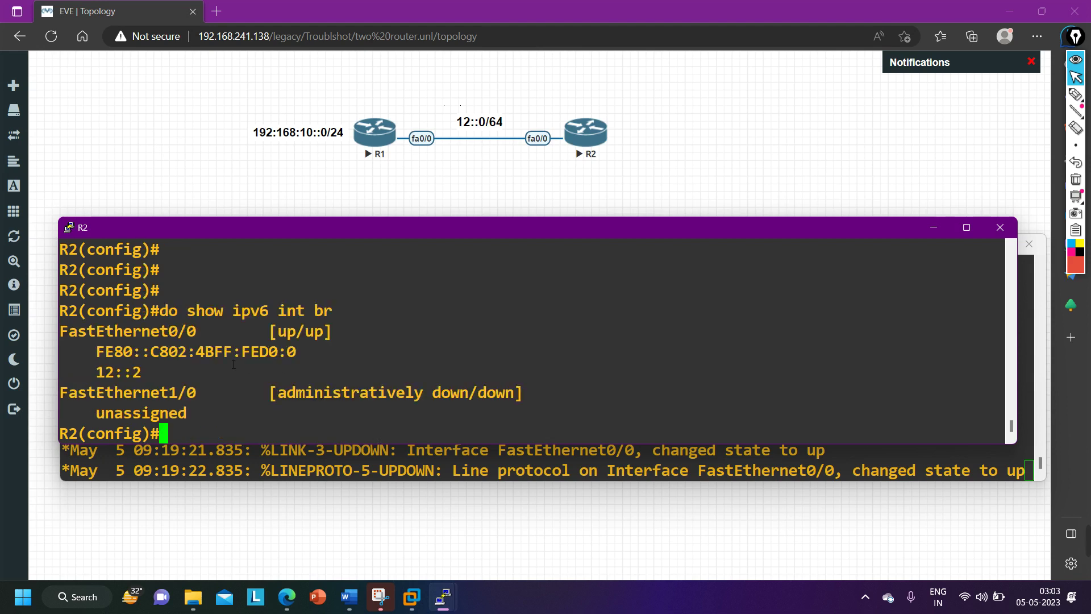
left_click_drag(91, 377, 151, 381)
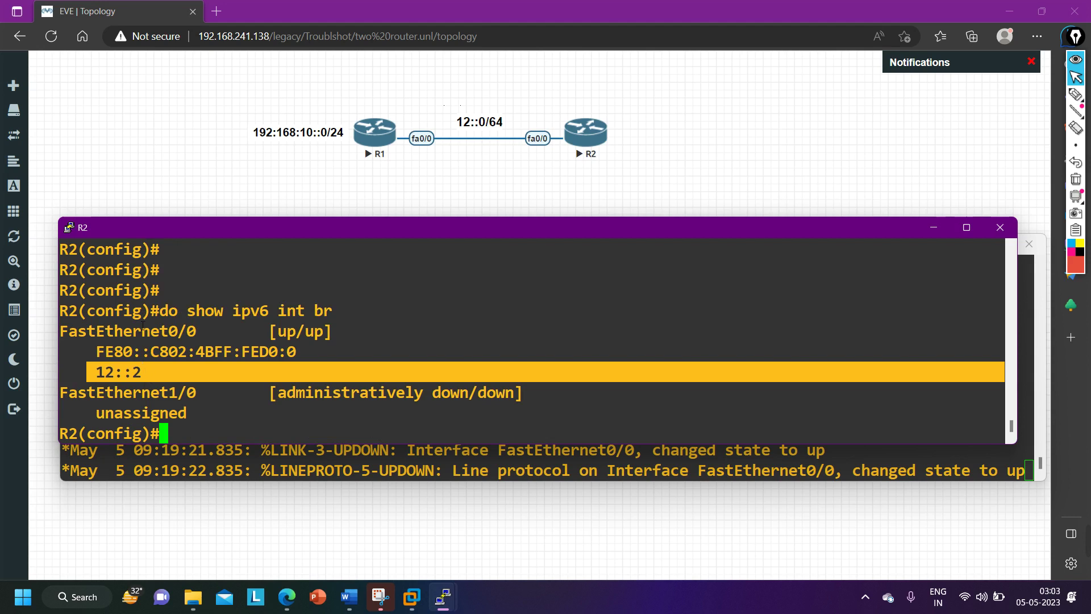
left_click_drag(105, 331, 347, 335)
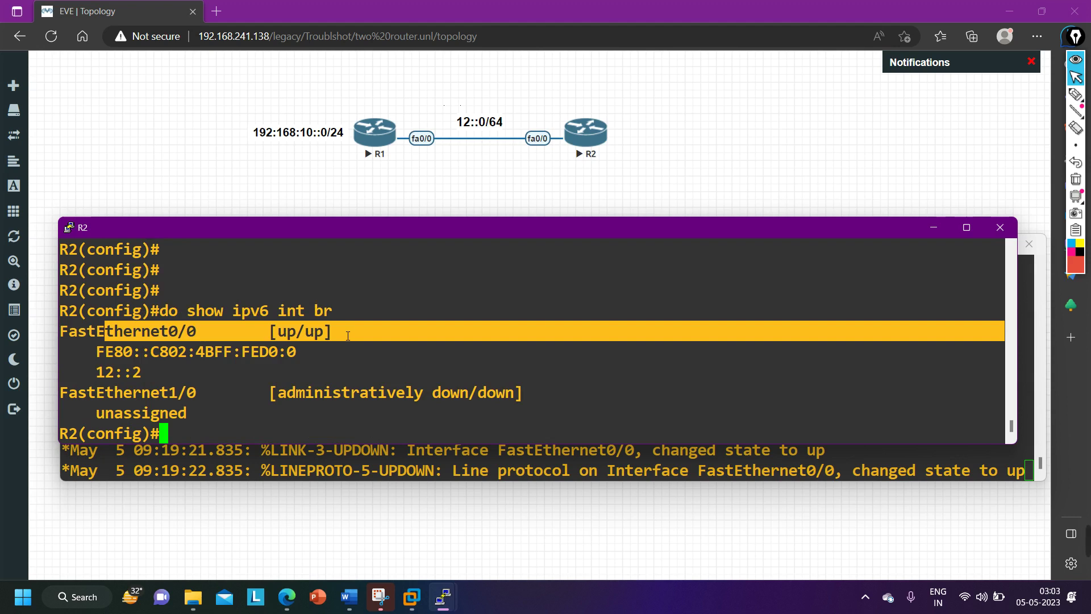
left_click_drag(77, 351, 314, 361)
left_click(428, 376)
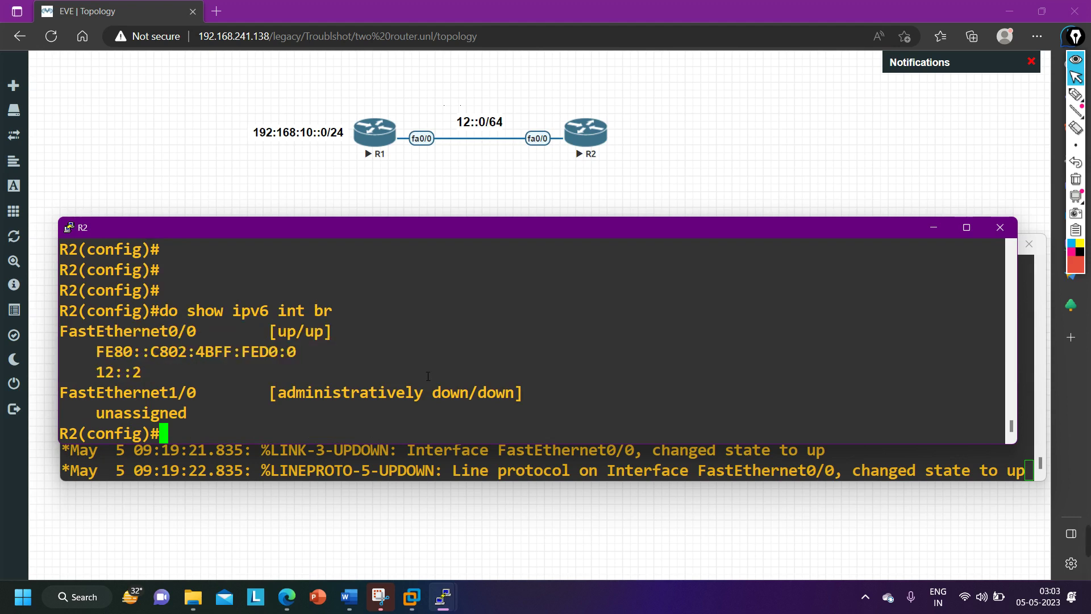
Step: Ping R1's address 12::1 from R2 and examine the success rate
key("Return")
key("Return")
key("Return")
key("Return")
key("Return")
key("Return")
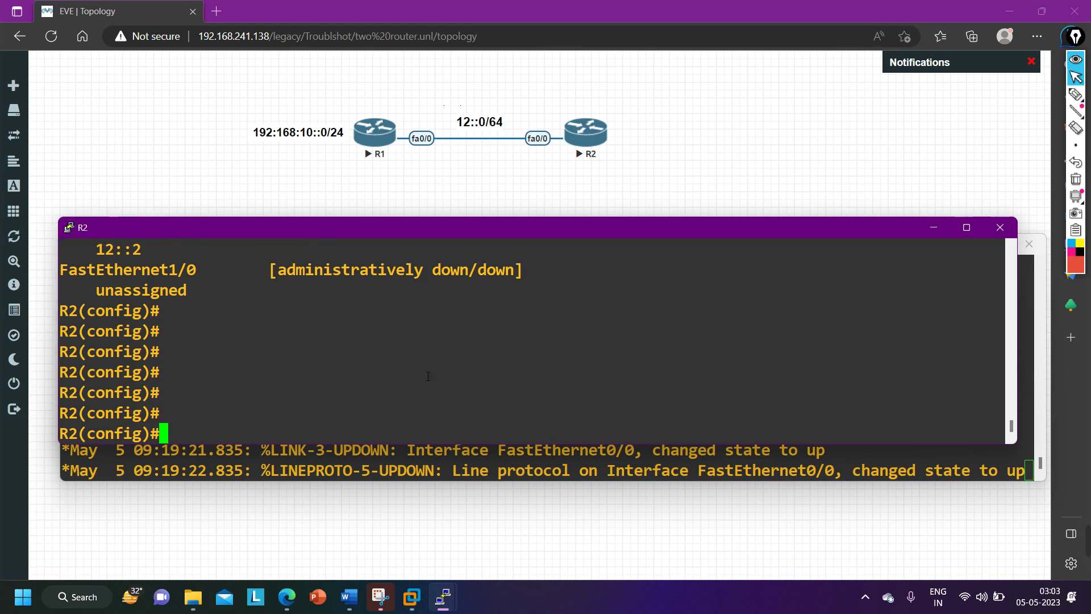
type("do ping 12")
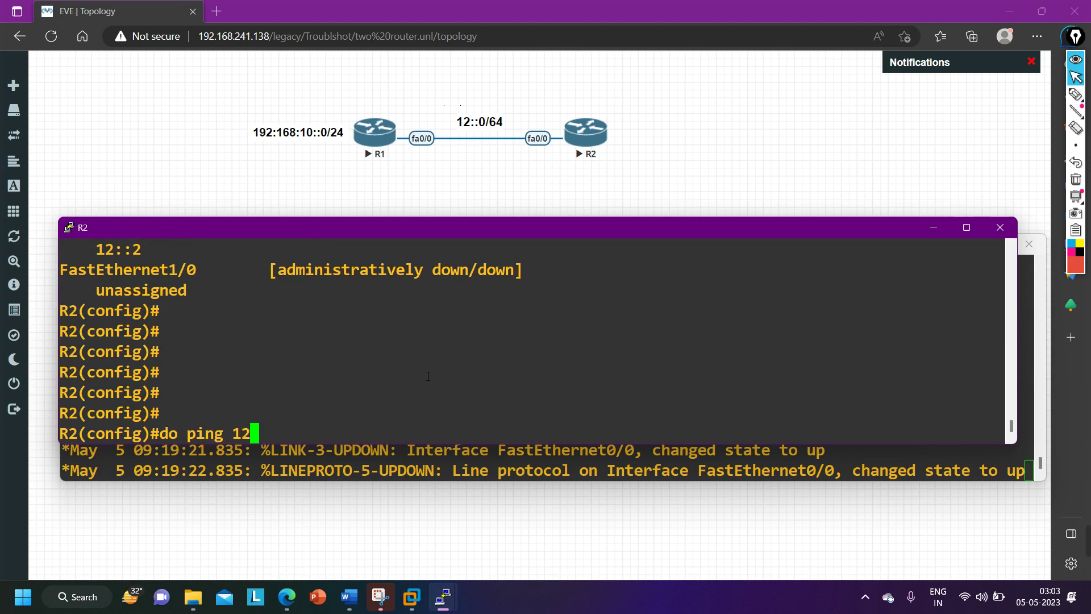
type("::1")
key("Return")
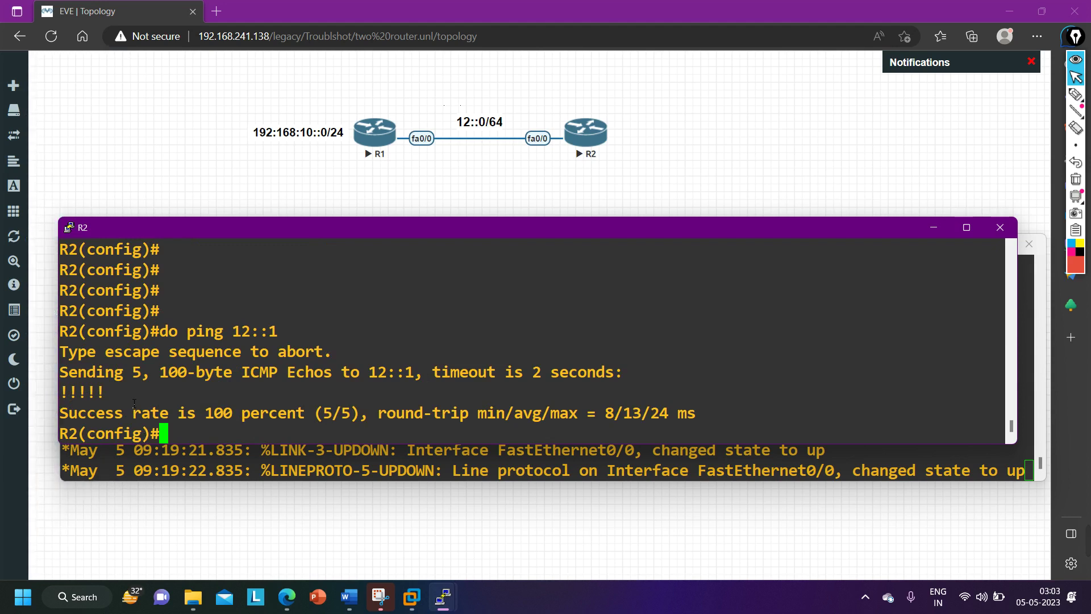
left_click_drag(254, 421, 319, 425)
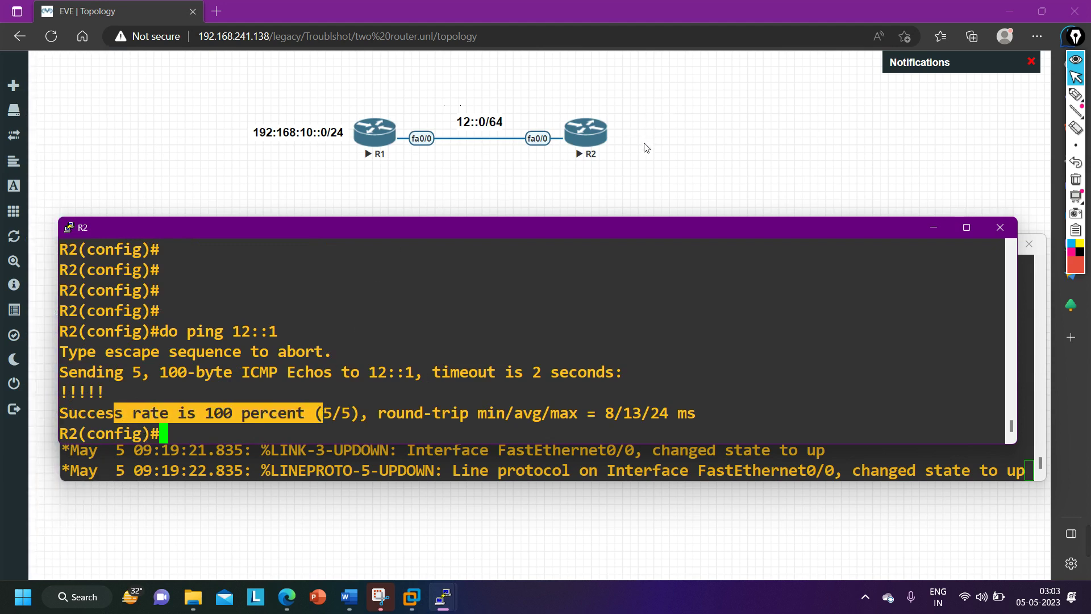
Step: Return to R1's console and start the BGP routing process with AS number 100
left_click(931, 226)
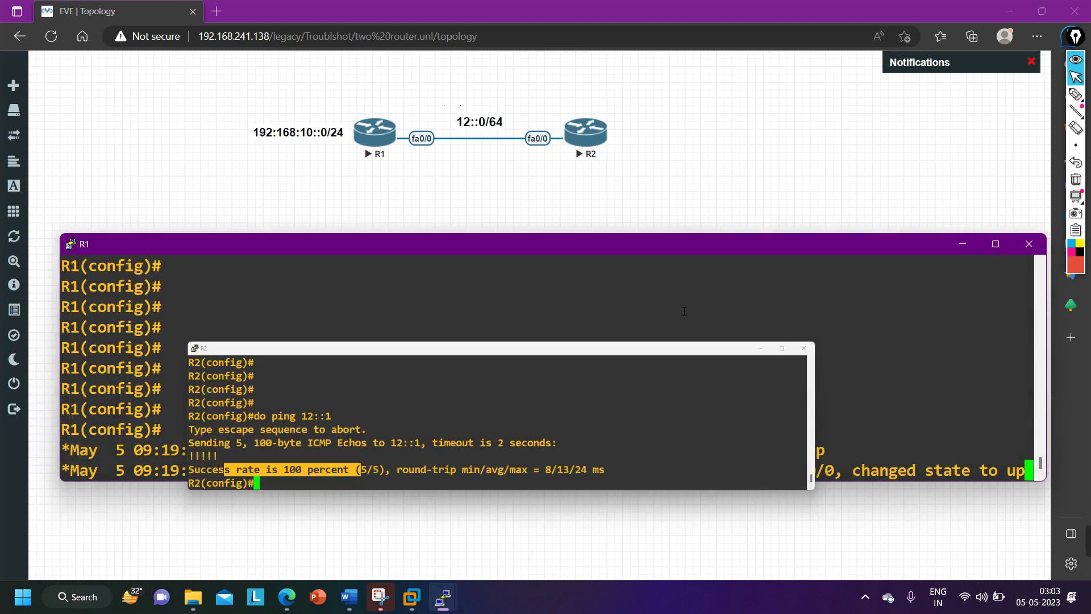
key("Return")
key("Return")
key("Return")
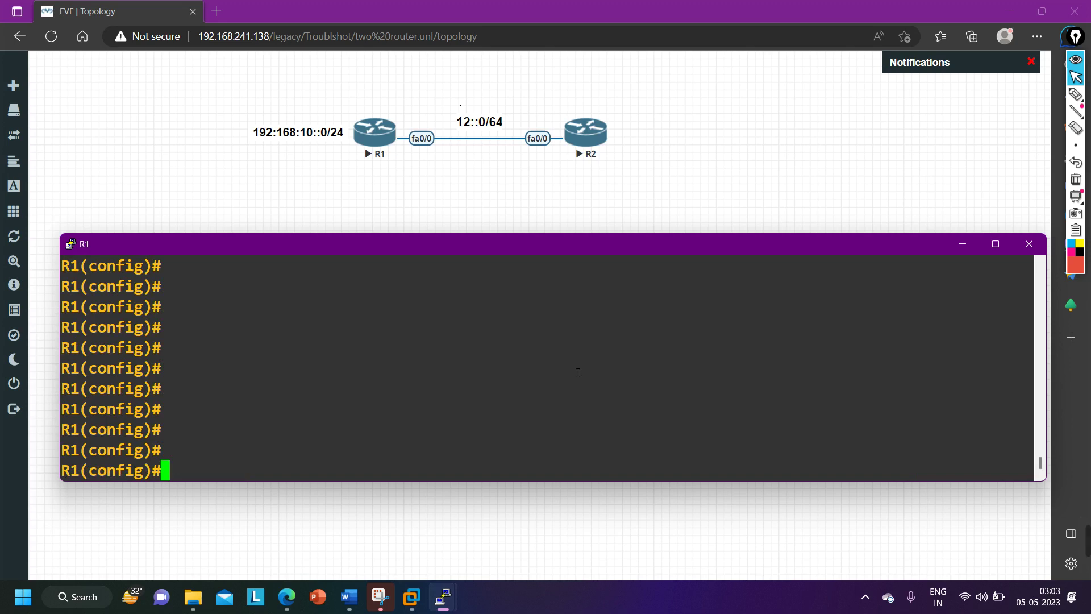
type("ro")
key("Tab")
type("uter bg")
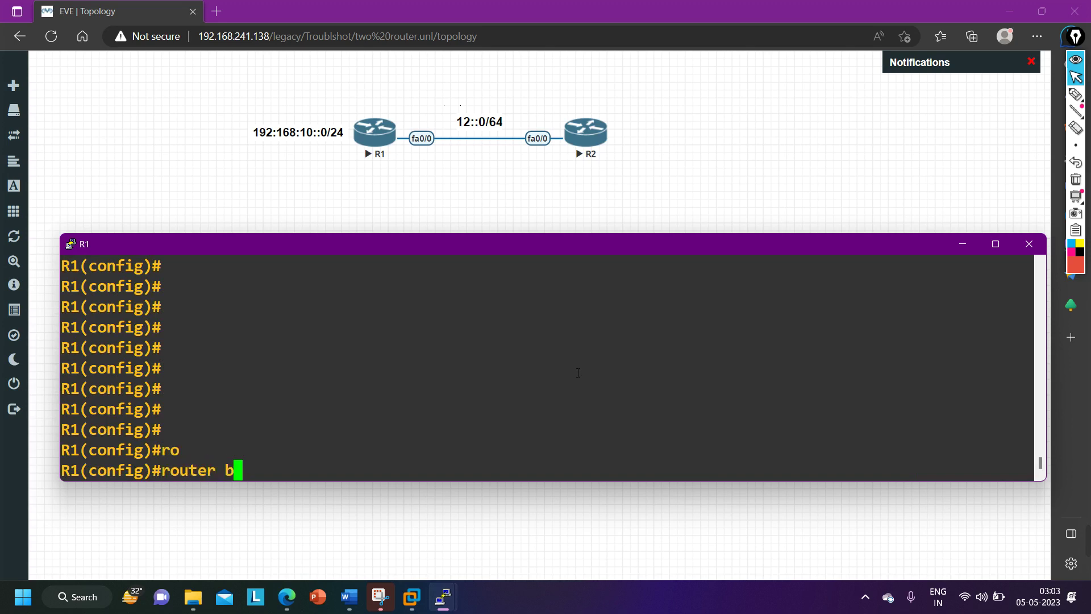
key("Tab")
key("BackSpace")
type("gp 100")
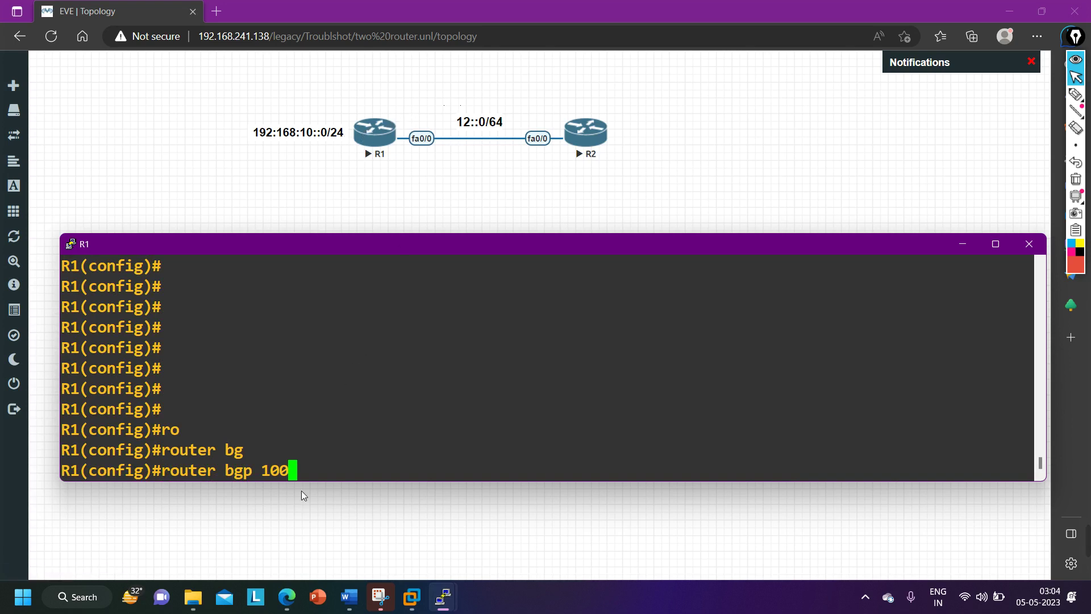
left_click_drag(324, 477, 279, 482)
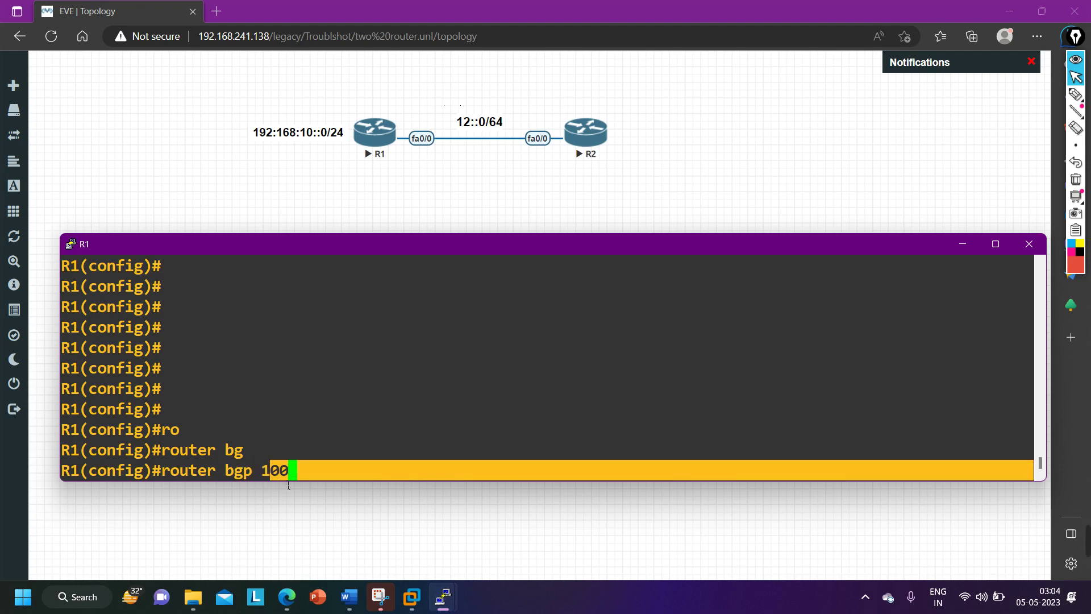
key("Return")
Step: Set R1's BGP router ID to 1.1.1.1
type("bgp ")
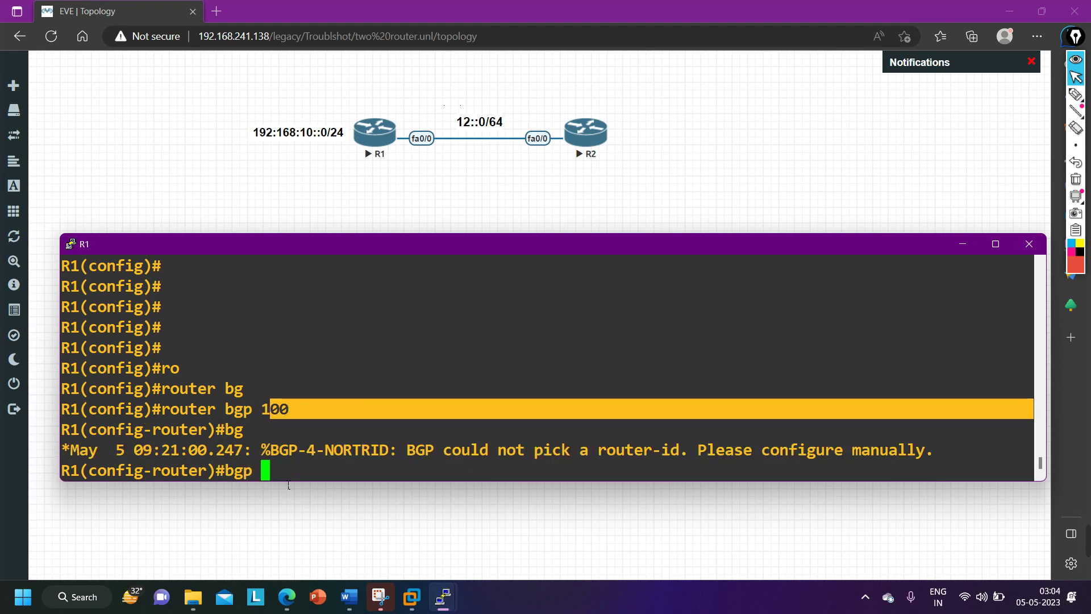
type("rou")
key("Tab")
type("te")
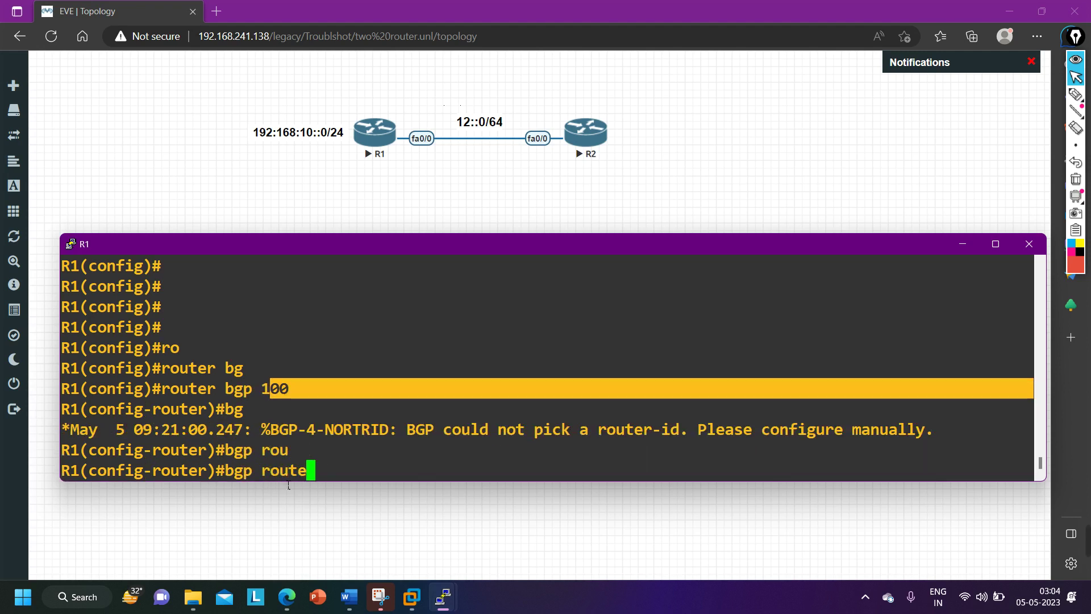
type("r-i")
key("Tab")
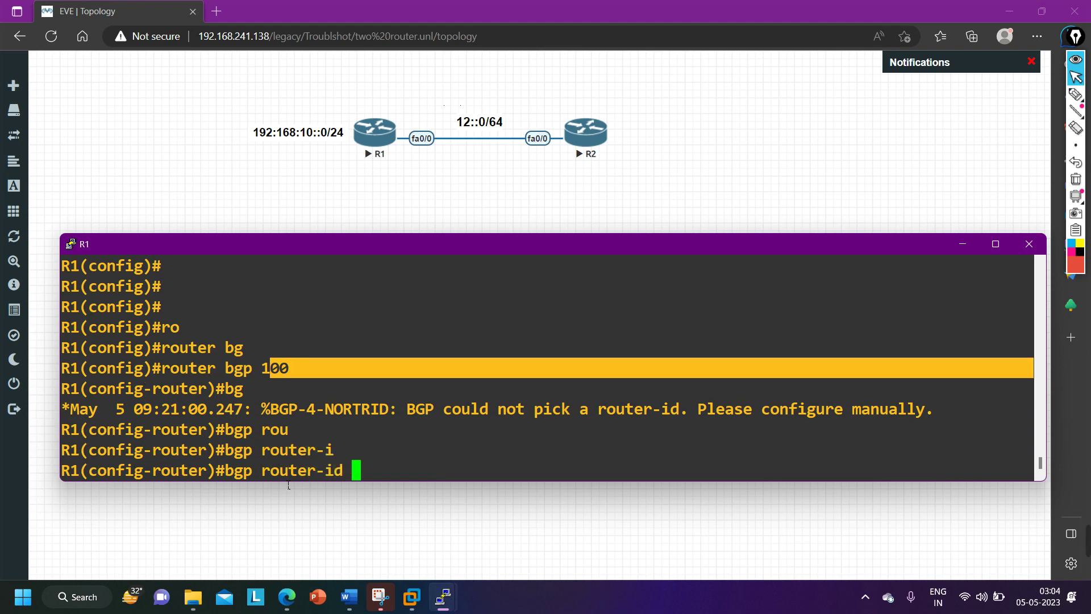
type("1.1.1.1")
key("Return")
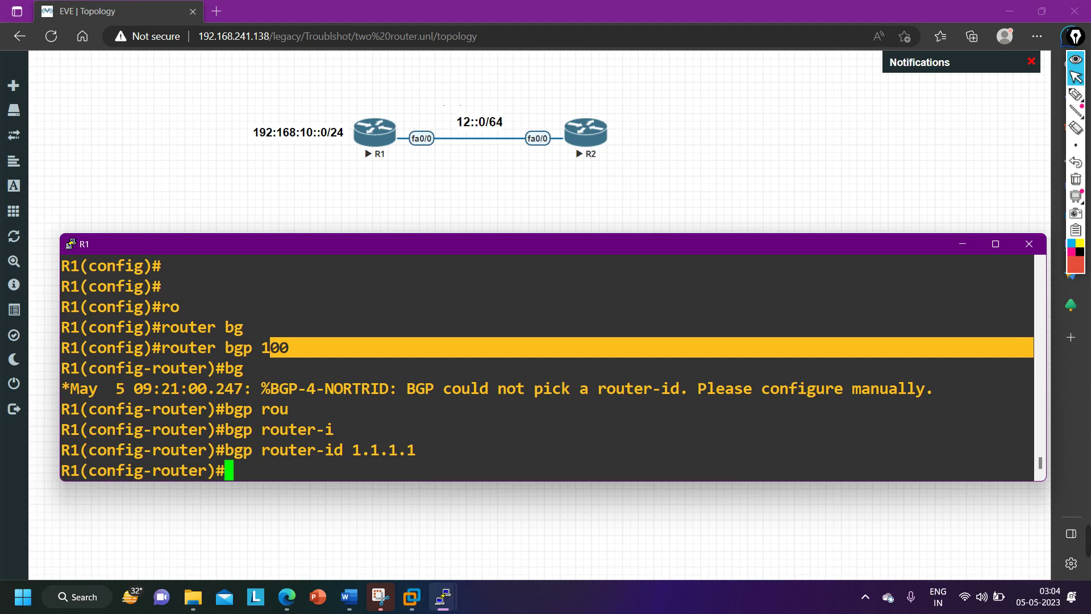
Step: Switch to R2's console and start the BGP routing process with AS number 100
mouse_move(444, 595)
left_click(492, 547)
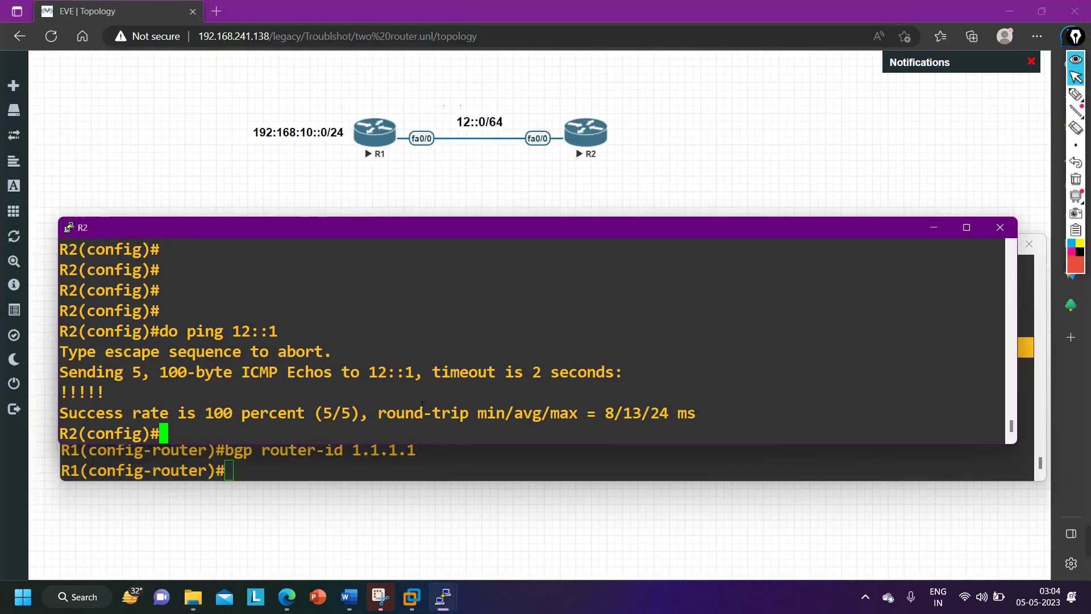
key("Return")
key("Return")
key("Return")
key("Return")
key("Return")
key("Return")
key("Return")
key("Return")
key("Return")
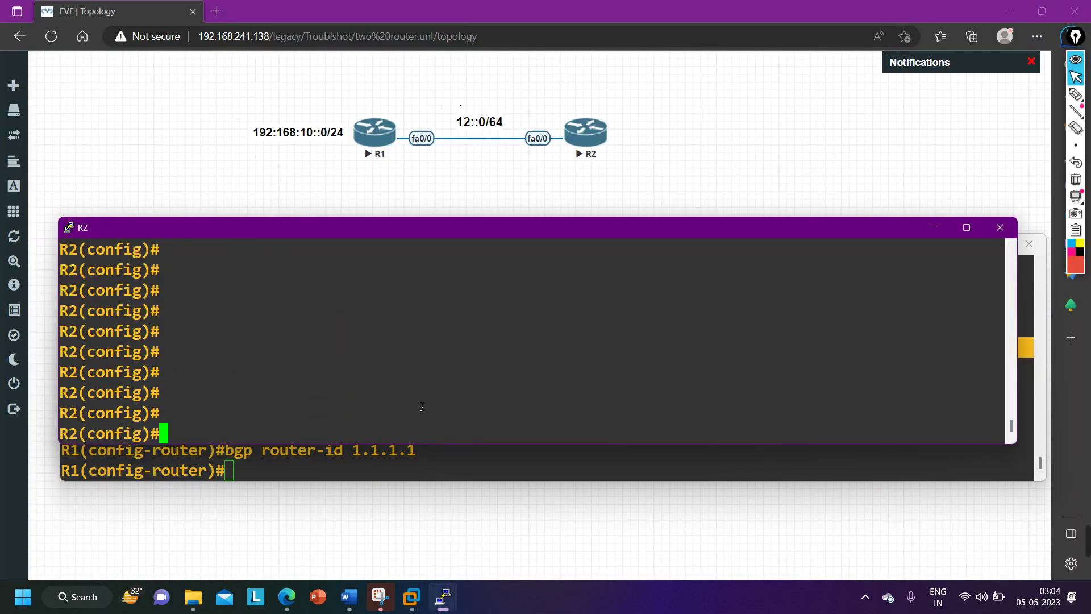
type("ro")
key("Tab")
type("uter bg")
key("Tab")
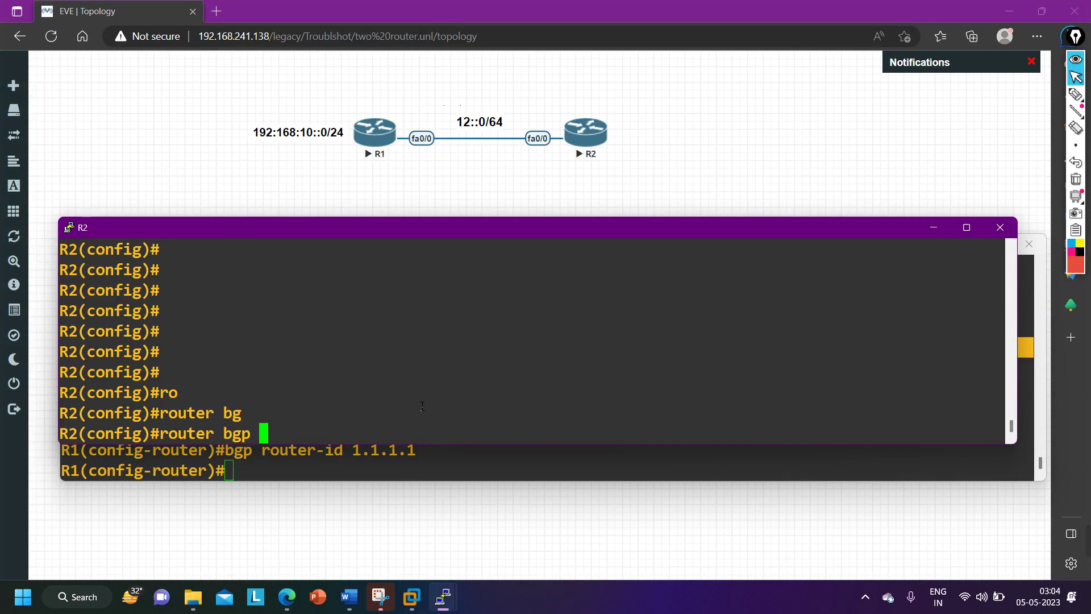
type("100")
key("Return")
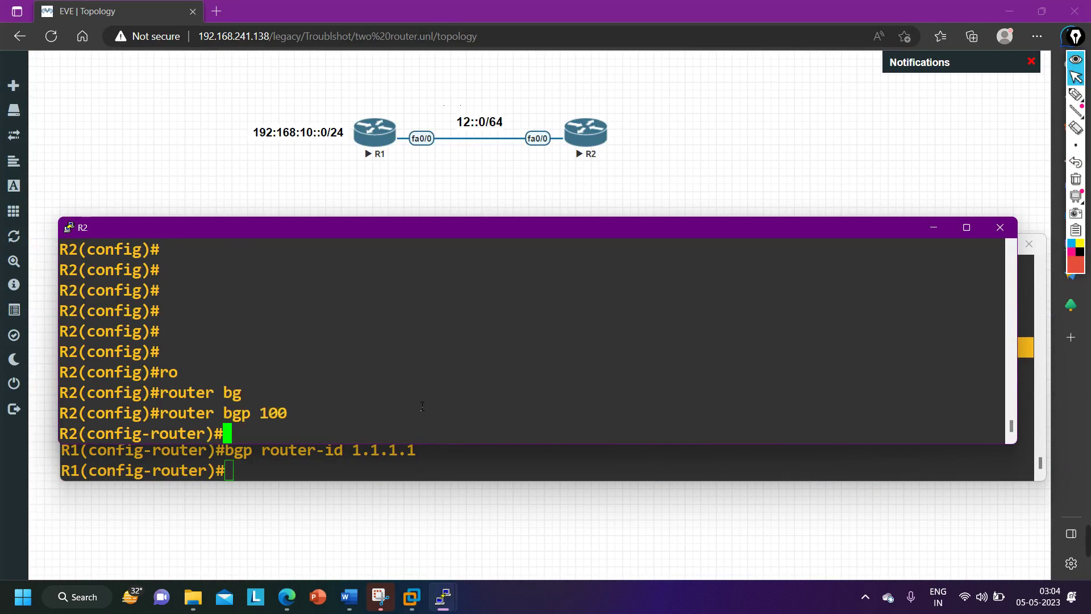
Step: Set R2's BGP router ID to 2.2.2.2
type("bg")
key("Tab")
type("ro")
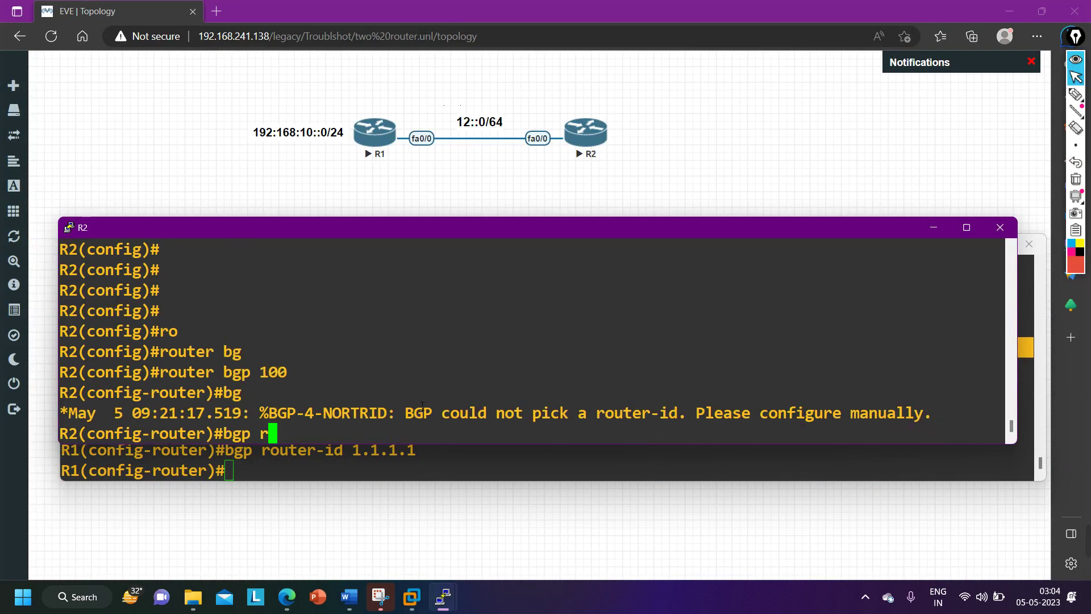
key("Tab")
type("ute")
type("r-")
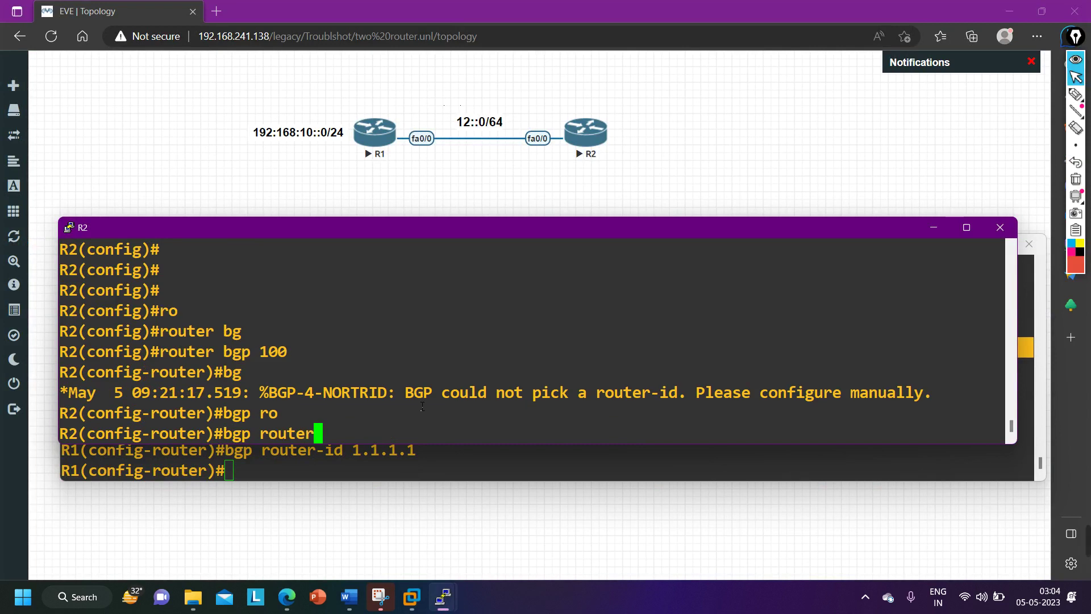
key("Tab")
type("2.2.2.2")
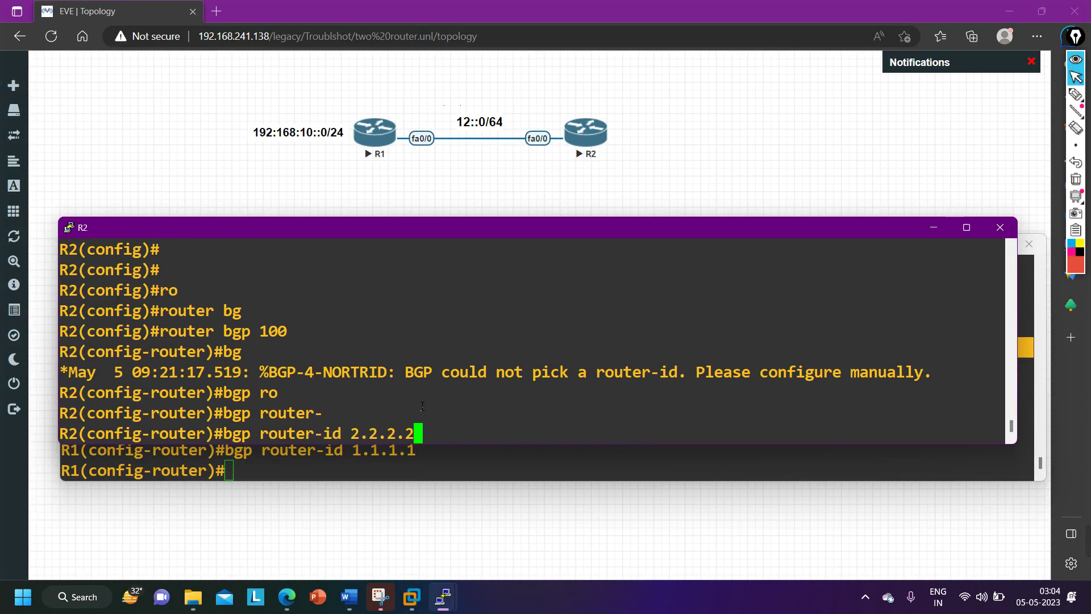
key("Return")
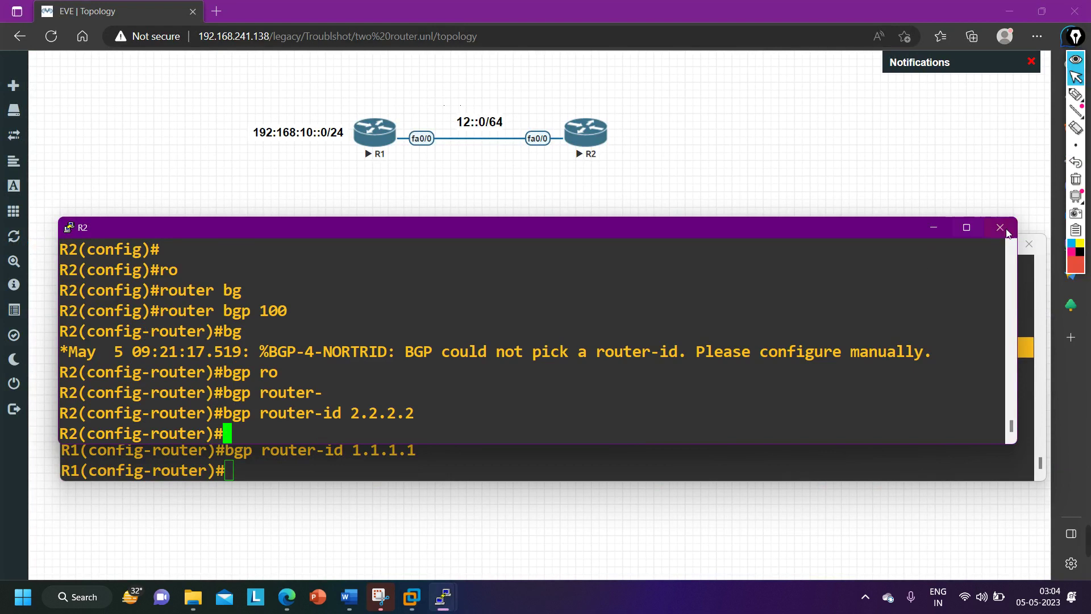
Step: Return to R1's console and define 12::2 as a BGP neighbor with remote AS 100
left_click(920, 231)
left_click(498, 423)
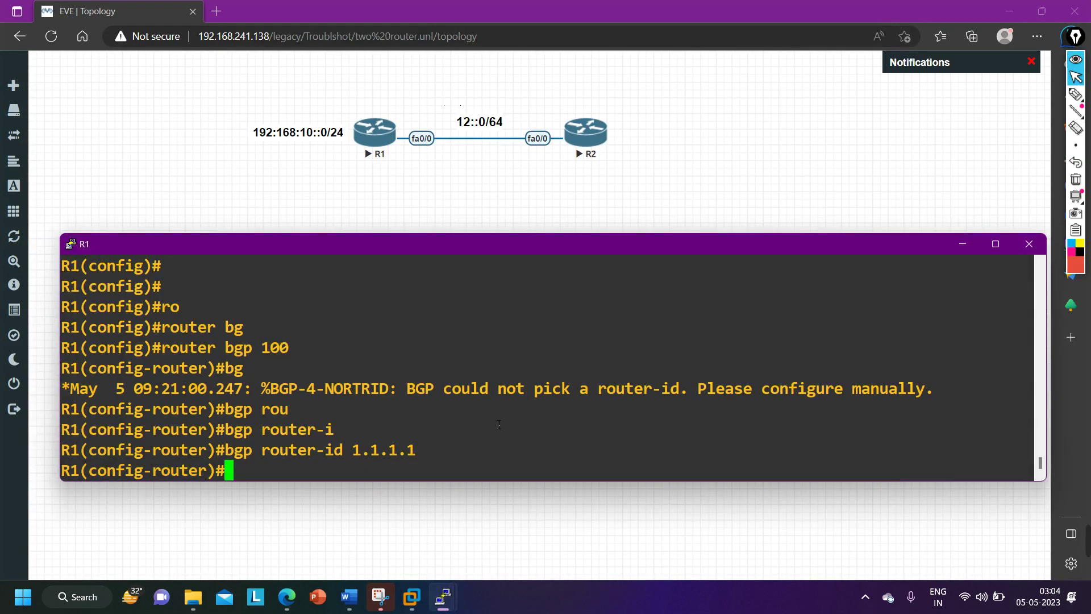
key("Return")
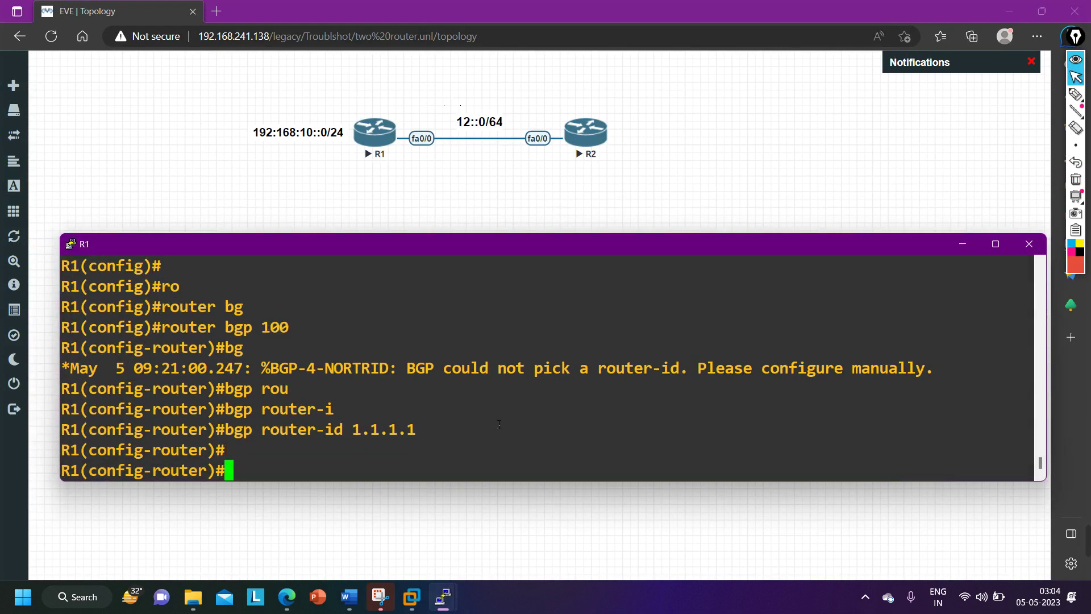
type("nei")
key("Tab")
type("1")
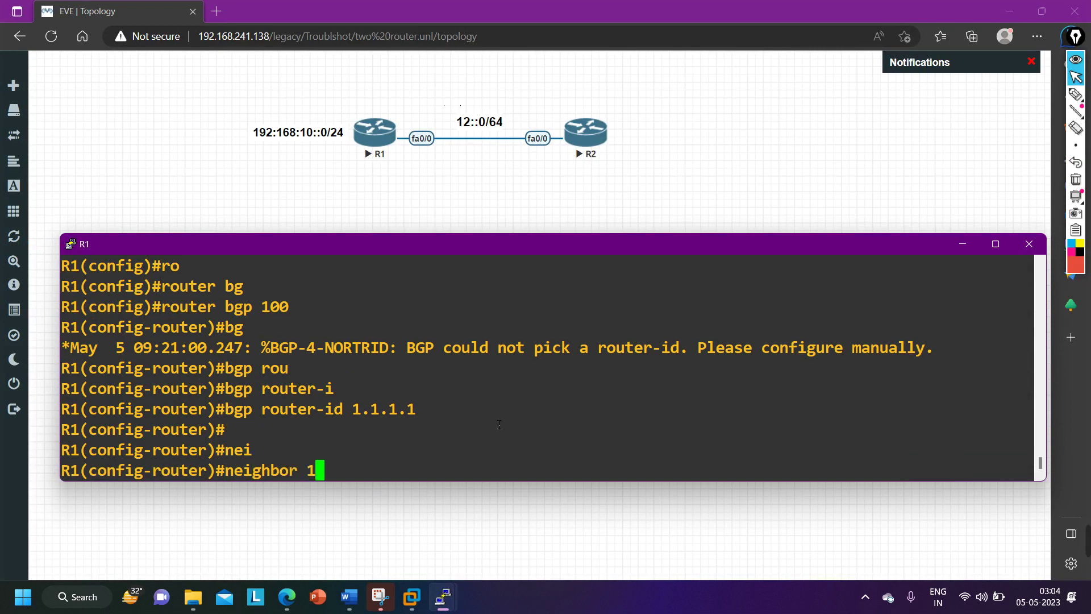
type("2::2 remot")
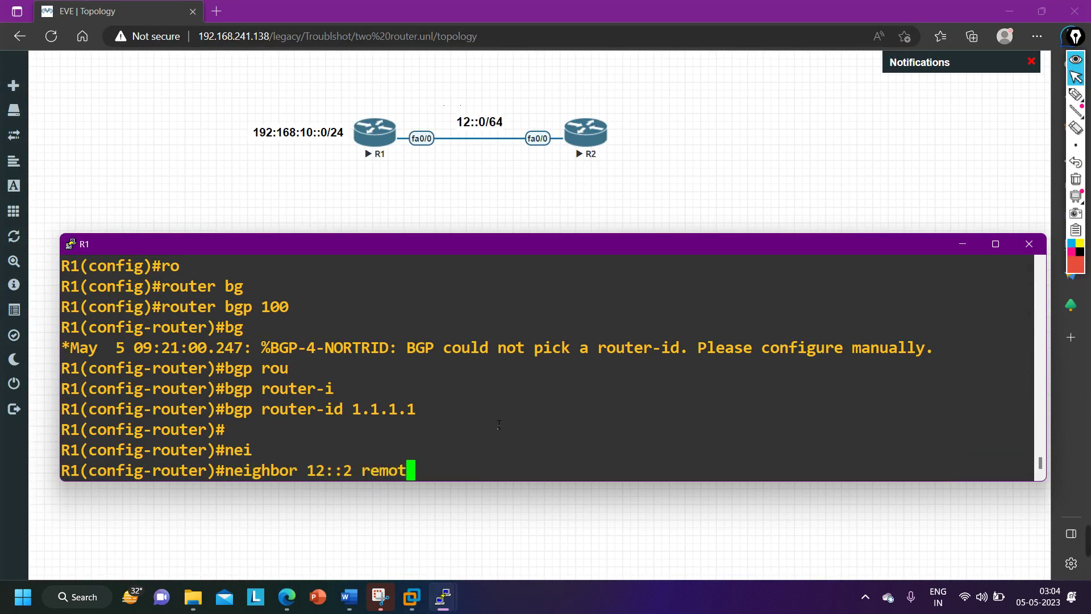
key("Tab")
type("100")
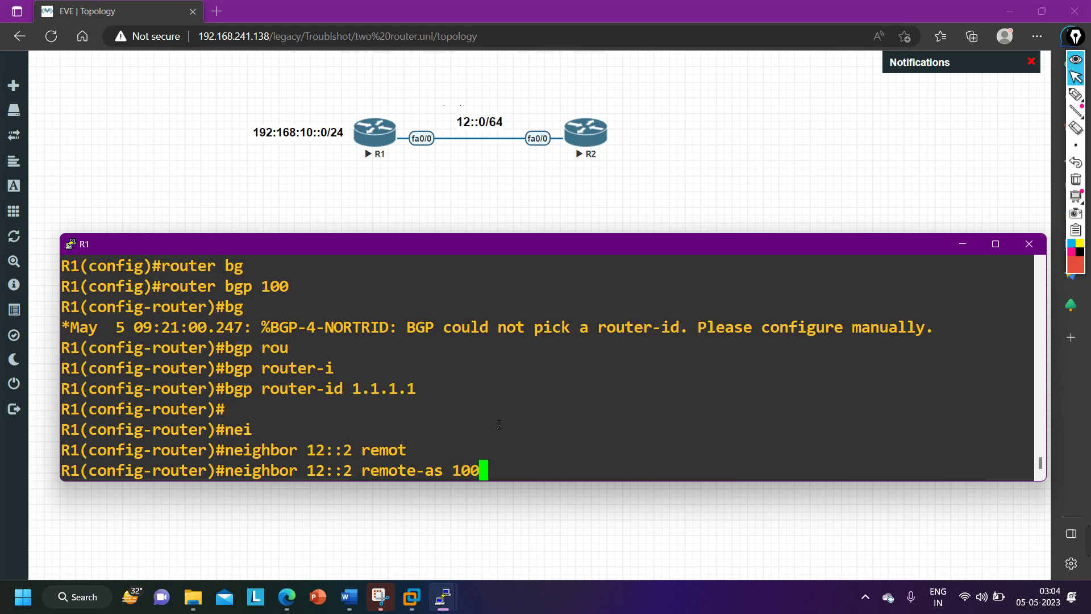
key("Return")
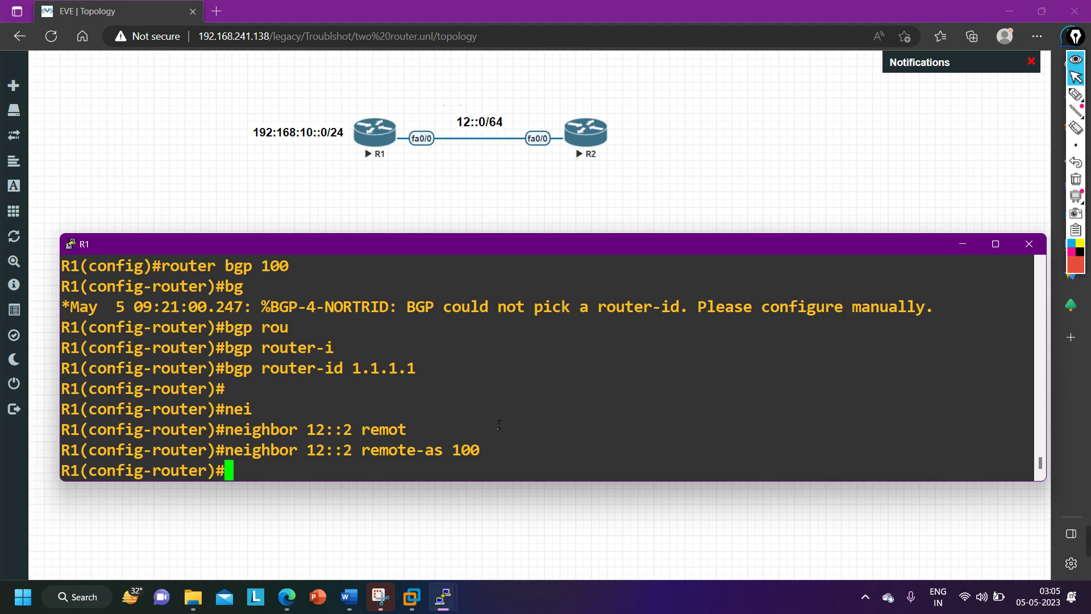
key("Return")
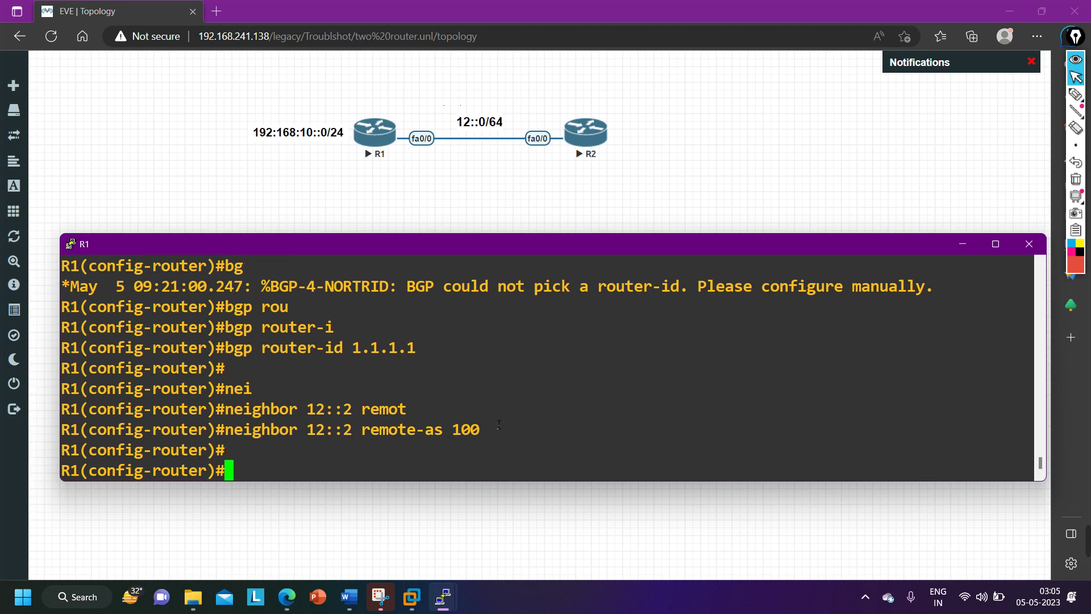
Step: Leave BGP configuration on R1 and enable IPv6 unicast routing globally
type("exi")
key("Return")
key("Return")
key("Return")
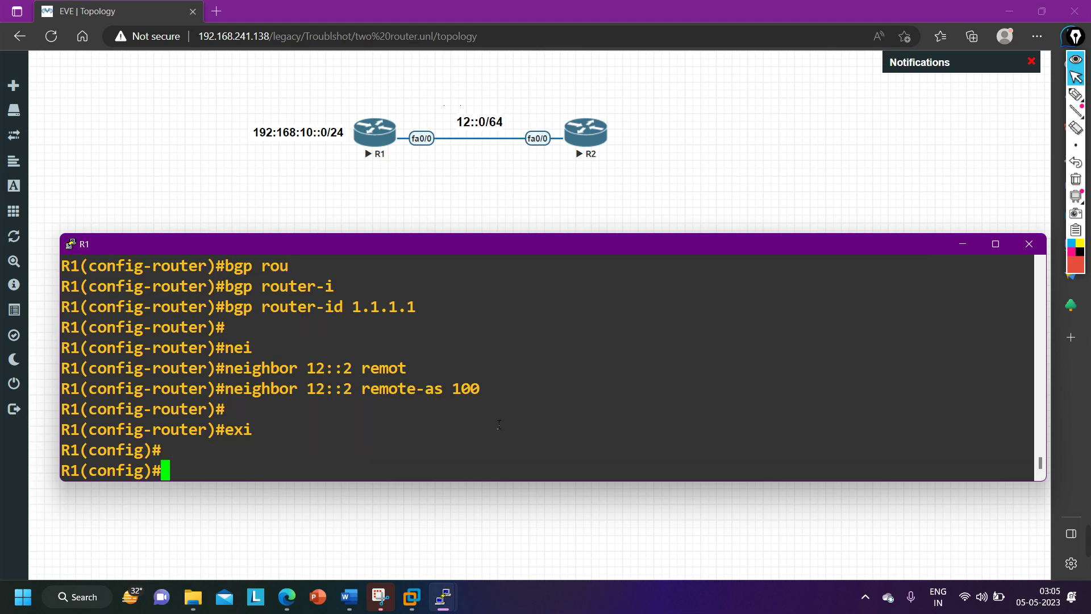
type("ipv")
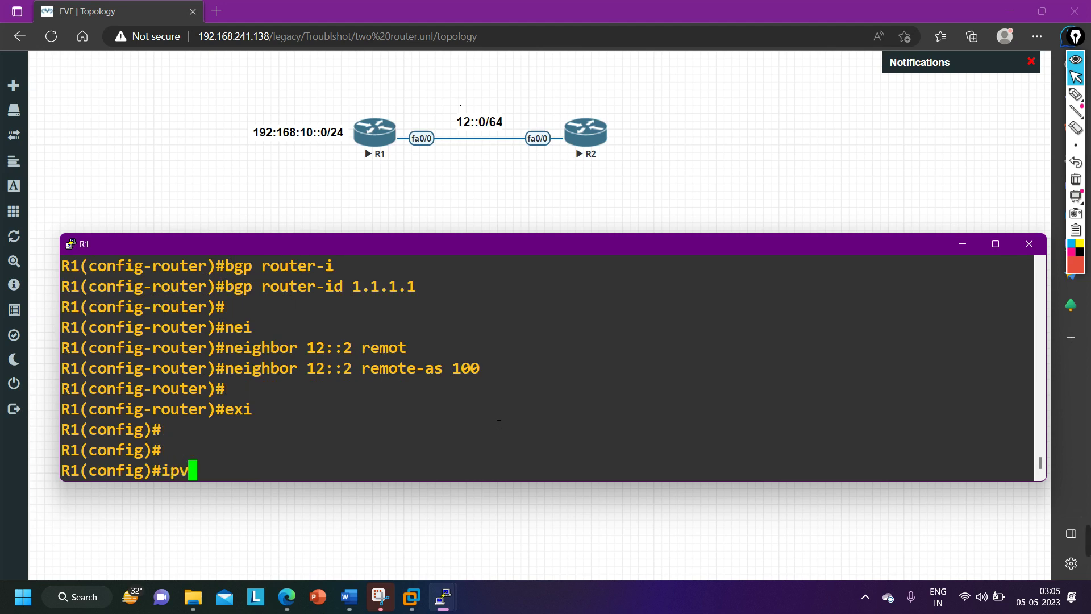
key("Tab")
type("un")
key("Tab")
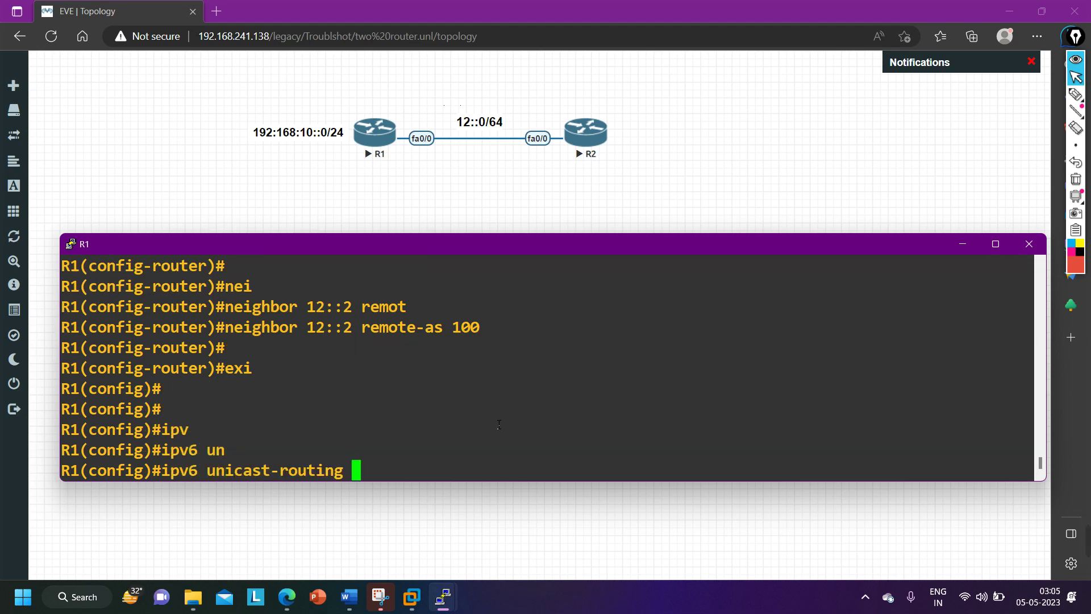
key("Return")
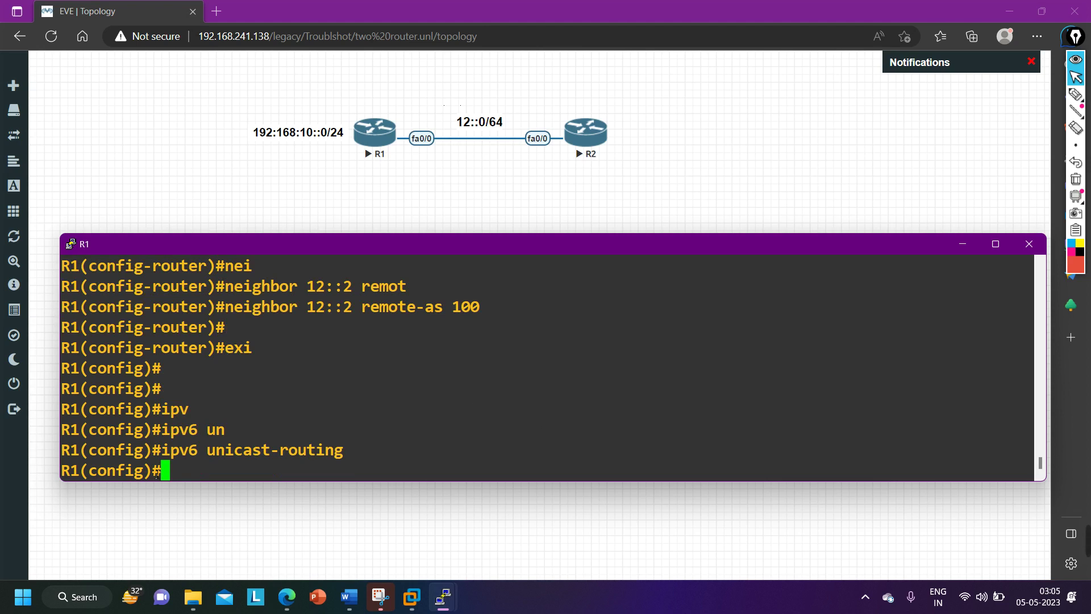
left_click_drag(162, 452, 368, 448)
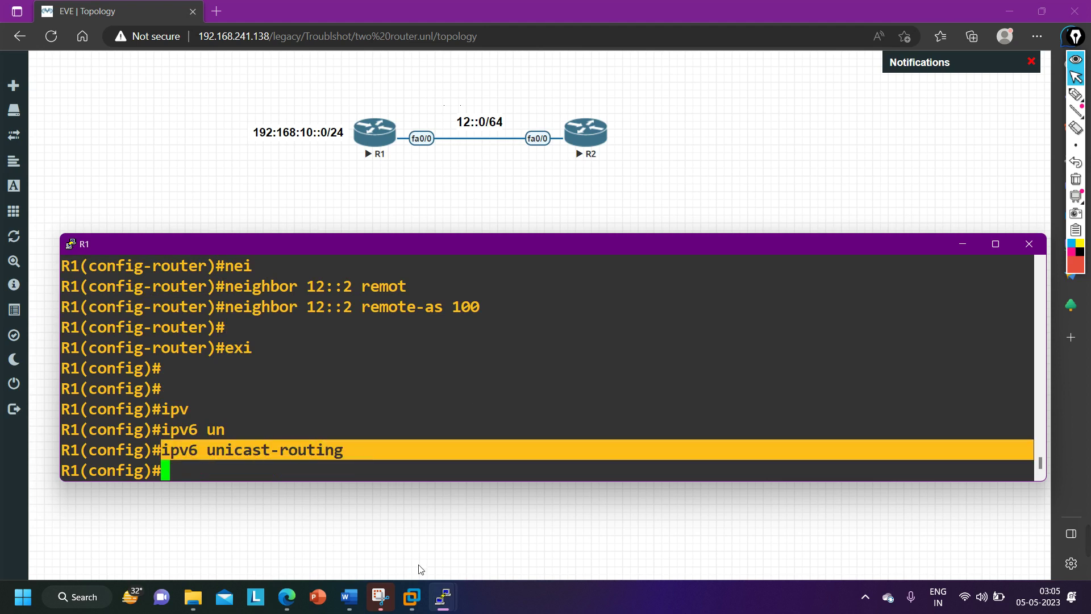
Step: Switch to R2's console and leave BGP configuration to return to global configuration mode
mouse_move(443, 596)
left_click(476, 566)
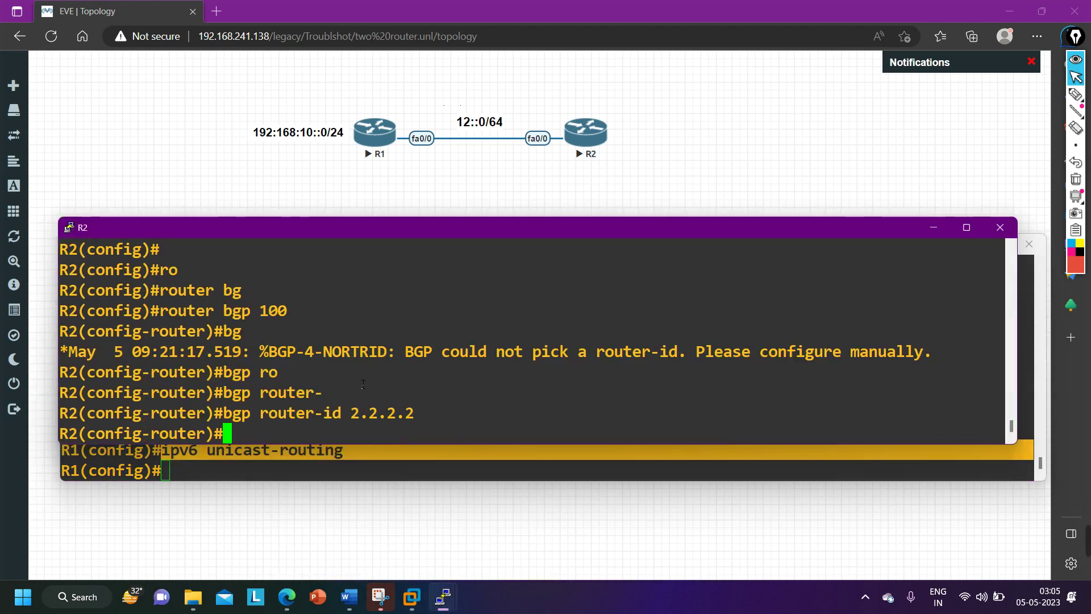
key("Return")
key("Return")
key("Return")
key("Return")
key("Return")
type("ex")
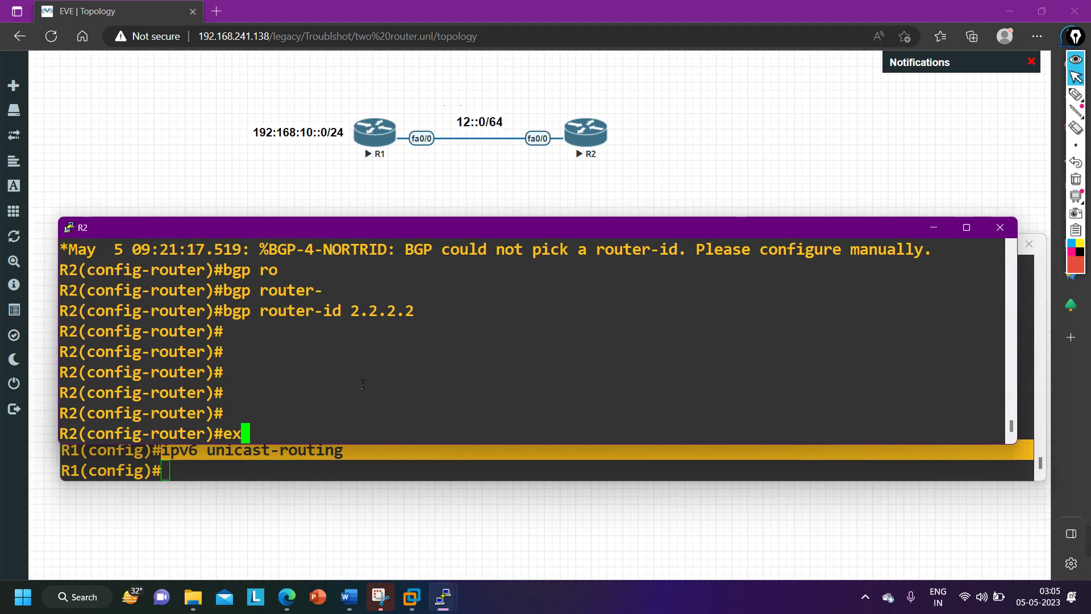
type("i")
key("Return")
key("Return")
key("Return")
key("Return")
key("Return")
key("Return")
Step: Enable IPv6 unicast routing on R2
type("ipv")
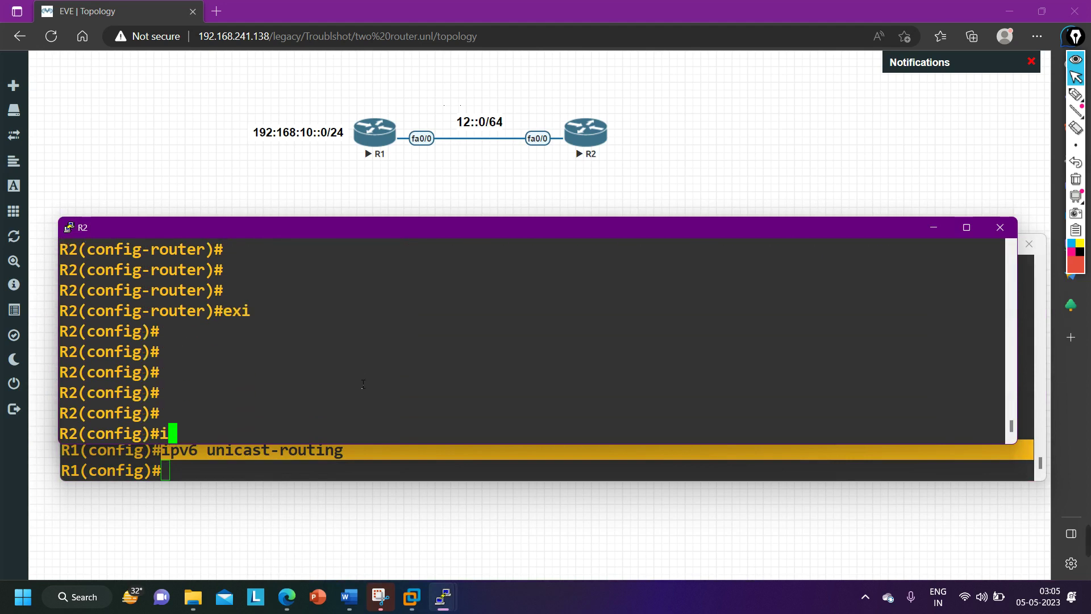
key("Tab")
type("un")
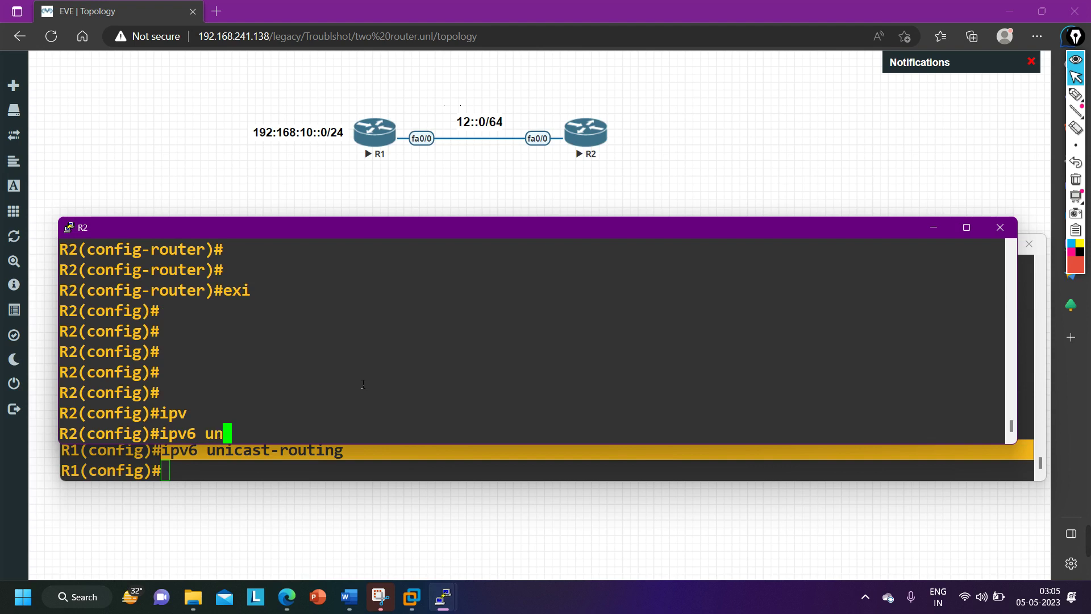
key("Tab")
key("Return")
key("Return")
key("Return")
key("Return")
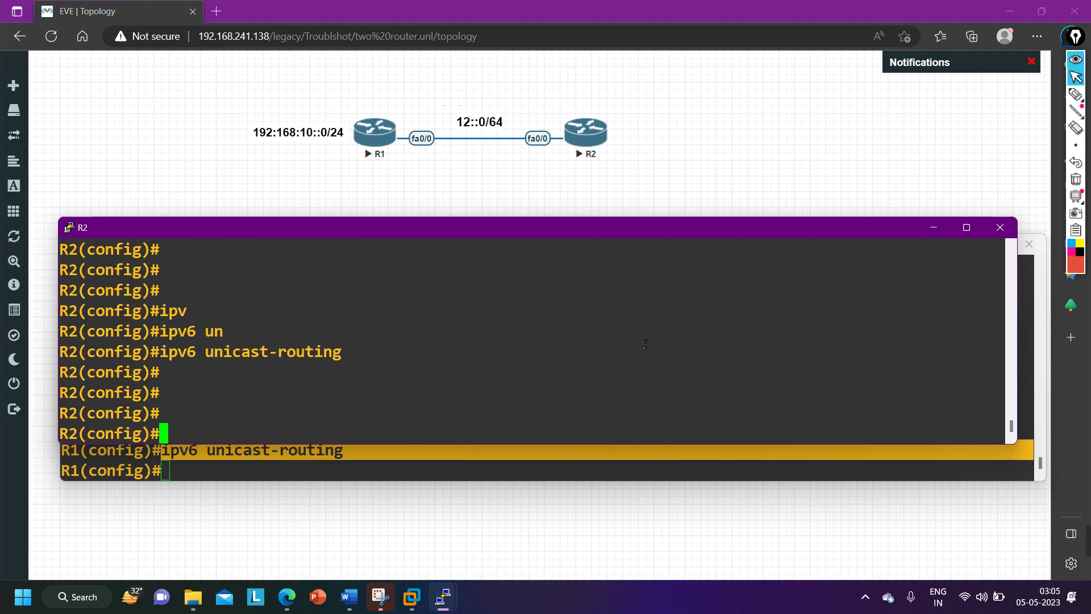
Step: Return to R1's console and re-enter the configuration of BGP process 100
left_click(933, 227)
left_click(378, 413)
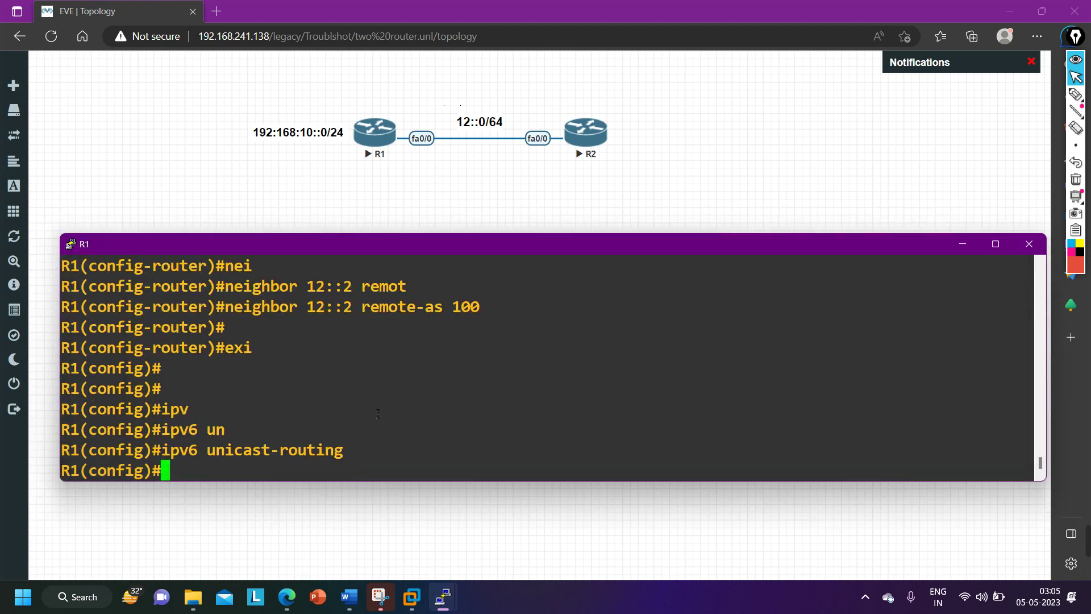
key("Return")
key("Return")
type("ro")
key("Tab")
type("bg")
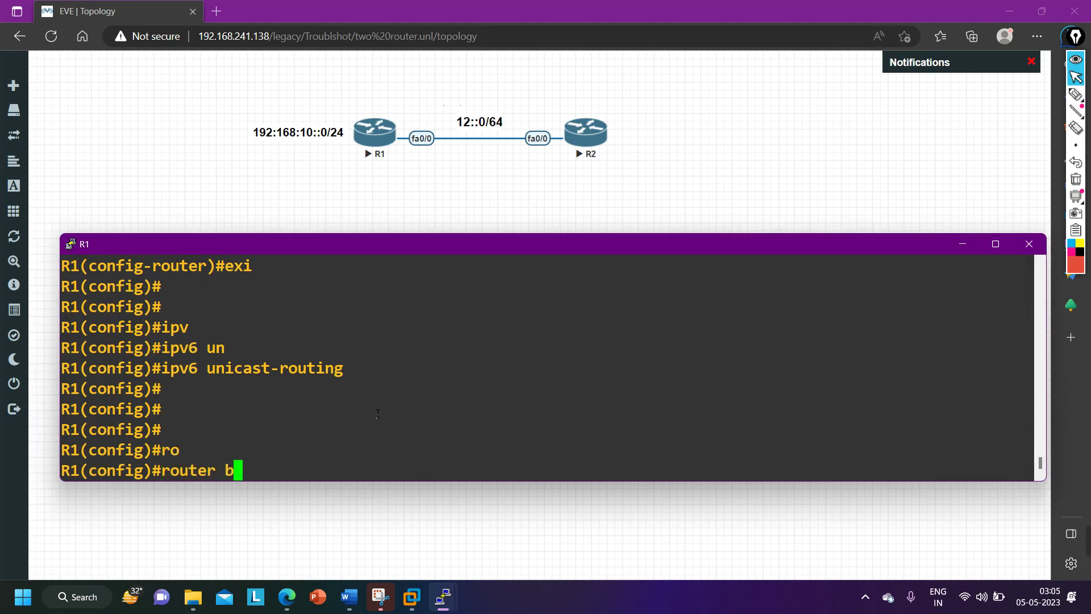
key("Tab")
type("100")
key("Return")
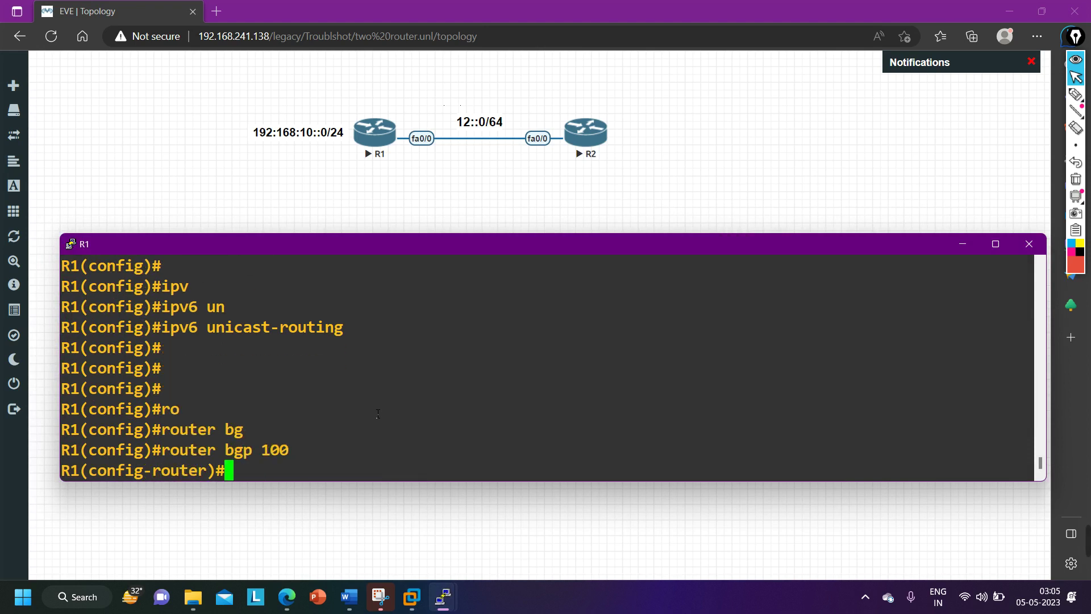
Step: Issue the neighbor definition for 12::2 with remote AS 100 again in R1's BGP process
type("nei")
key("Tab")
type("12::")
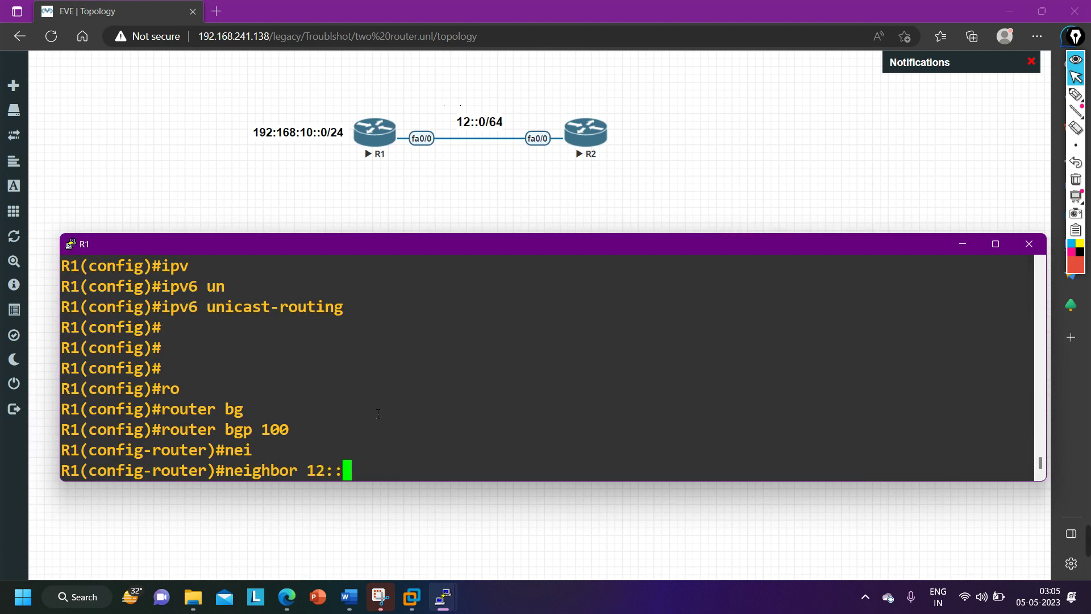
type("2 remot")
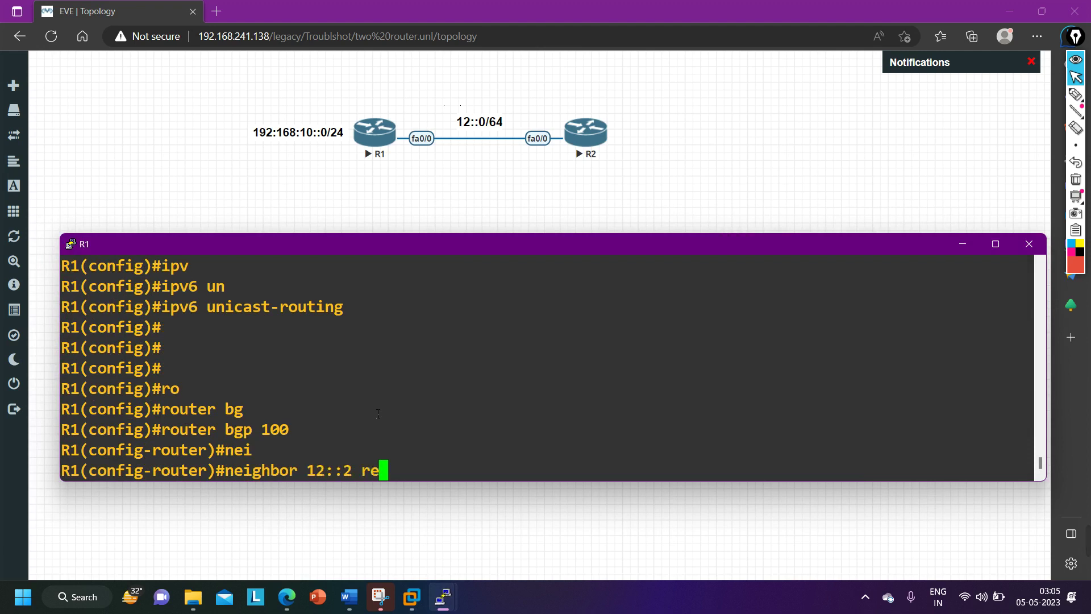
key("Tab")
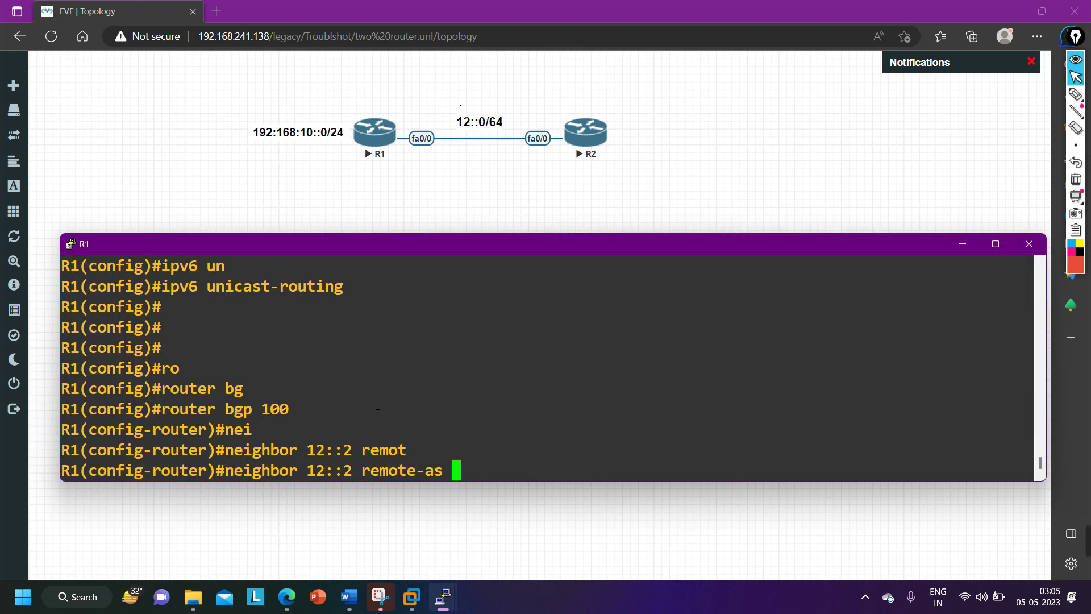
type("100")
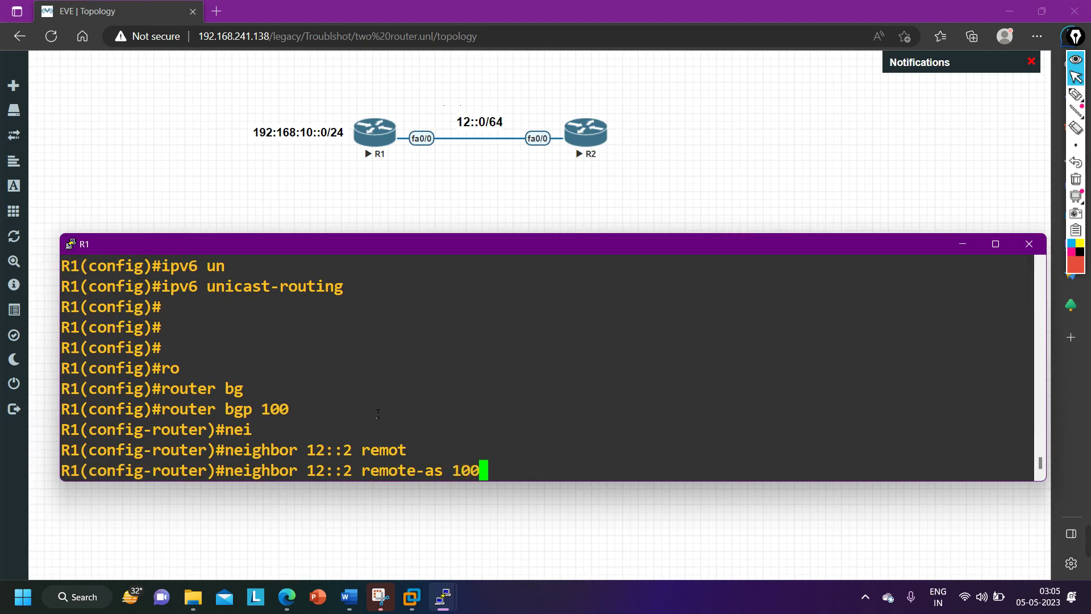
key("Return")
Step: Enter the IPv6 address family within R1's BGP configuration
type("ip")
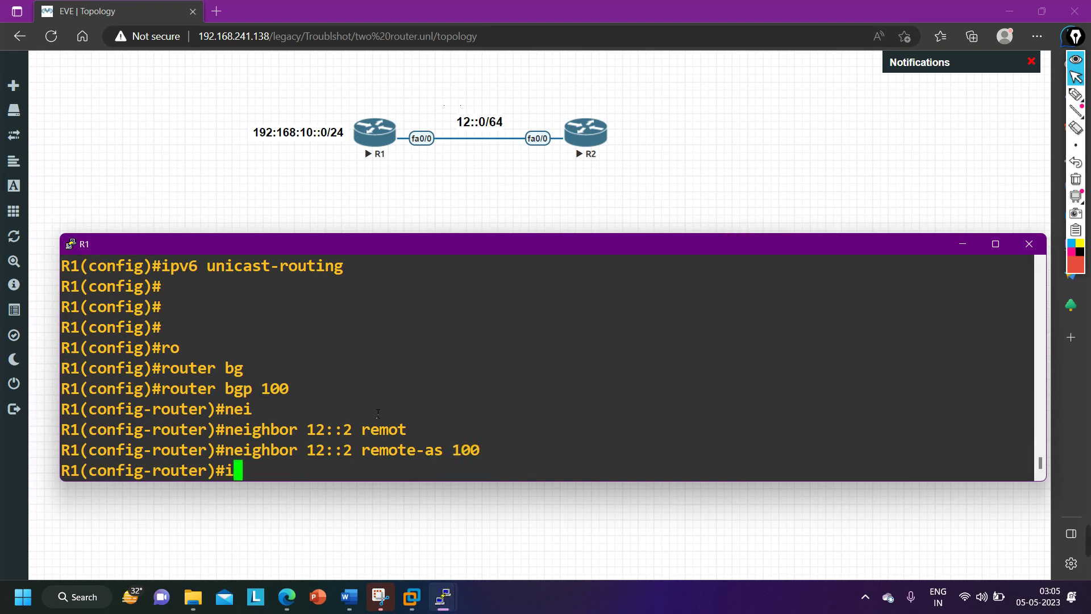
key("BackSpace")
key("BackSpace")
type("add")
key("Tab")
type("ipv")
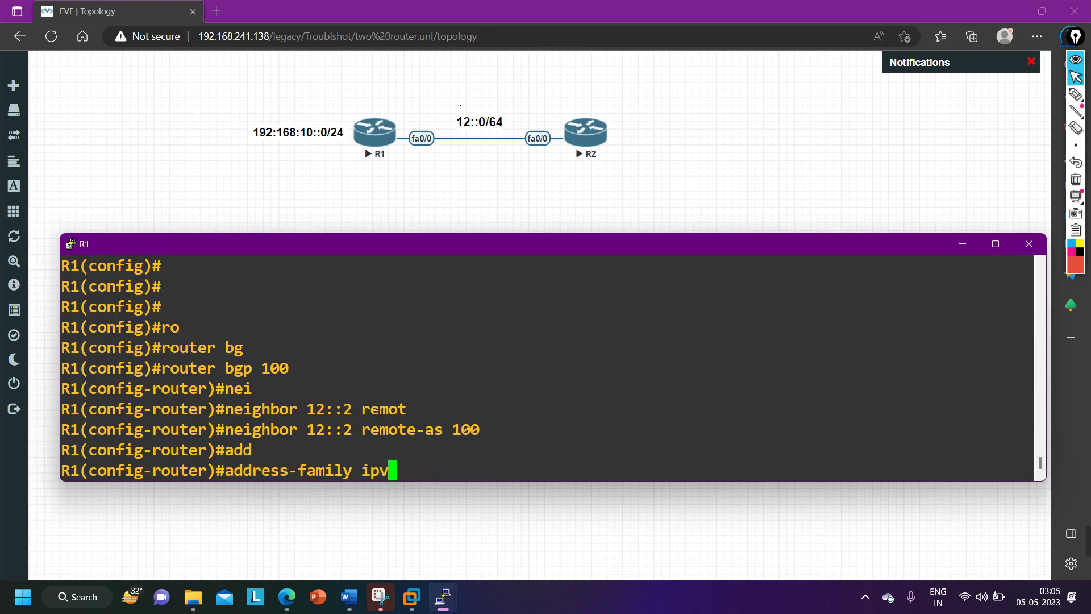
key("Tab")
type("6")
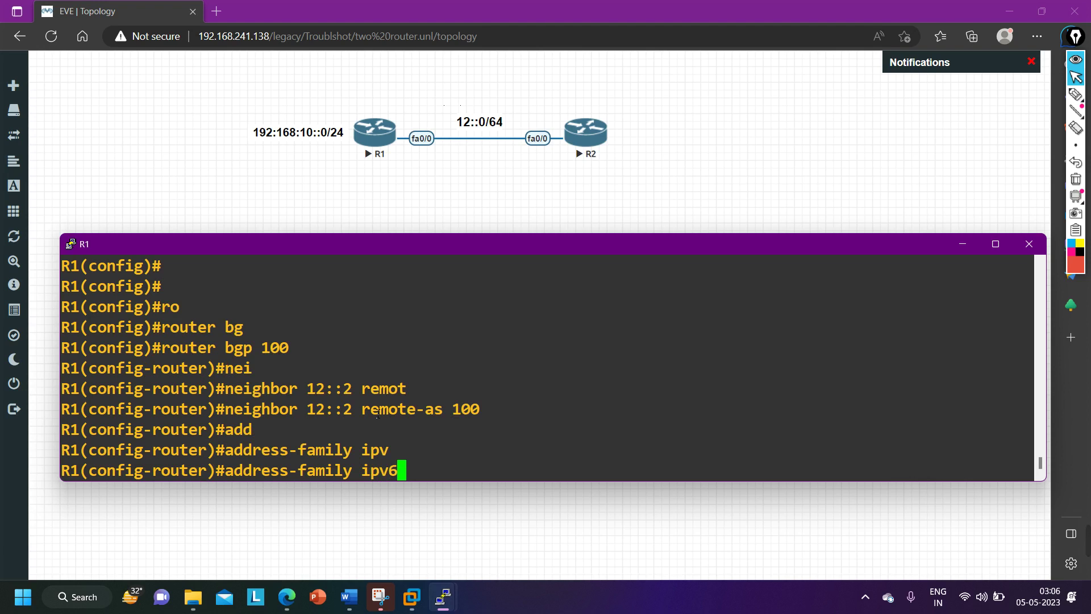
key("Return")
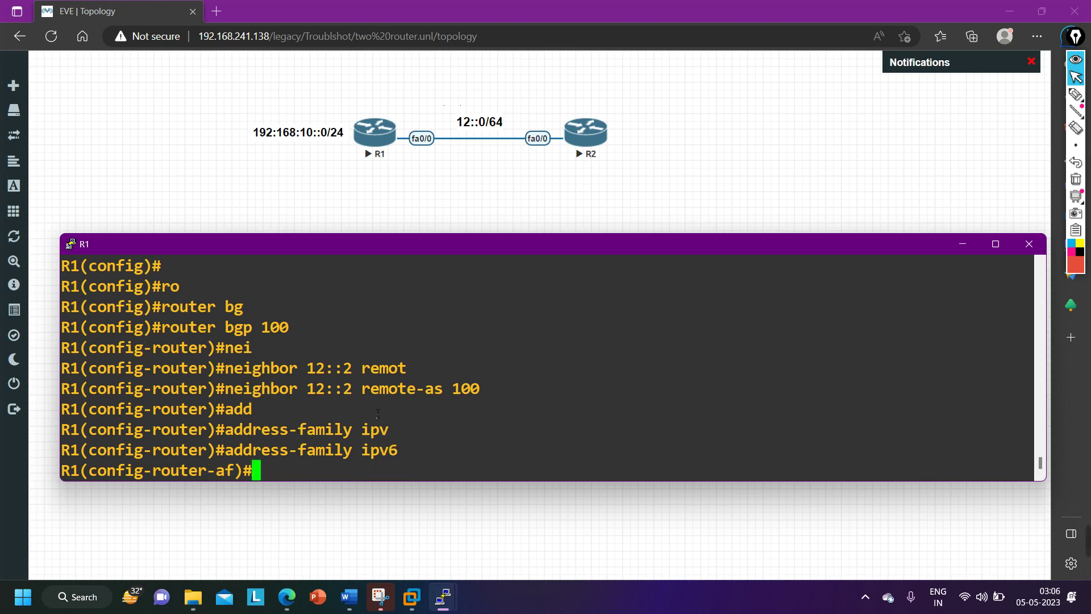
key("Return")
key("Return")
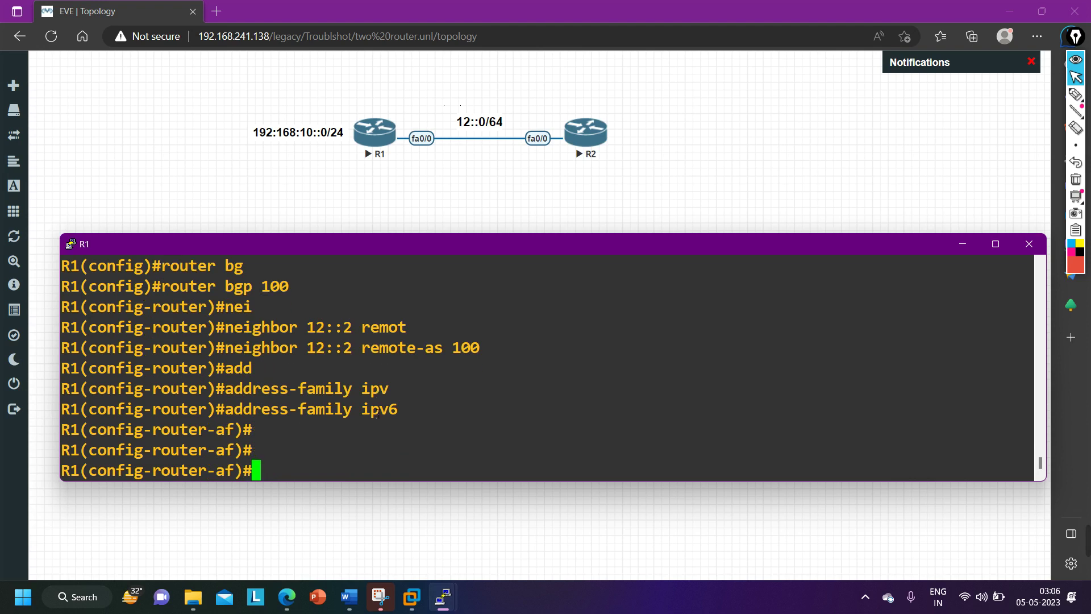
Step: Activate neighbor 12::2 under R1's IPv6 address family
type("nei")
key("Tab")
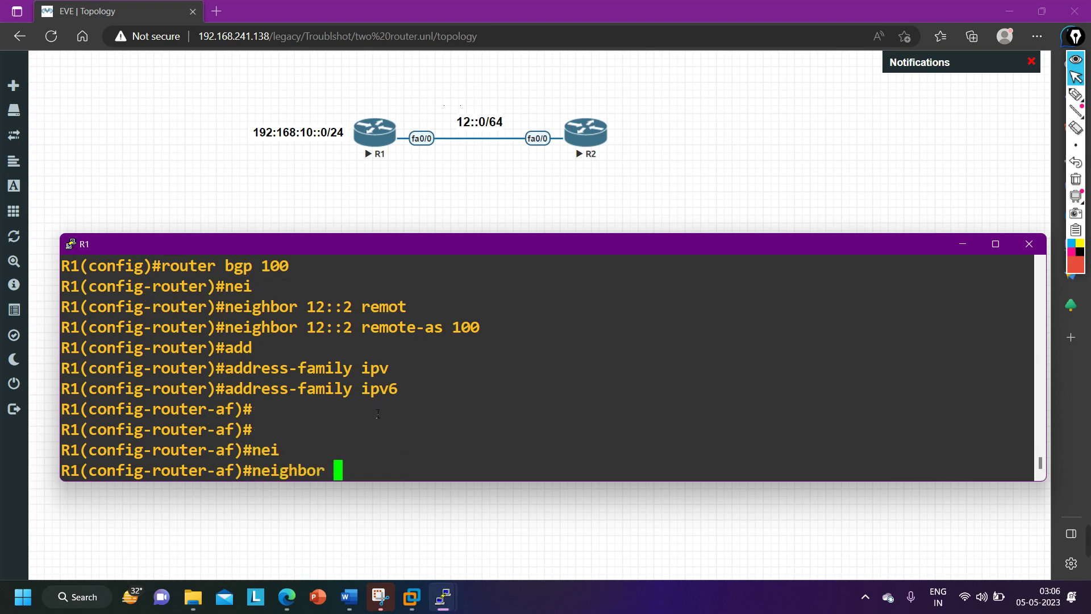
type("12::2 ac")
key("Tab")
key("Return")
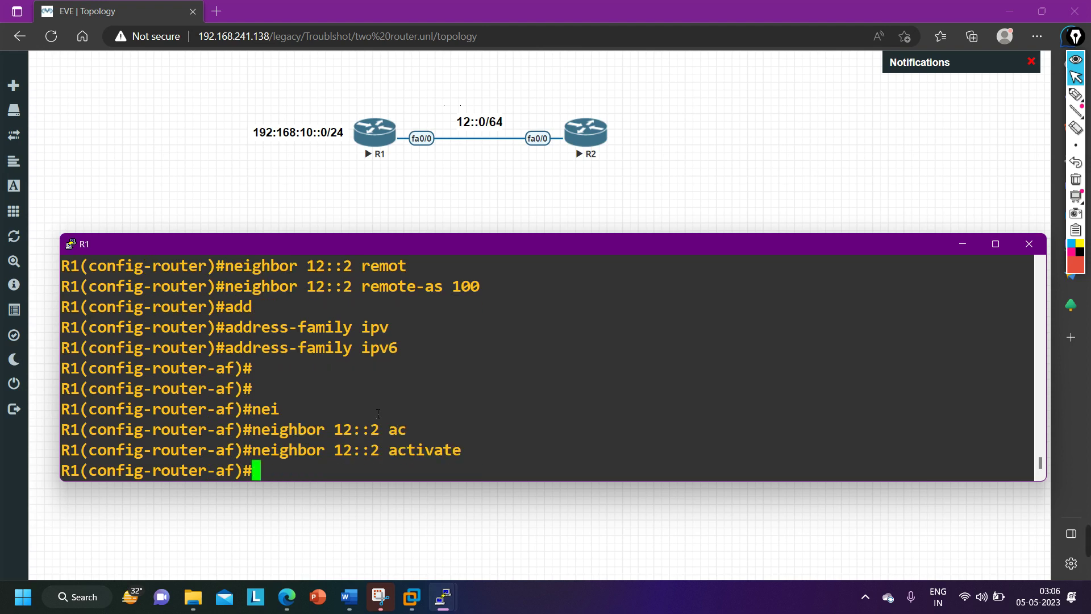
Step: Switch to R2's console and enter the configuration of BGP process 100
mouse_move(443, 596)
left_click(482, 547)
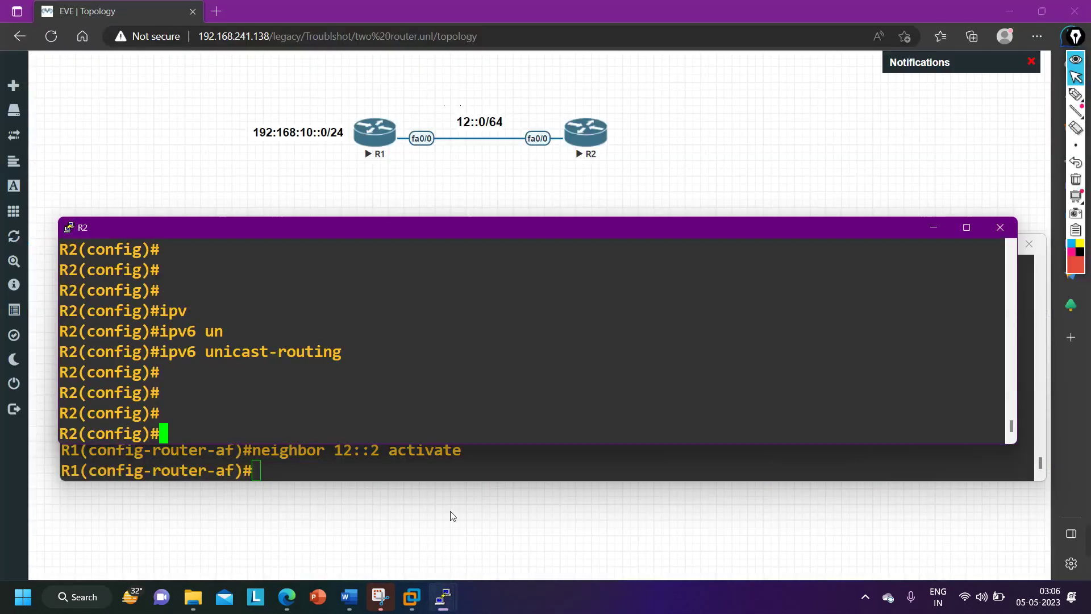
key("Return")
key("Return")
type("r")
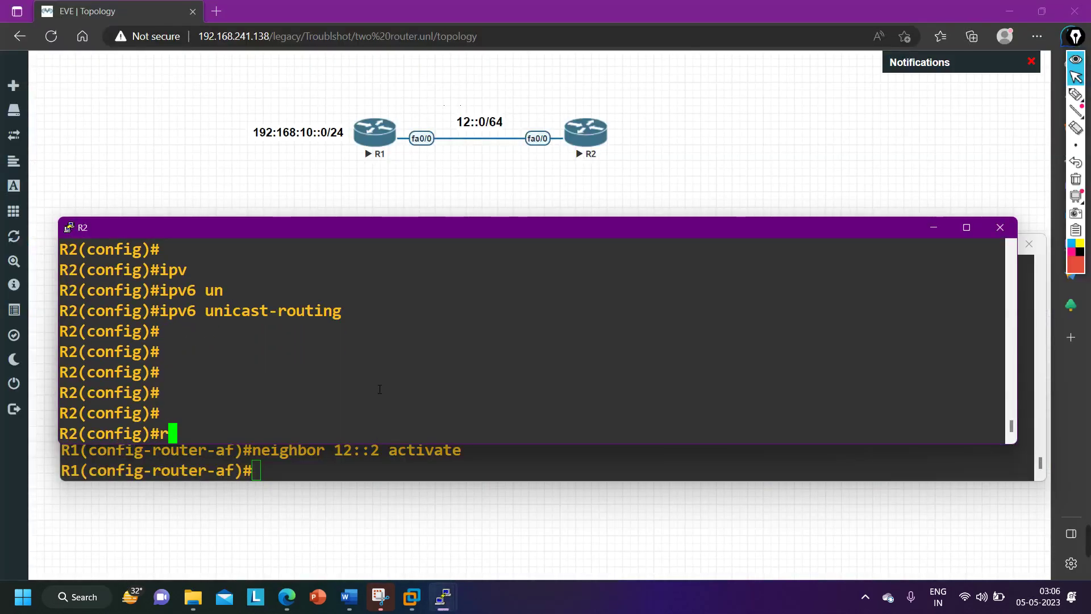
type("o")
key("Tab")
type("uter bg")
key("Tab")
type("p 100")
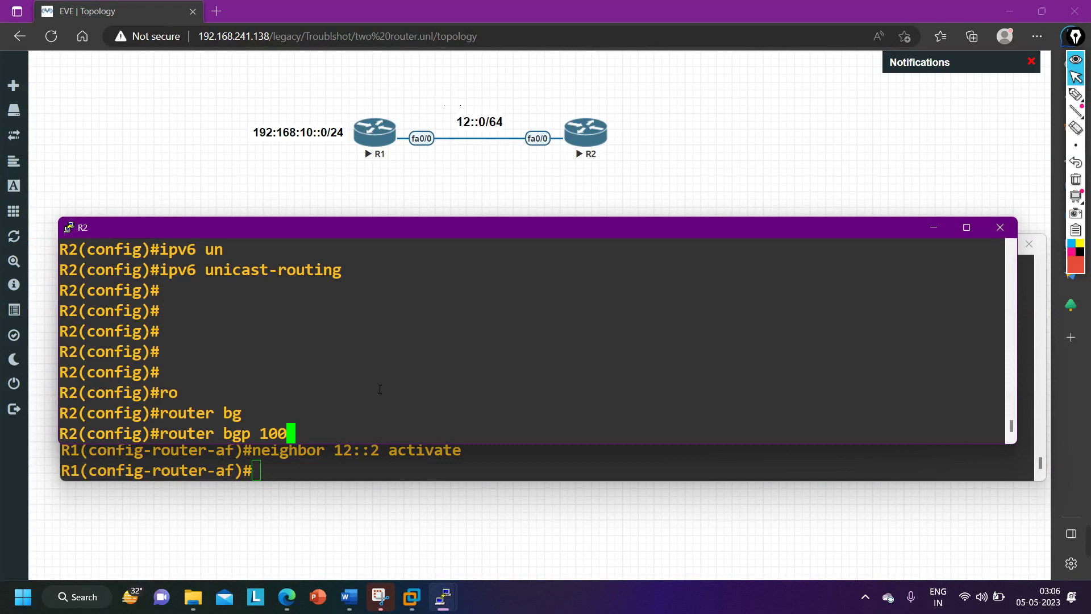
key("Return")
Step: Define neighbor 12::1 with remote AS 100 in R2's BGP process
type("nei")
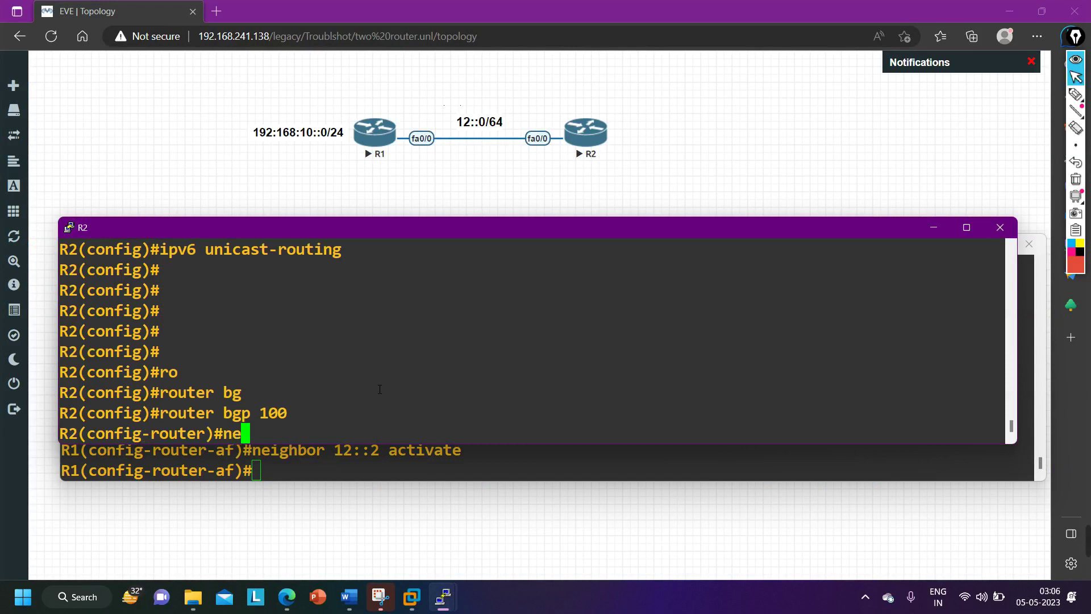
key("Tab")
type("12")
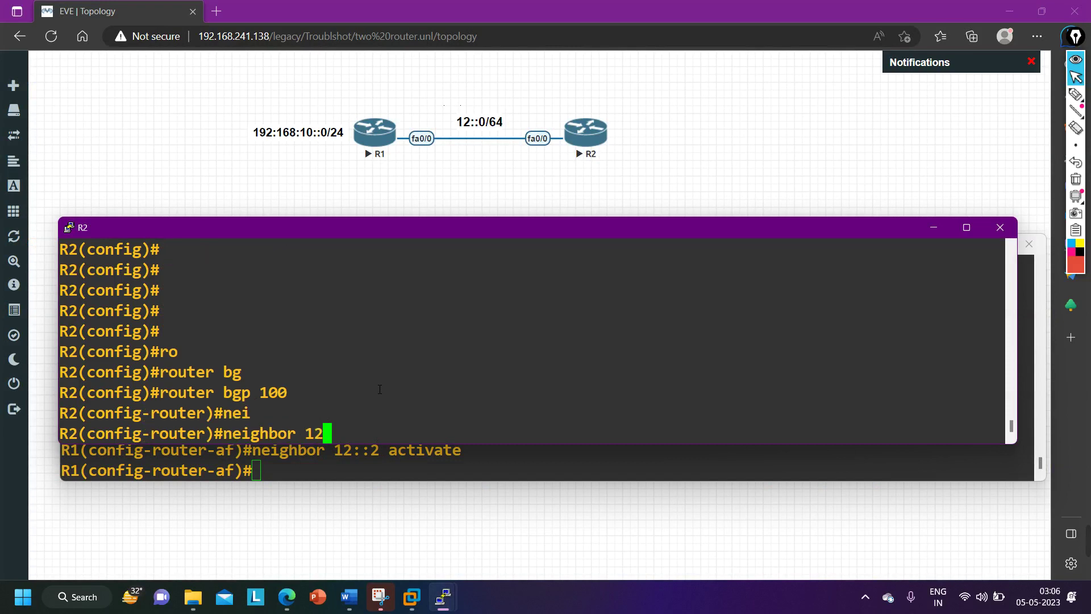
type("::1 rem")
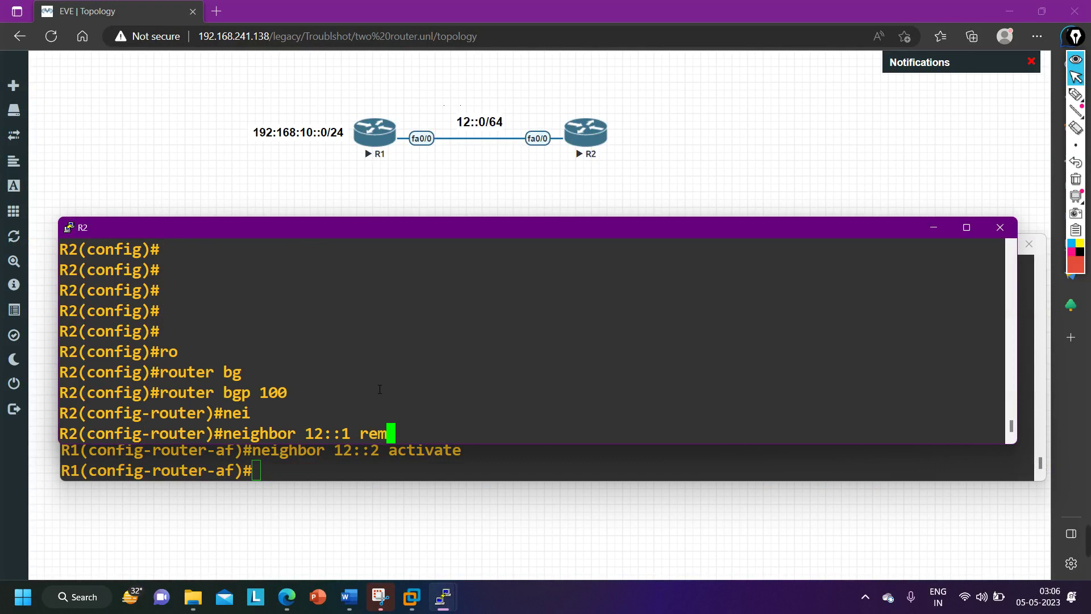
type("ot")
key("Tab")
type("100")
key("Return")
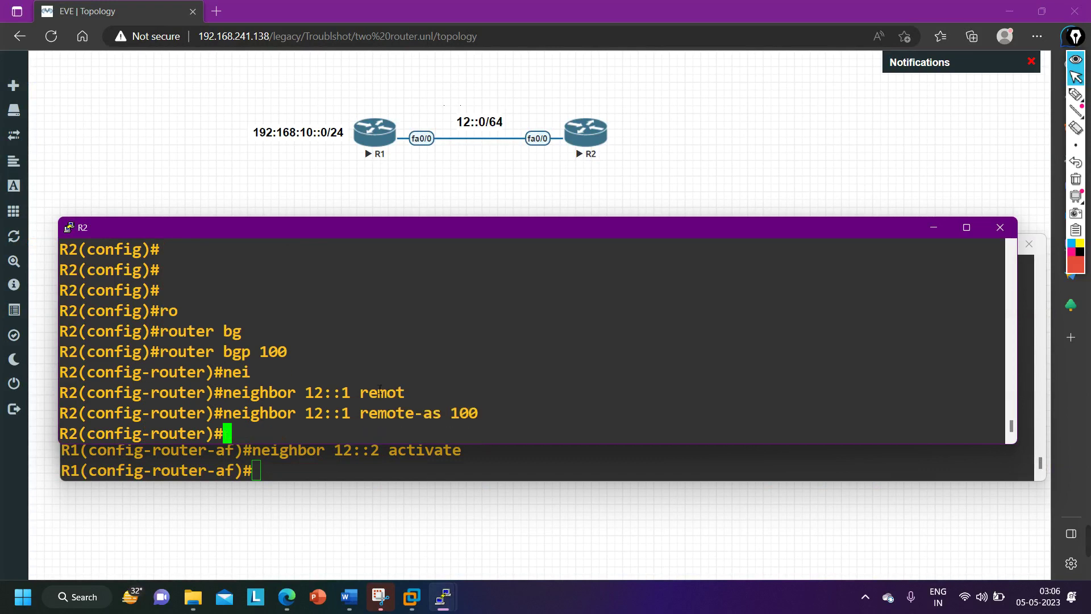
Step: Enter the IPv6 address family within R2's BGP configuration
type("add")
key("Tab")
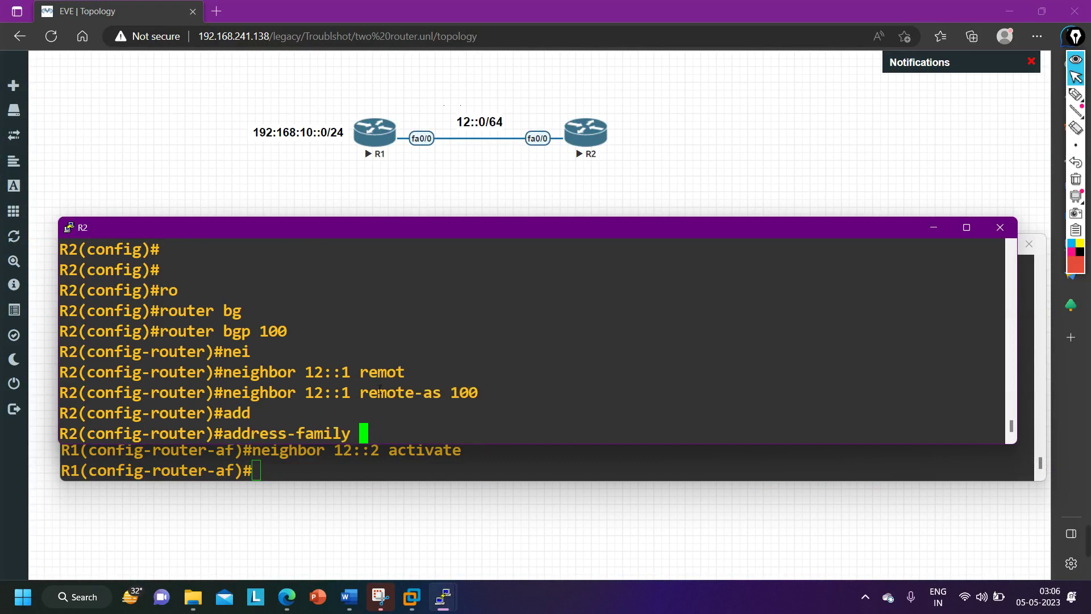
type("ipv")
key("Tab")
type("6")
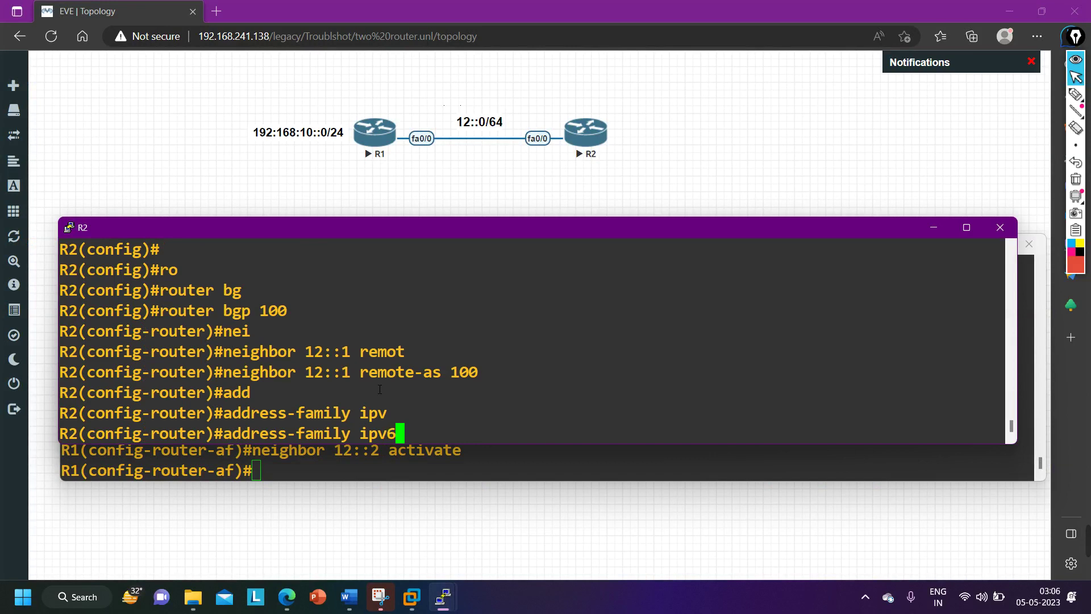
key("Tab")
key("Return")
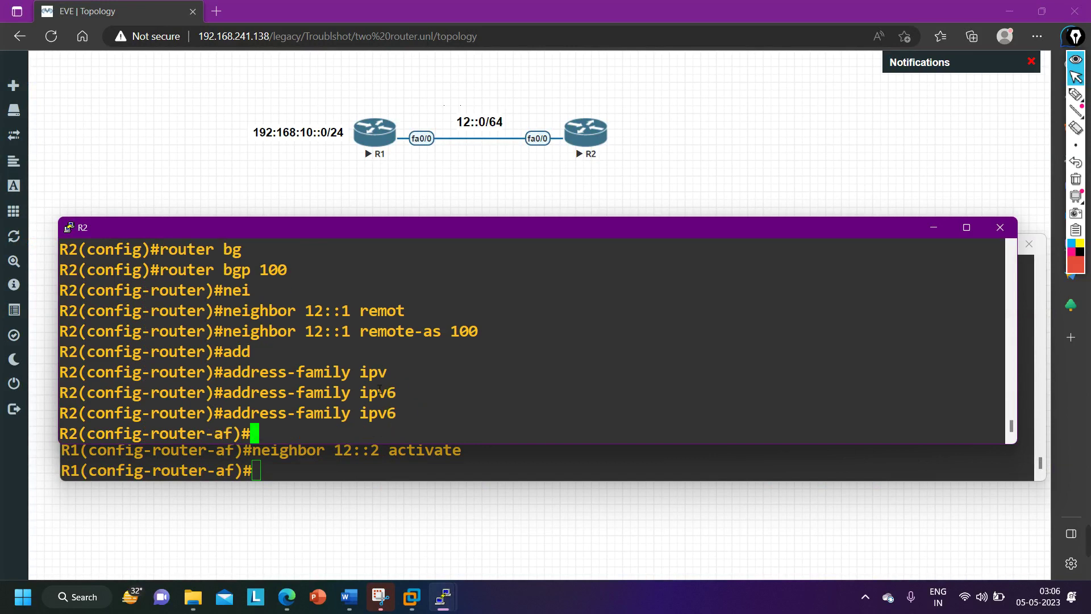
Step: Activate neighbor 12::1 under R2's IPv6 address family
type("nei")
key("Tab")
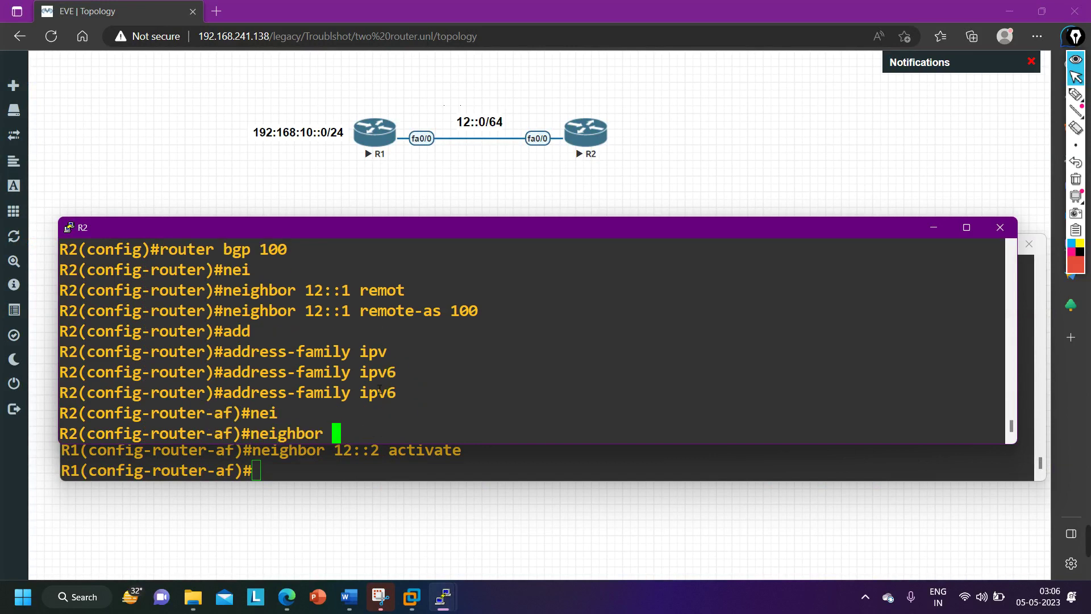
type("12::1 axc")
key("Tab")
key("BackSpace")
key("BackSpace")
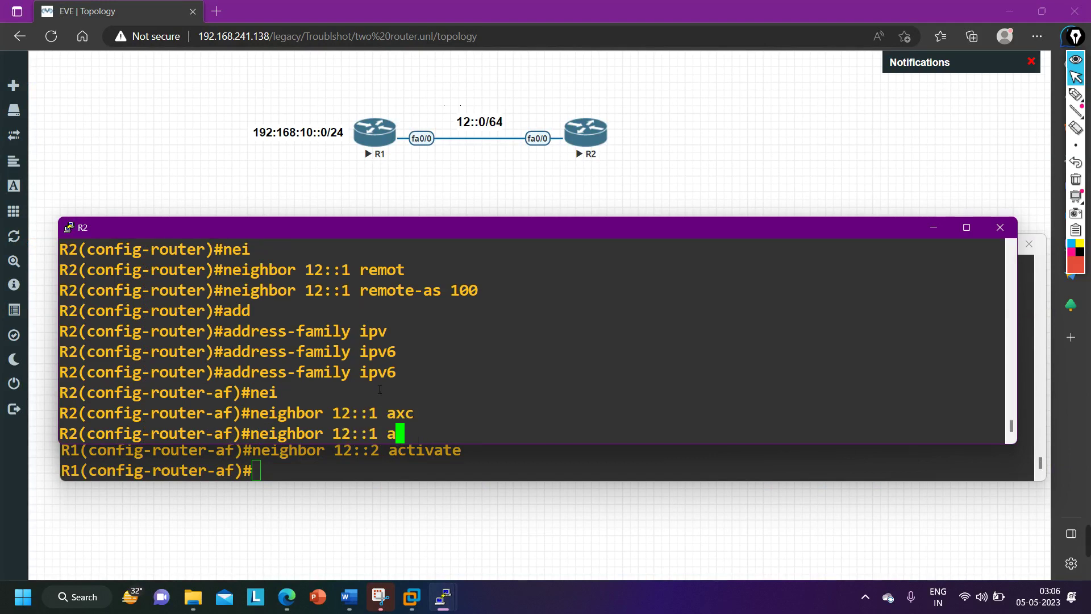
type("c")
key("Tab")
key("Return")
key("Return")
key("Return")
key("Return")
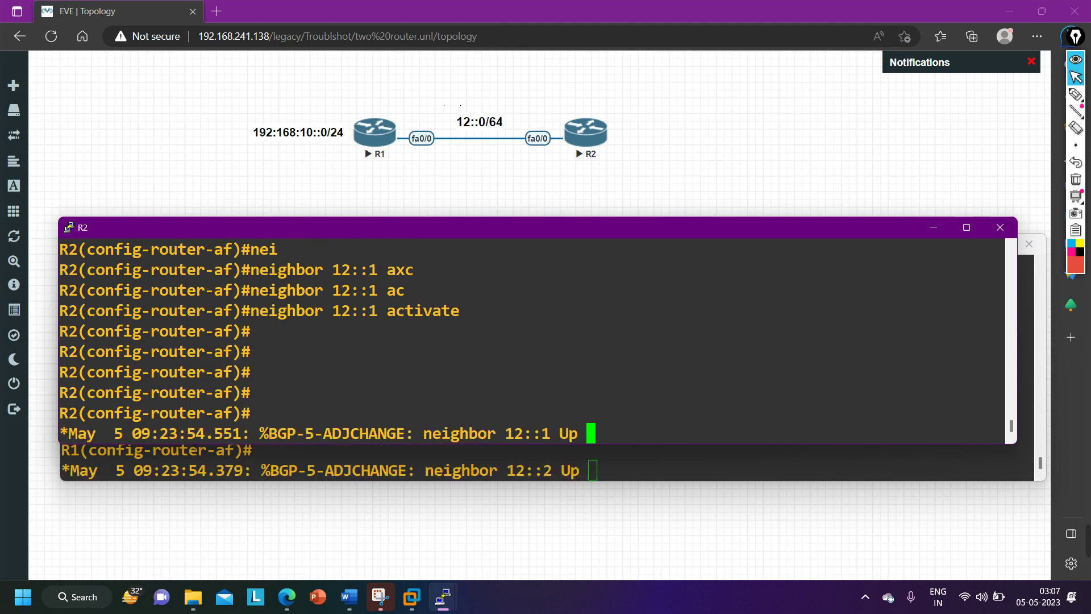
Step: Highlight the BGP adjacency-change message for neighbor 12::1 on R2's console and return to a fresh prompt
left_click_drag(130, 432, 648, 440)
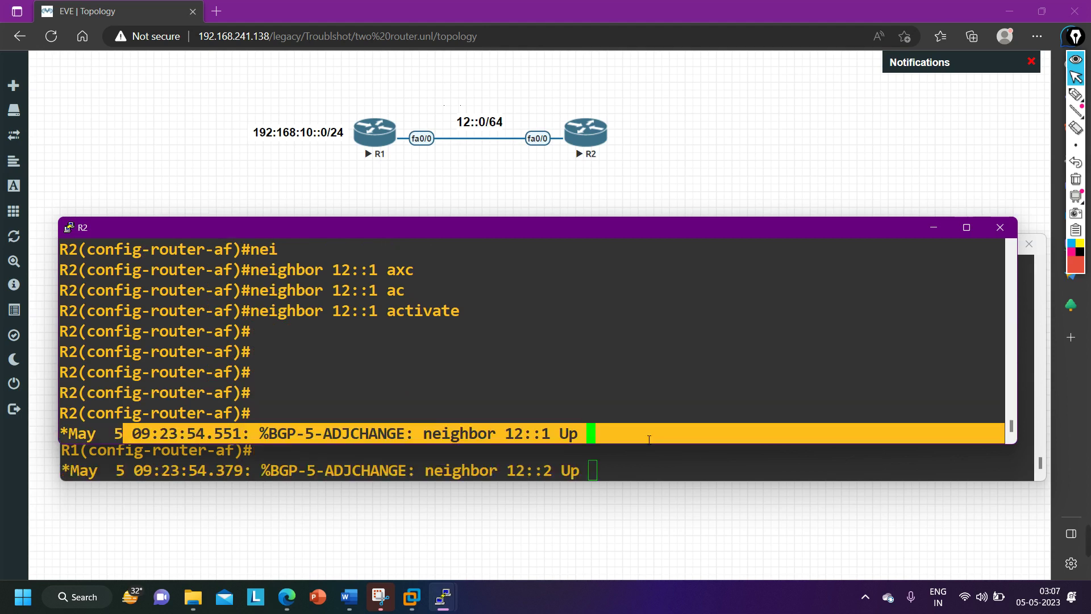
key("Return")
key("Return")
key("Return")
key("Return")
key("Return")
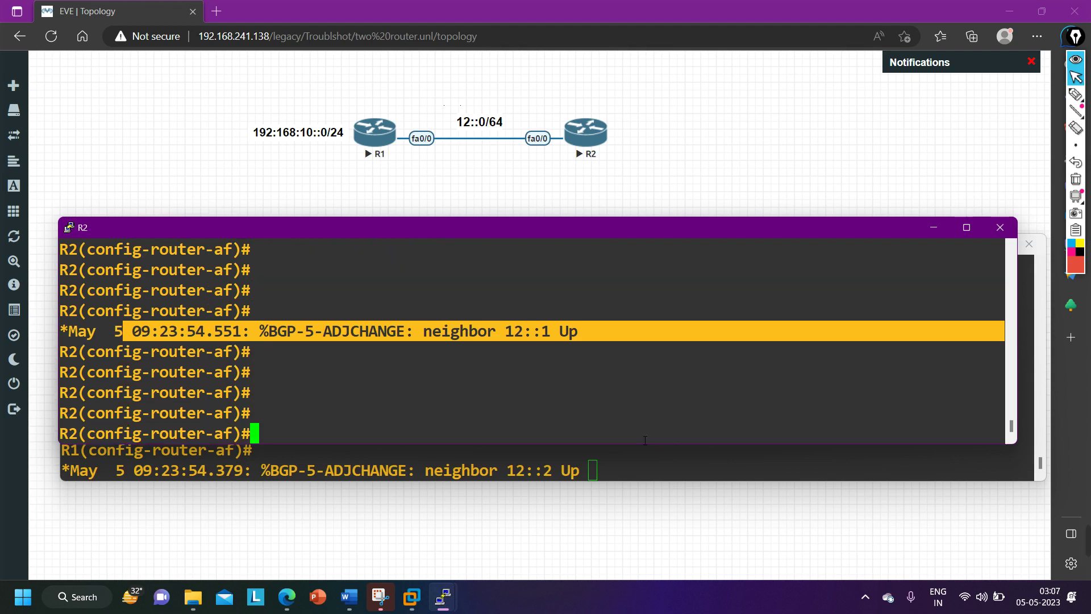
Step: Write the command "do show bgp ipv4 unicast summ" at R2's prompt without running it
type("do show")
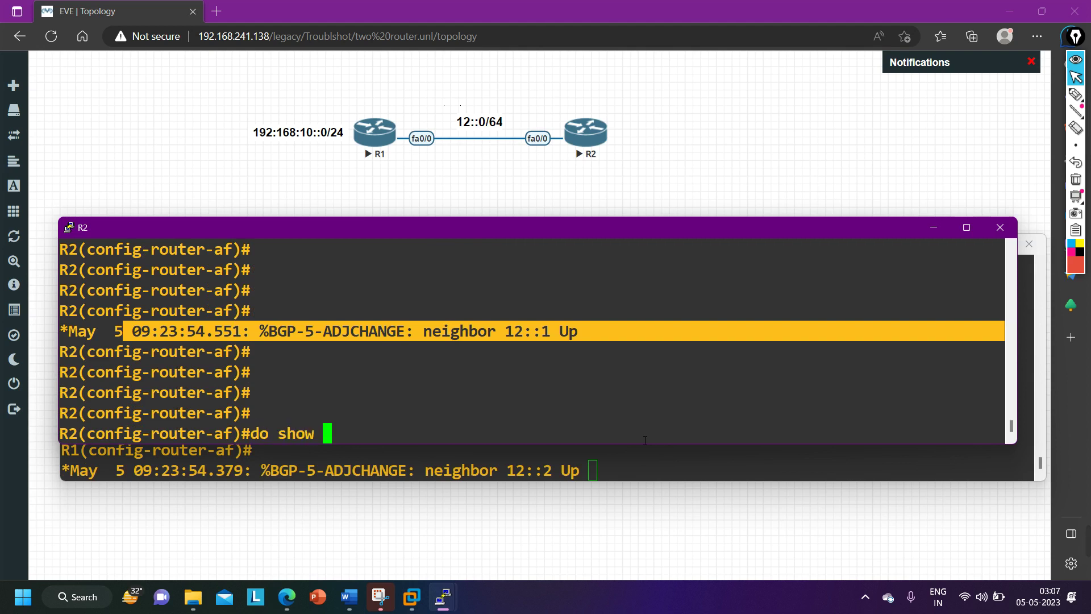
type(" bgp ip")
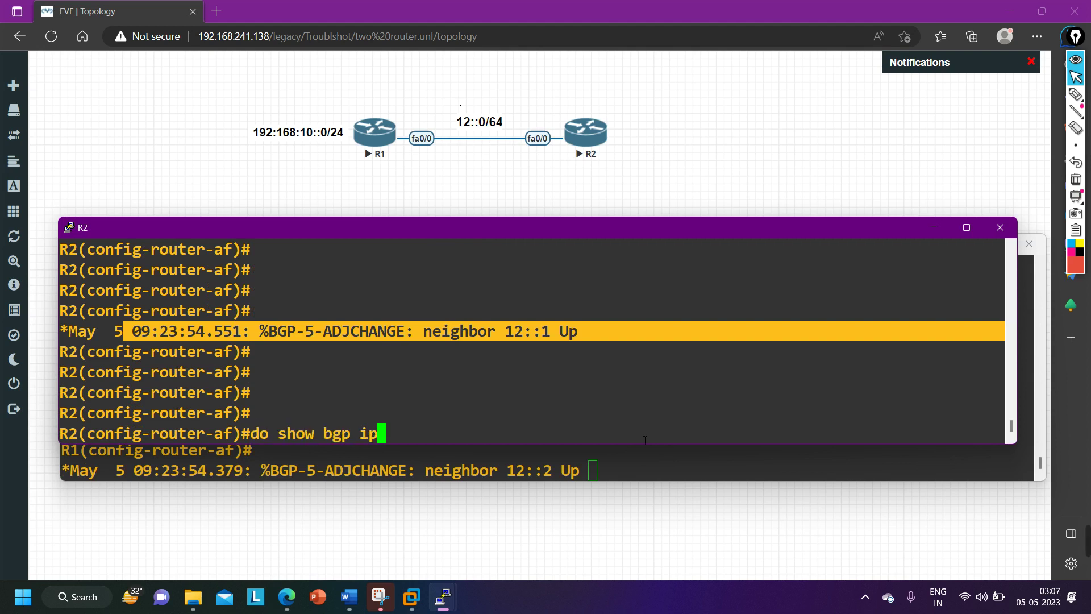
type("v4 un")
key("BackSpace")
key("Tab")
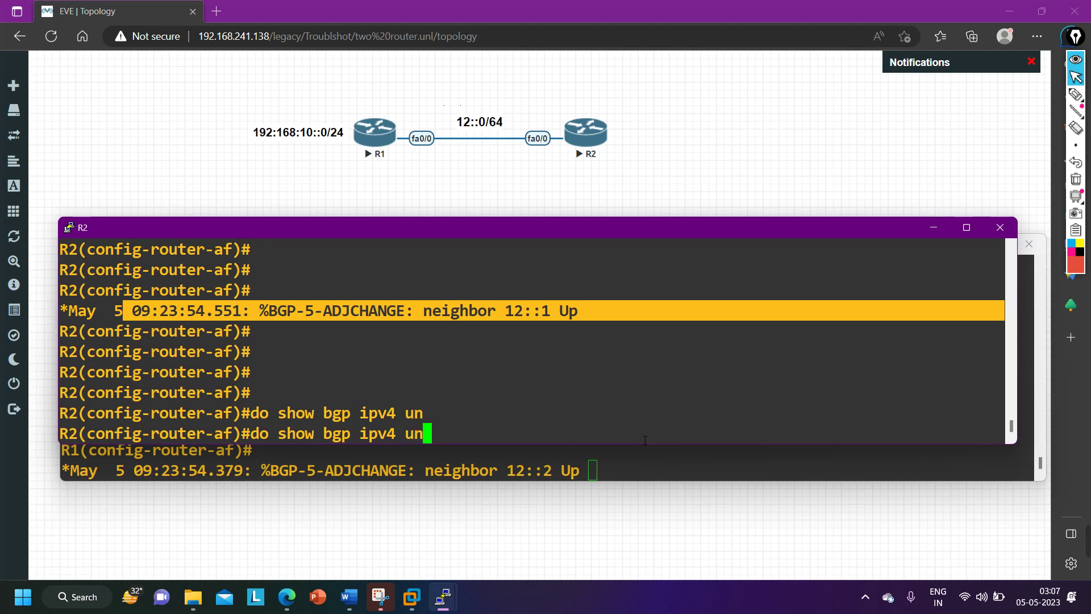
type("ica")
key("Tab")
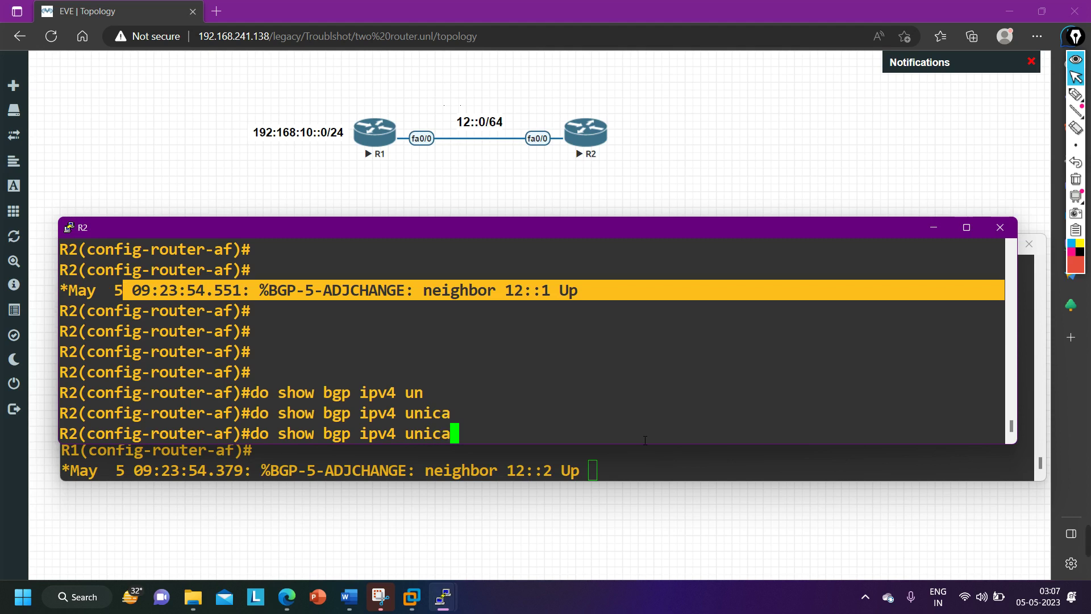
type("st summ")
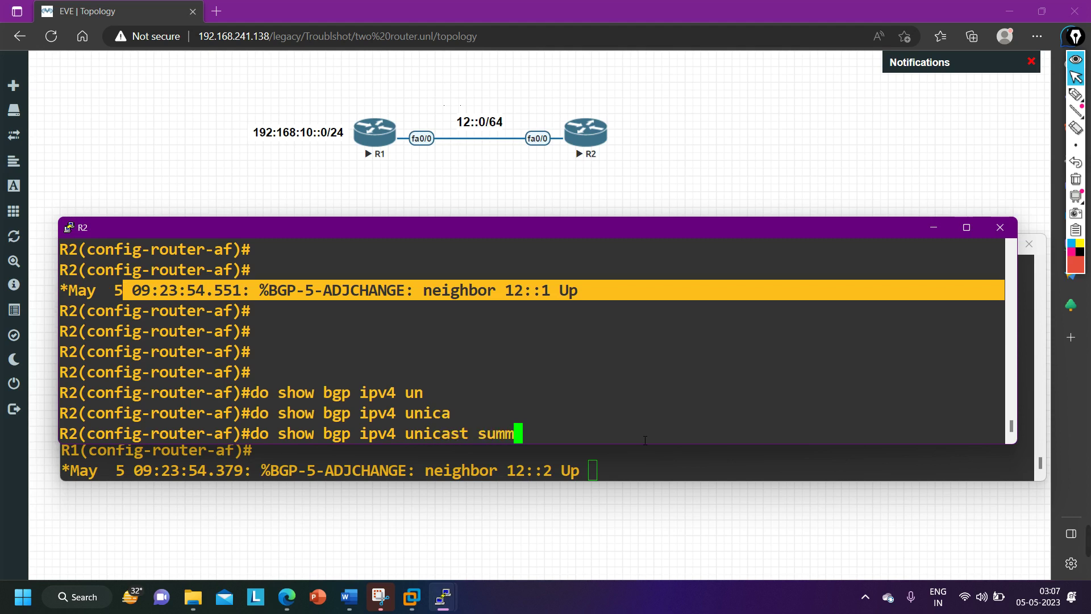
Step: Change ipv4 to ipv6 in the pending show command, run it on R2, and highlight neighbor 12::1's row in the summary
key("Left")
key("Left")
key("Left")
key("Left")
key("Left")
key("Left")
key("Left")
key("Left")
key("Left")
key("Left")
key("Left")
key("Left")
key("Left")
key("Left")
key("Right")
key("BackSpace")
key("BackSpace")
type("v6")
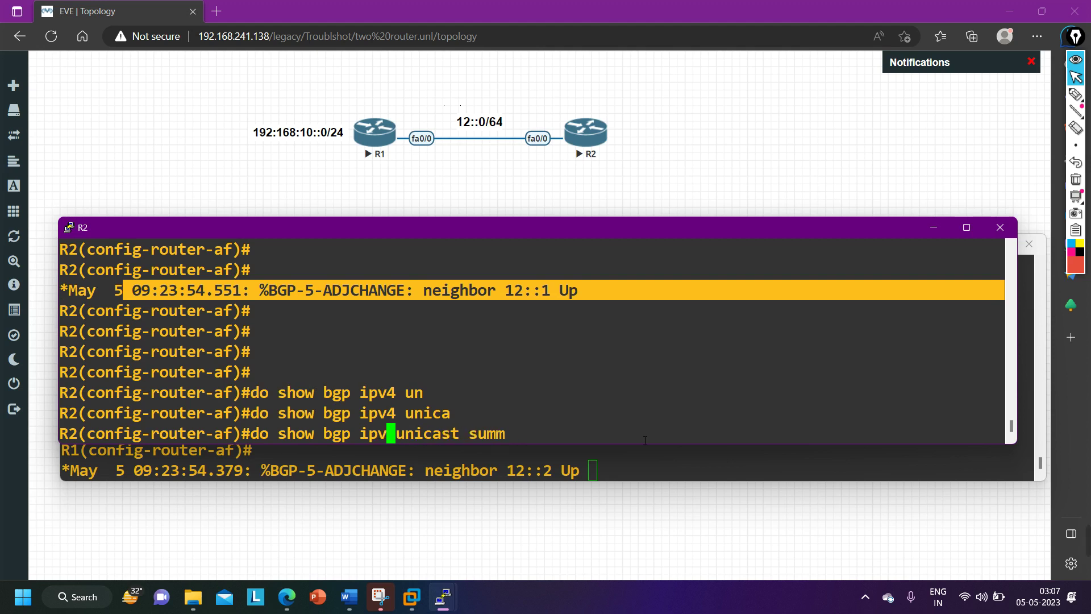
key("Return")
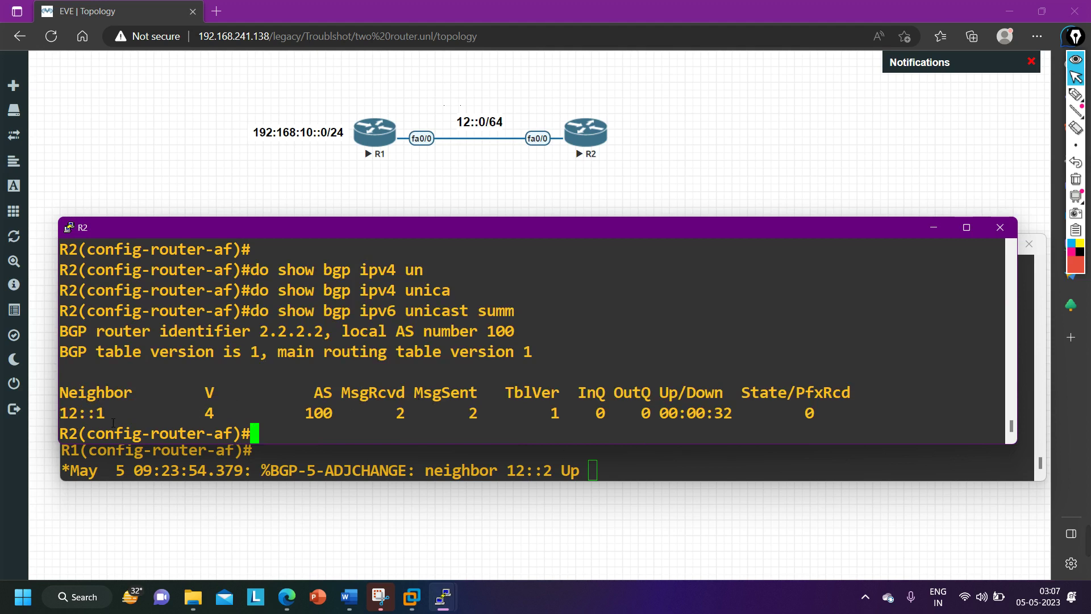
left_click_drag(116, 421, 77, 421)
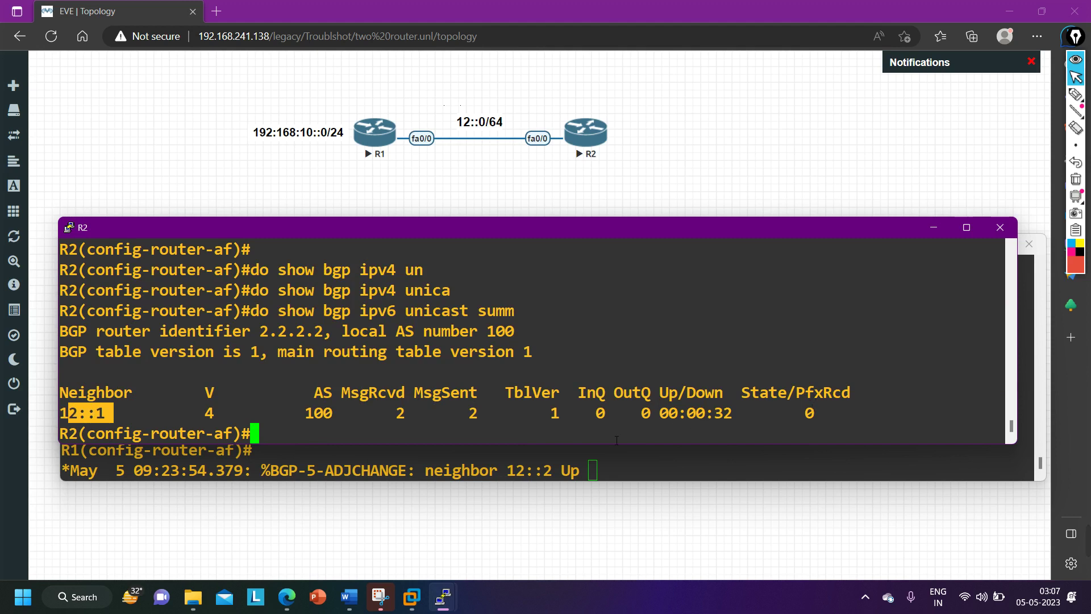
left_click_drag(60, 414, 938, 409)
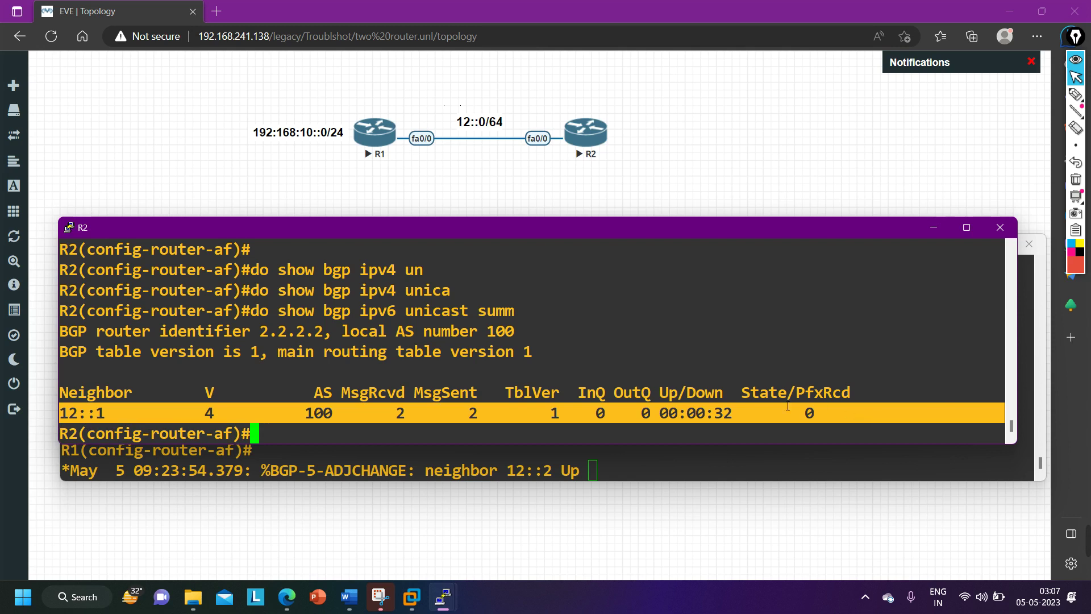
key("Return")
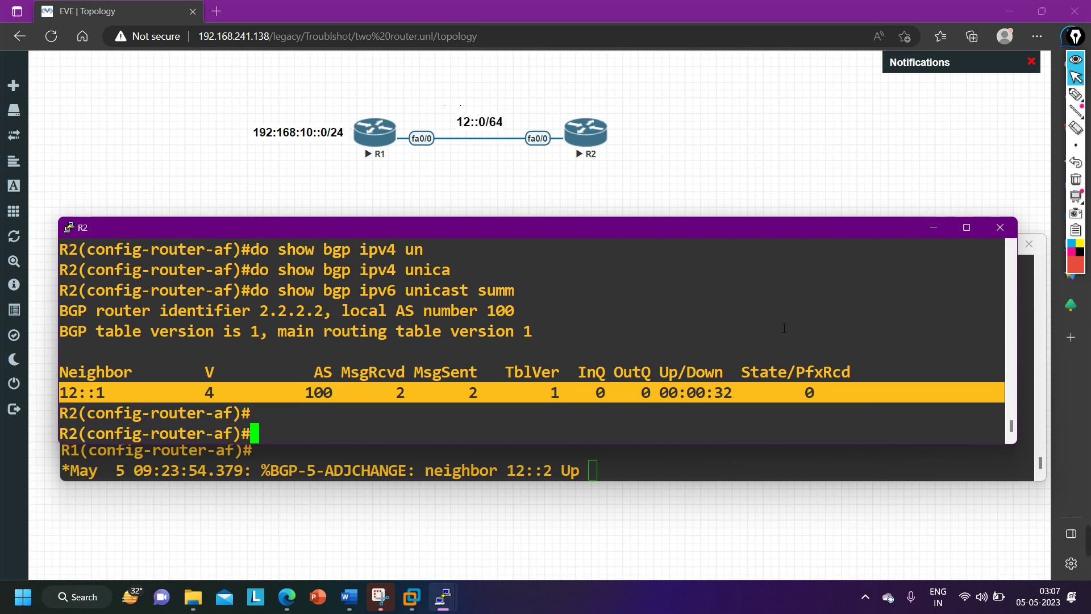
Step: Minimize R2's console and return to a fresh IPv6 address-family prompt on R1's console
left_click(934, 228)
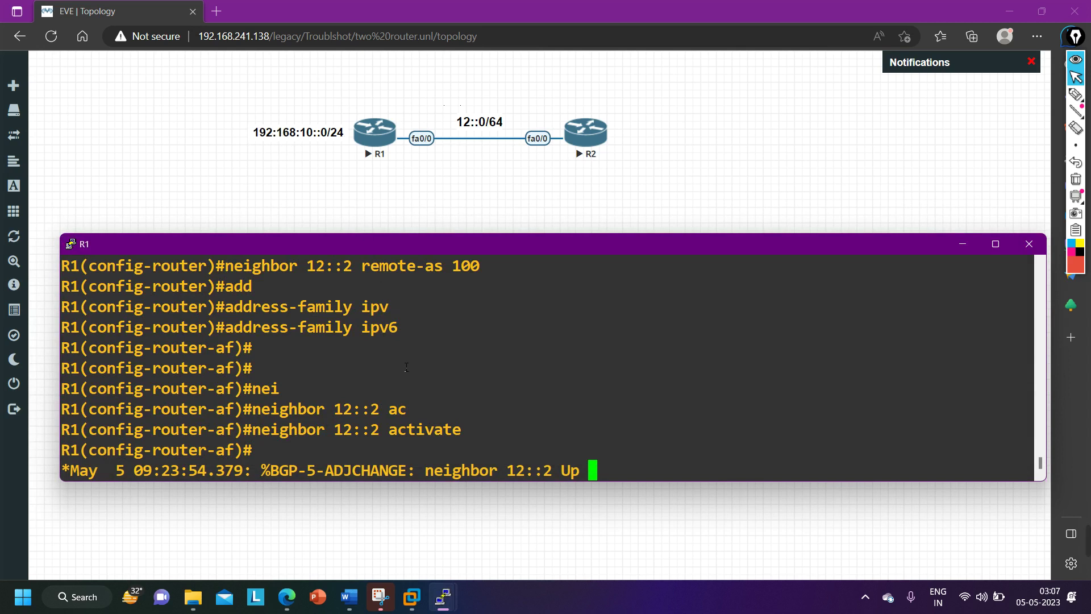
key("Return")
key("Return")
key("Return")
key("Return")
key("Return")
key("Return")
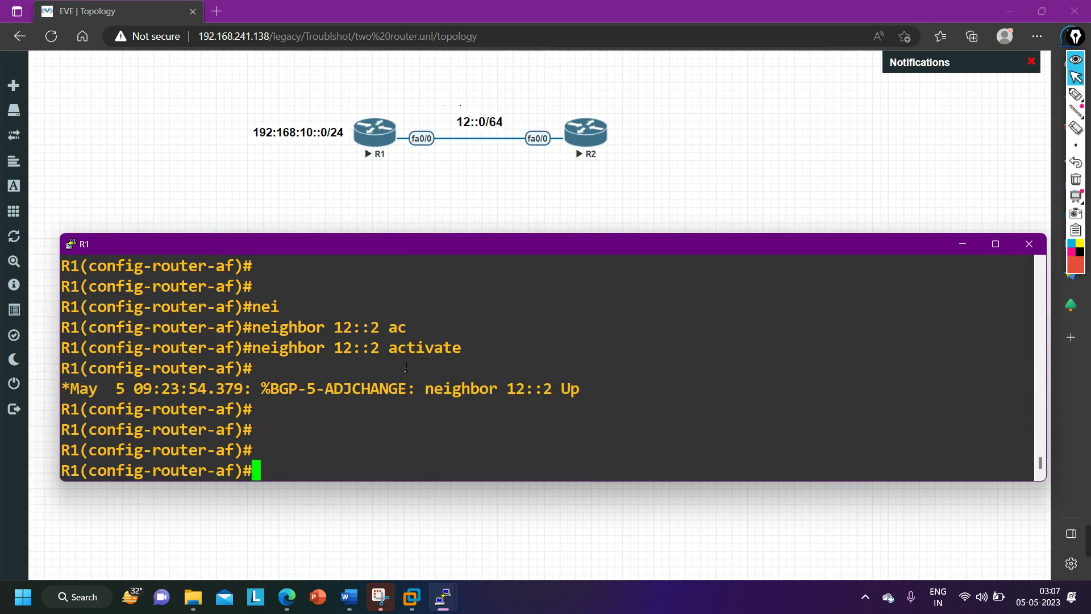
key("Return")
key("Return")
key("Return")
key("Return")
key("Return")
Step: Advertise network 192:168:10::0/64 under R1's IPv6 BGP address family
type("net")
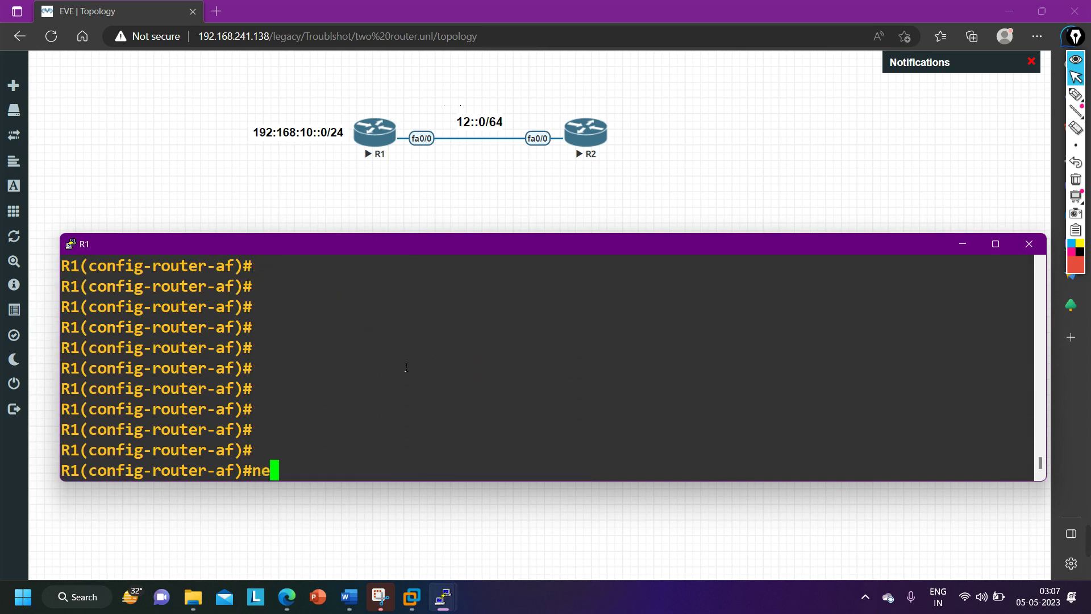
key("Tab")
type("192")
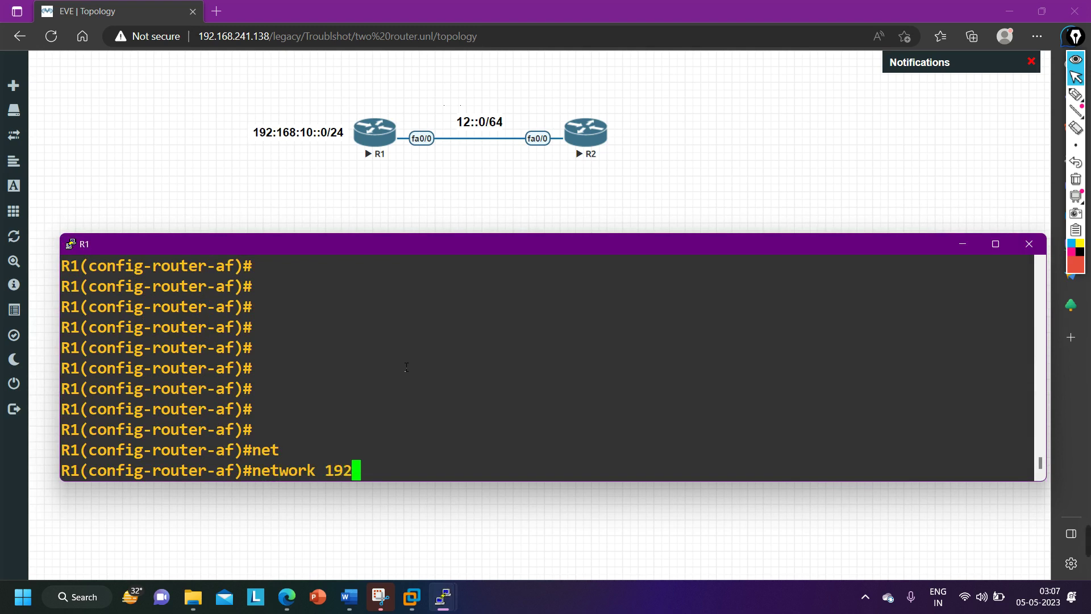
type(":1")
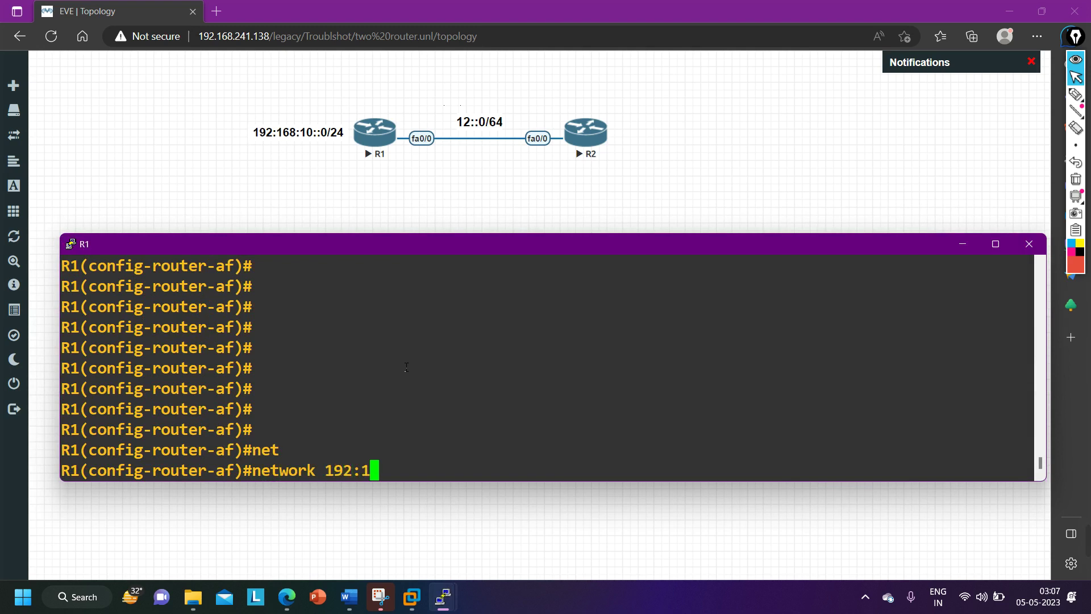
type("68:")
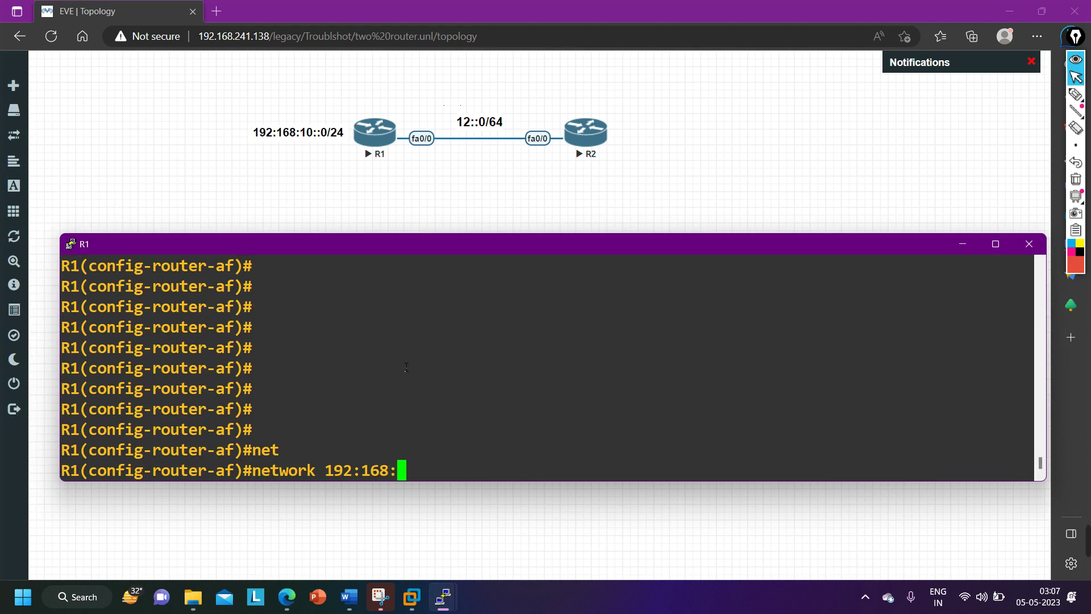
type("10")
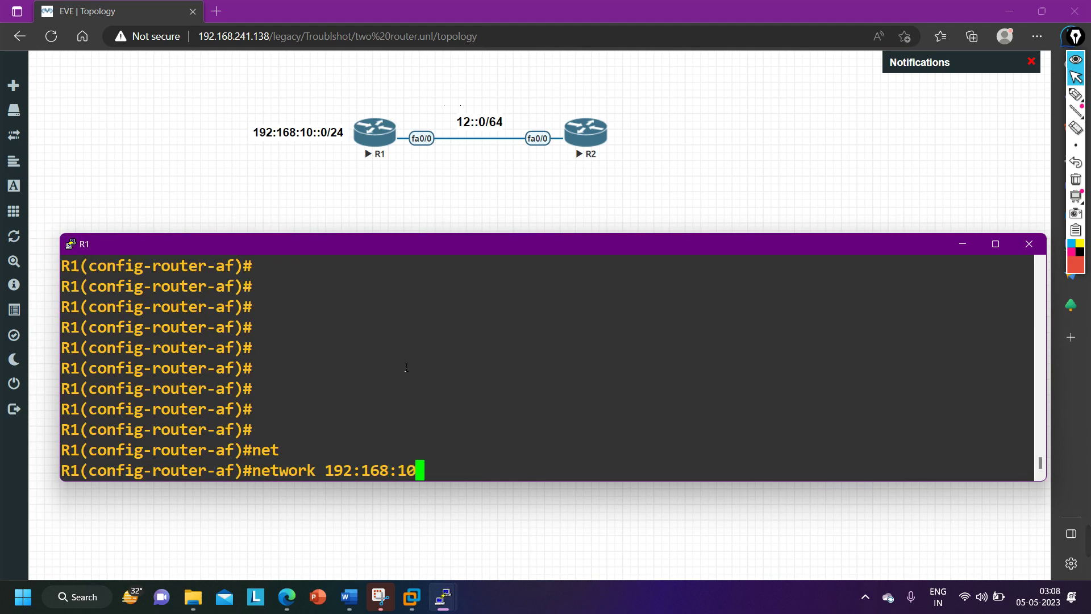
type("::0/64")
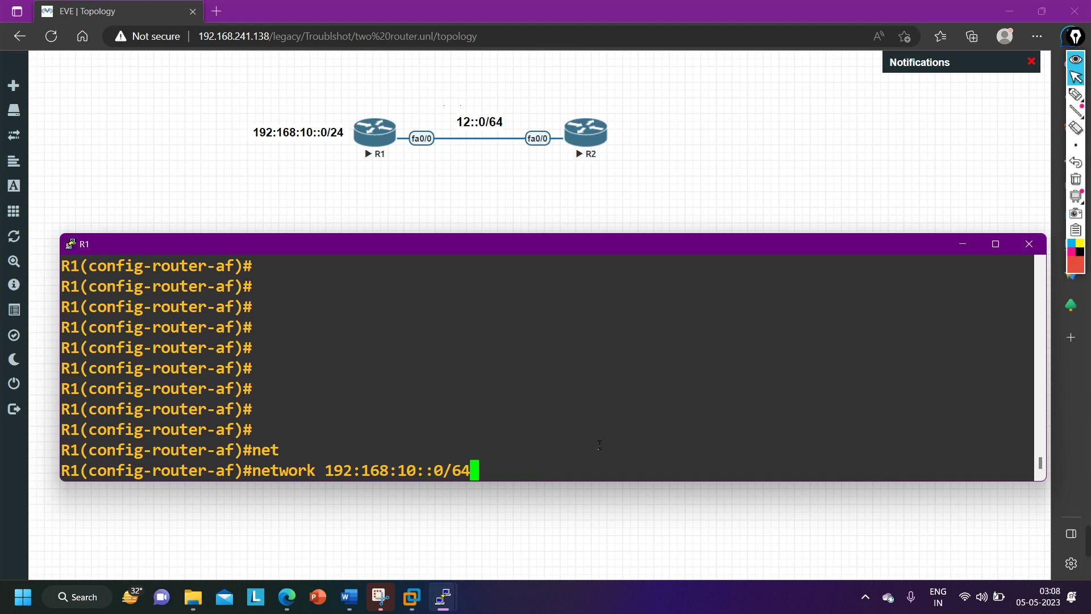
key("Return")
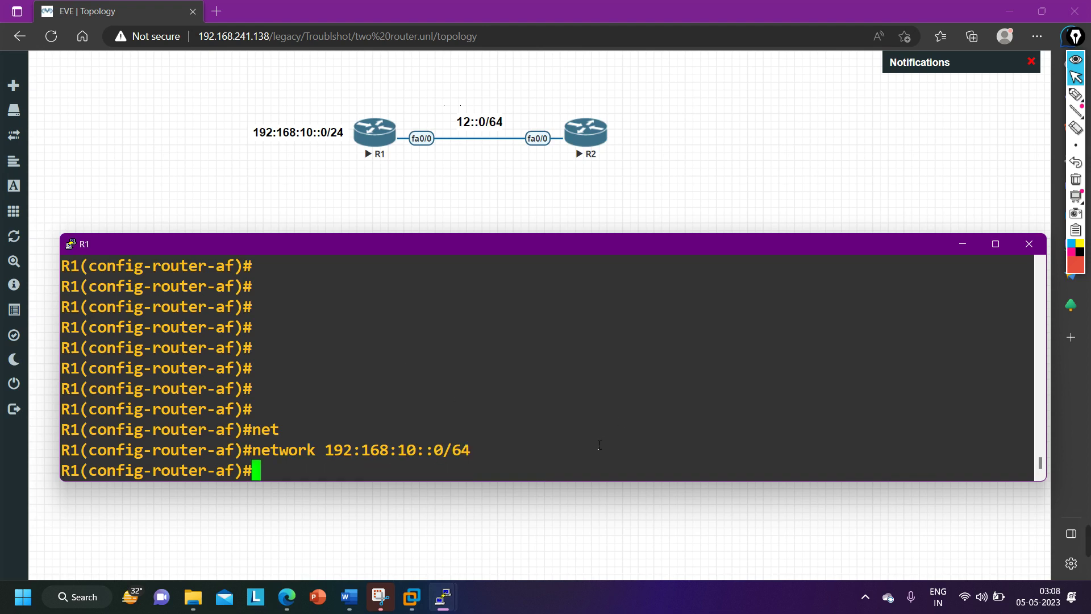
key("Return")
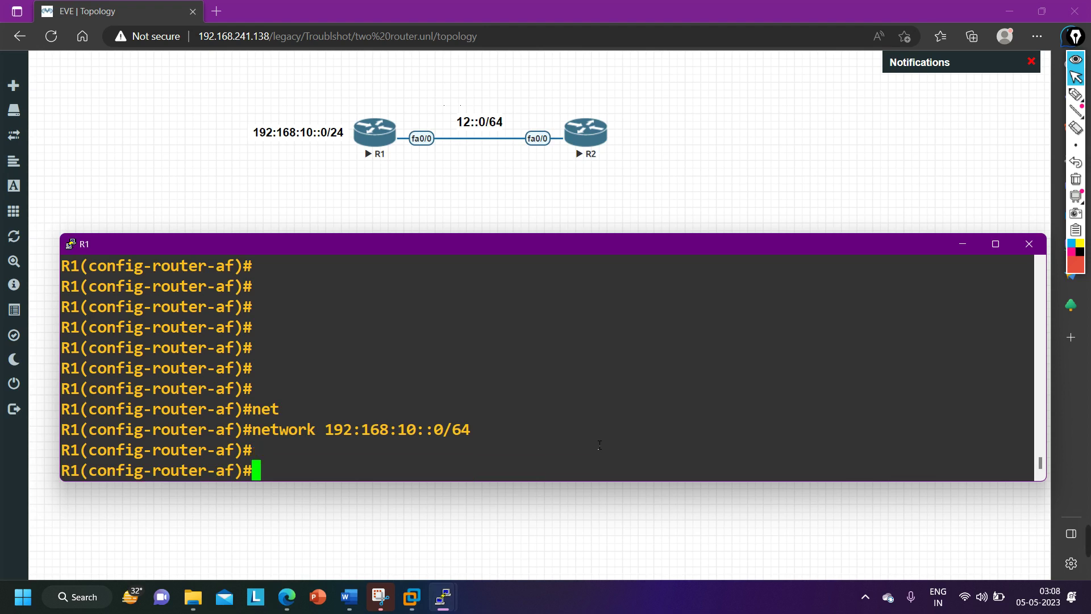
Step: Leave R1's configuration mode for the privileged EXEC prompt and clear the visible console area with blank prompts
key("ctrl+z")
key("Return")
key("Return")
key("Return")
key("Return")
key("Return")
key("Return")
key("Return")
key("Return")
key("Return")
key("Return")
key("Return")
key("Return")
key("Return")
key("Return")
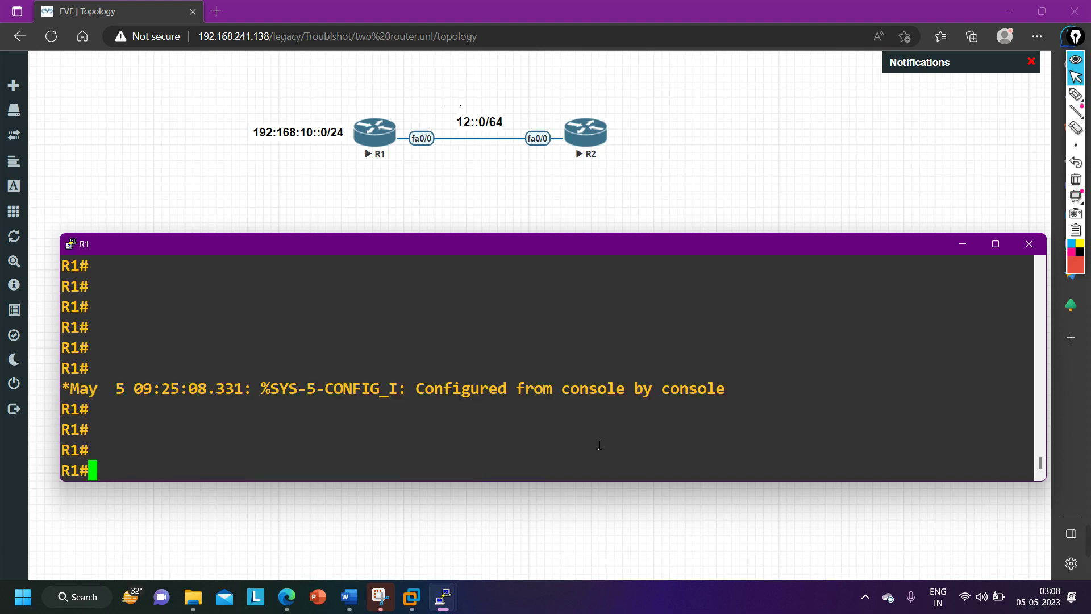
key("Return")
key("Return")
key("Return")
key("Return")
key("Return")
key("Return")
key("Return")
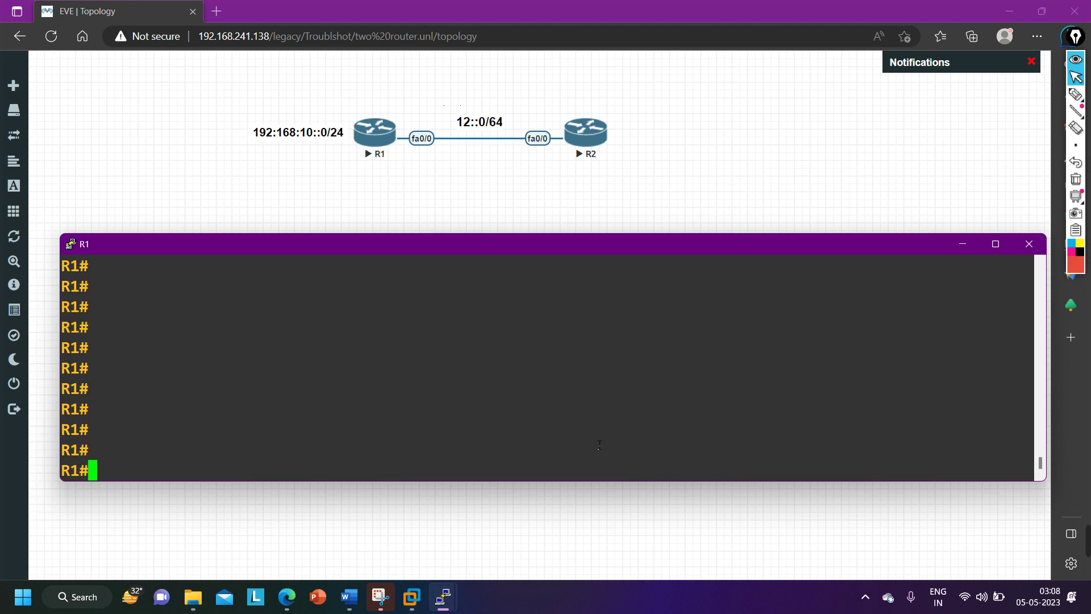
Step: Run "show bgp ipv6 unicast summary" on R1 and highlight neighbor 12::2's row
type("sho")
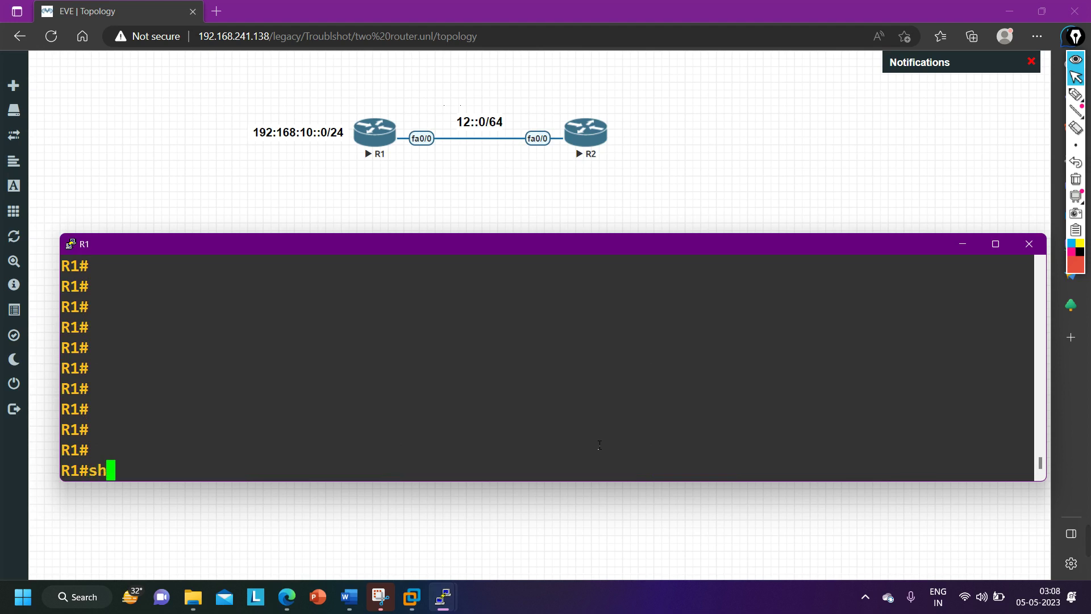
key("Tab")
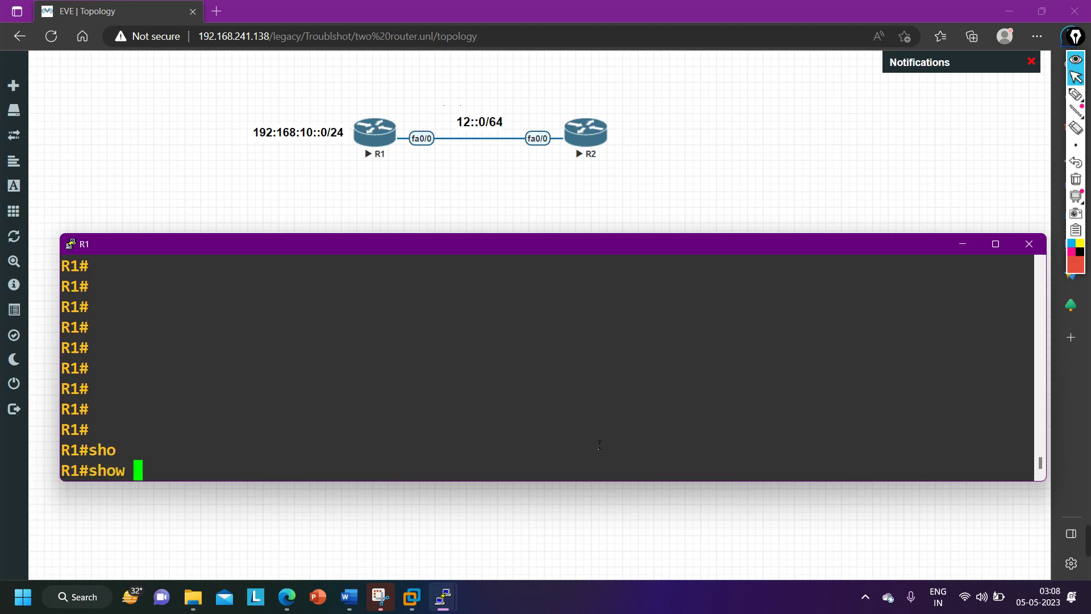
type("bgp ipv")
key("Tab")
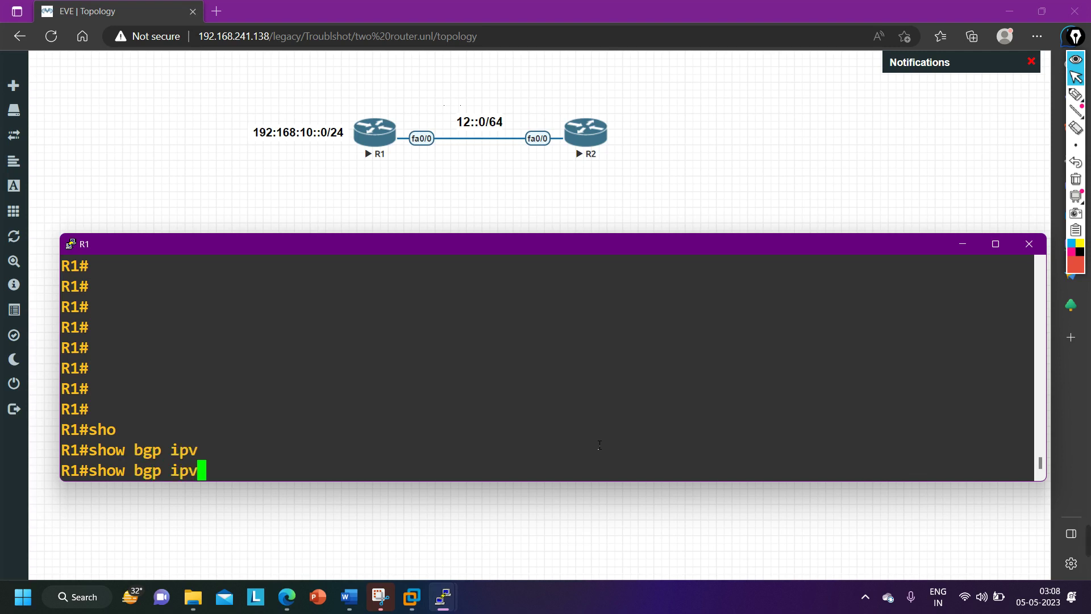
type("6 un")
key("Tab")
type("su")
key("Tab")
key("Return")
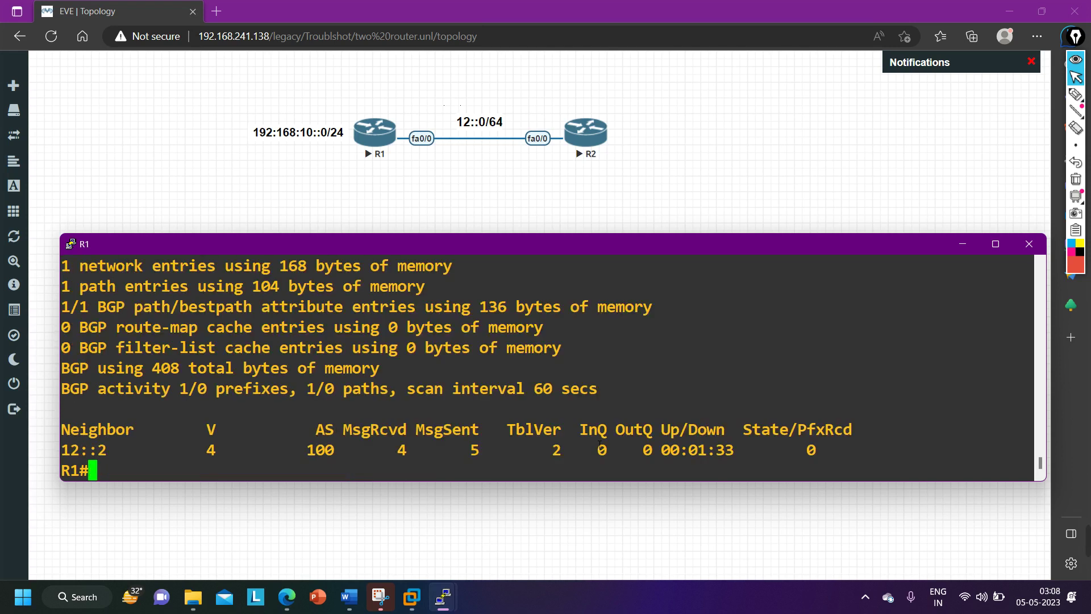
left_click_drag(63, 450, 998, 449)
Step: Clear R1's visible console area with blank prompts and run "show bgp ipv6 unicast" to list its BGP table
key("Return")
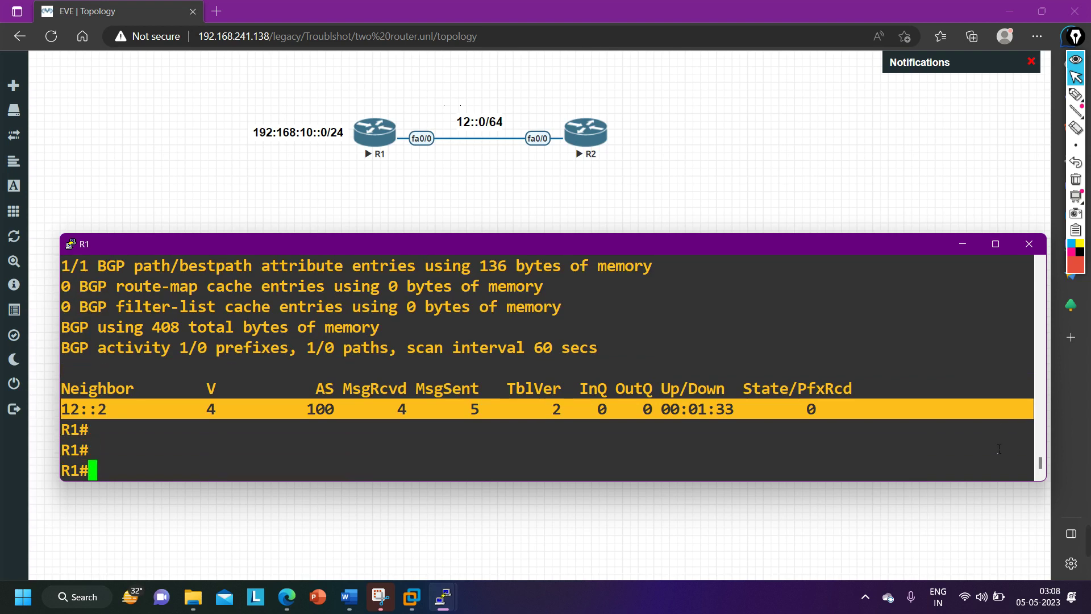
key("Return")
key("Return")
key("Return")
key("Return")
key("Return")
key("Return")
key("Return")
key("Return")
key("Return")
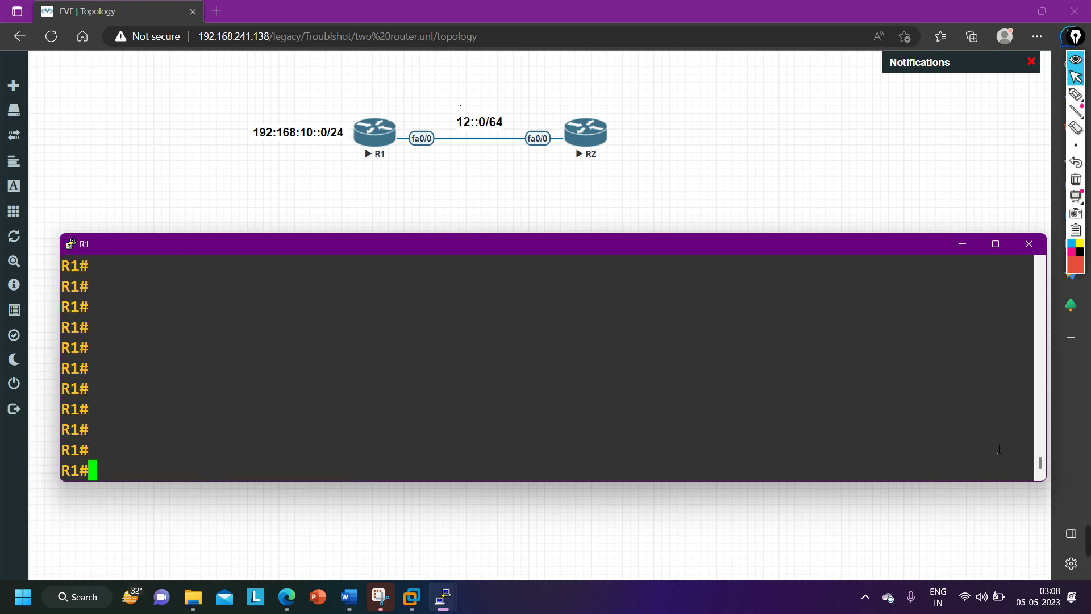
type("sh")
key("Tab")
type("bg")
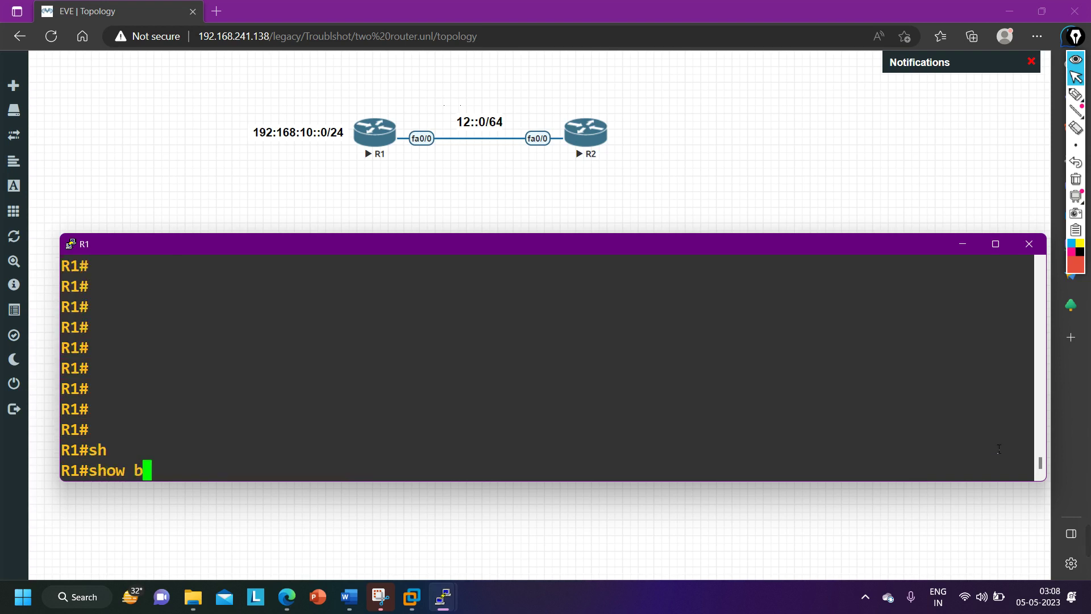
key("Tab")
type("ip")
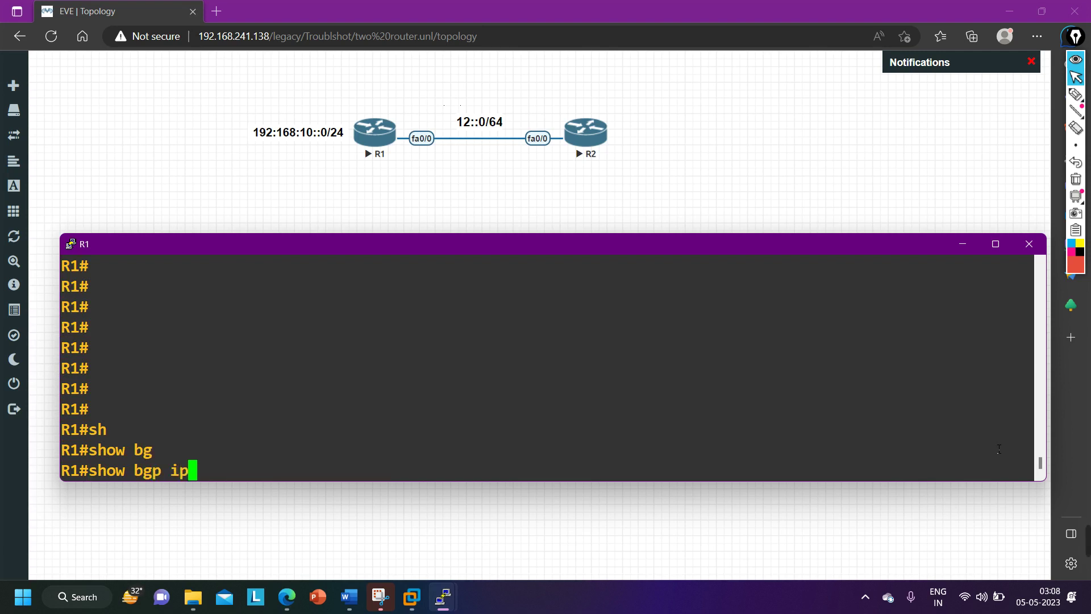
type("v")
key("Tab")
type("6 un")
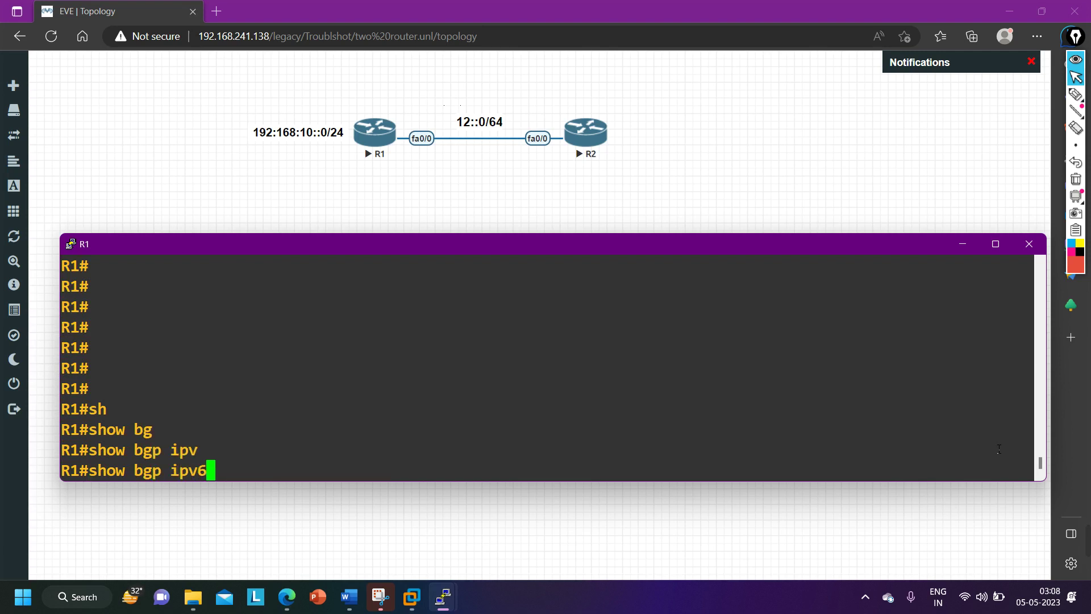
key("Tab")
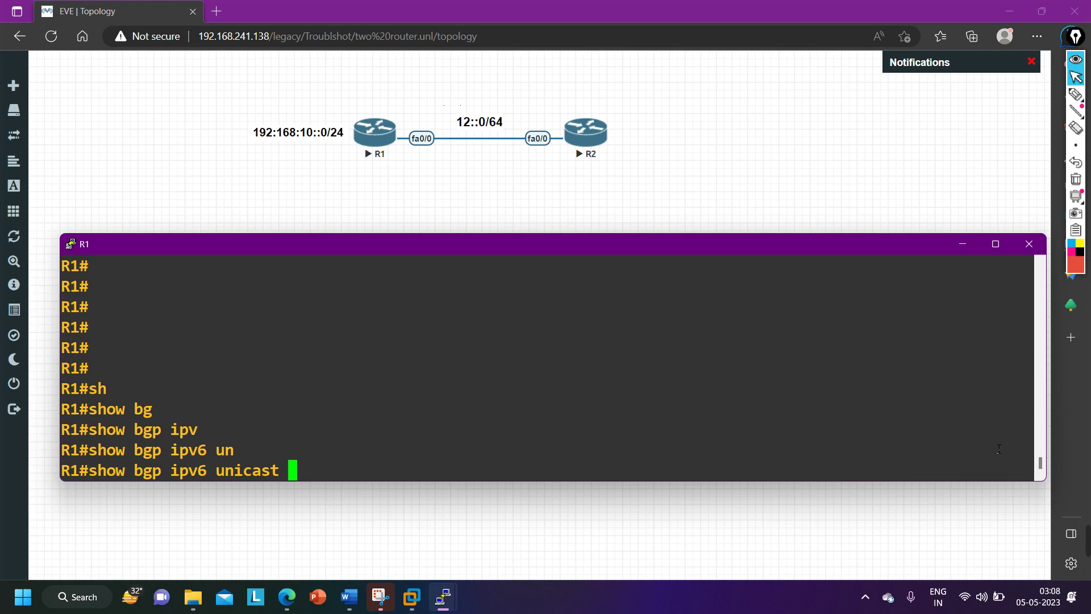
key("Return")
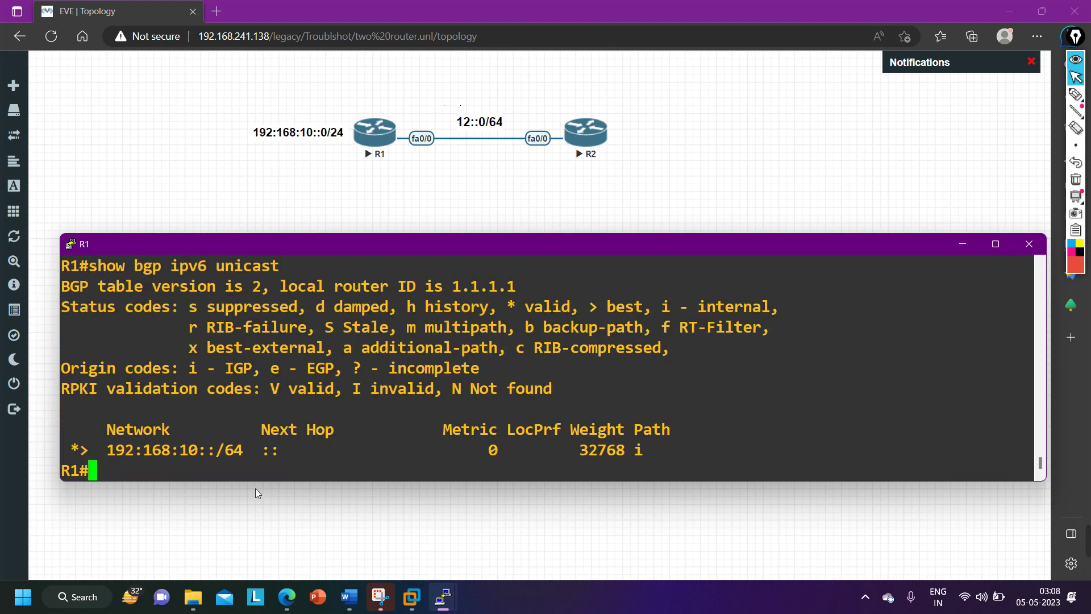
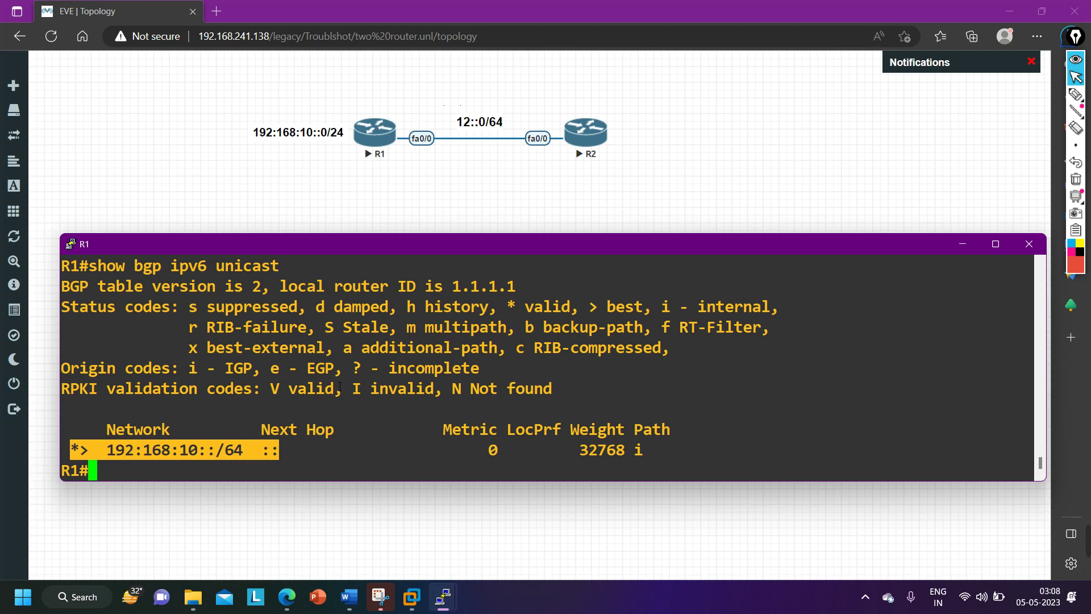
Step: Switch to R2's console and leave its address-family configuration mode for a fresh privileged EXEC prompt
mouse_move(448, 597)
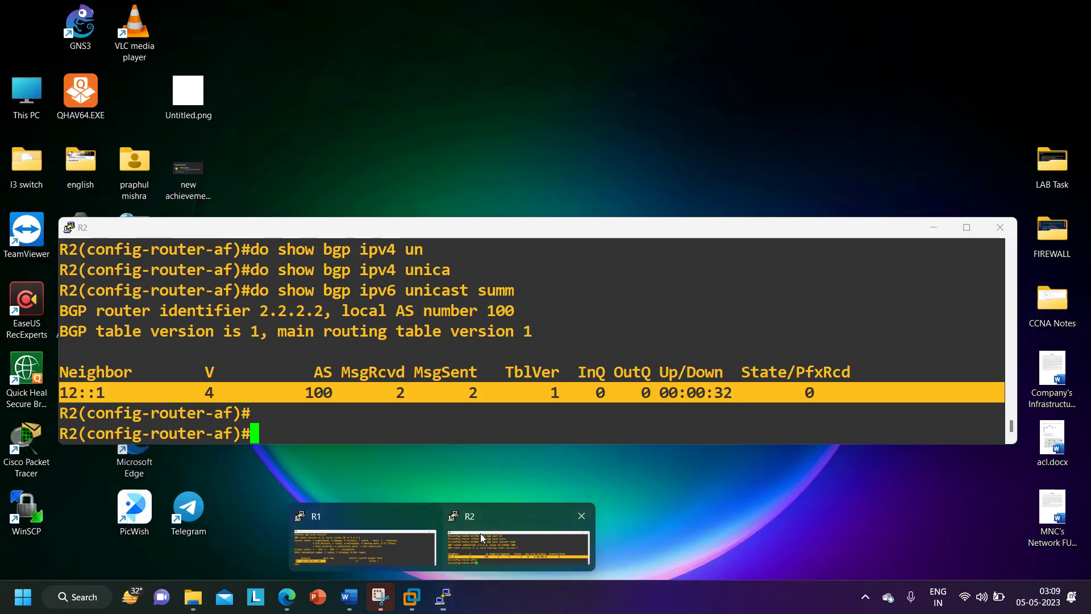
left_click(479, 533)
key("Return")
key("Return")
key("Return")
key("Return")
key("Return")
key("Return")
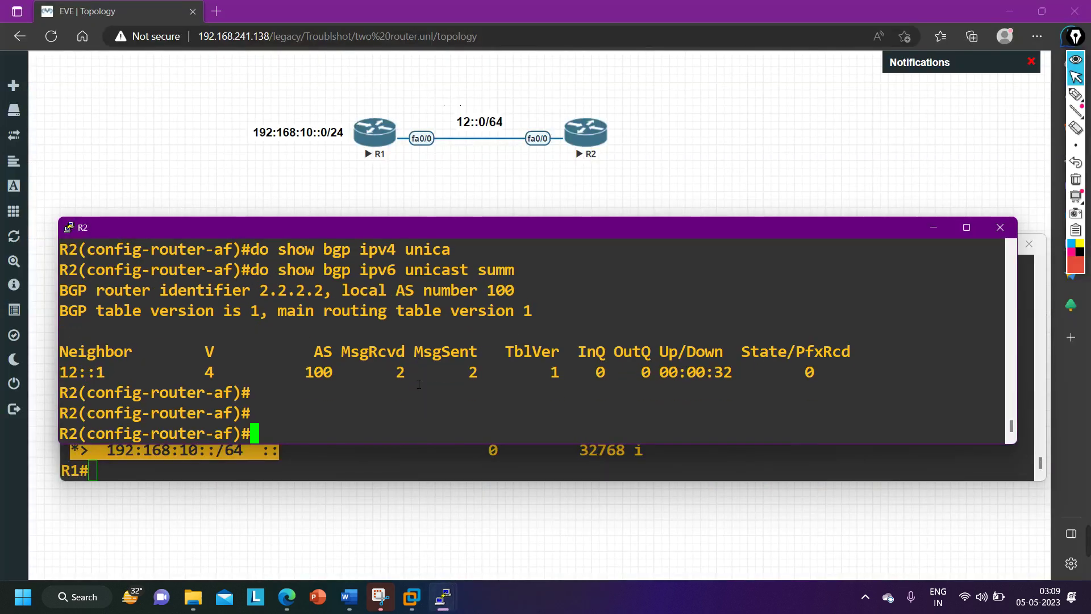
key("ctrl+z")
key("Return")
key("Return")
key("Return")
key("Return")
key("Return")
key("Return")
key("Return")
key("Return")
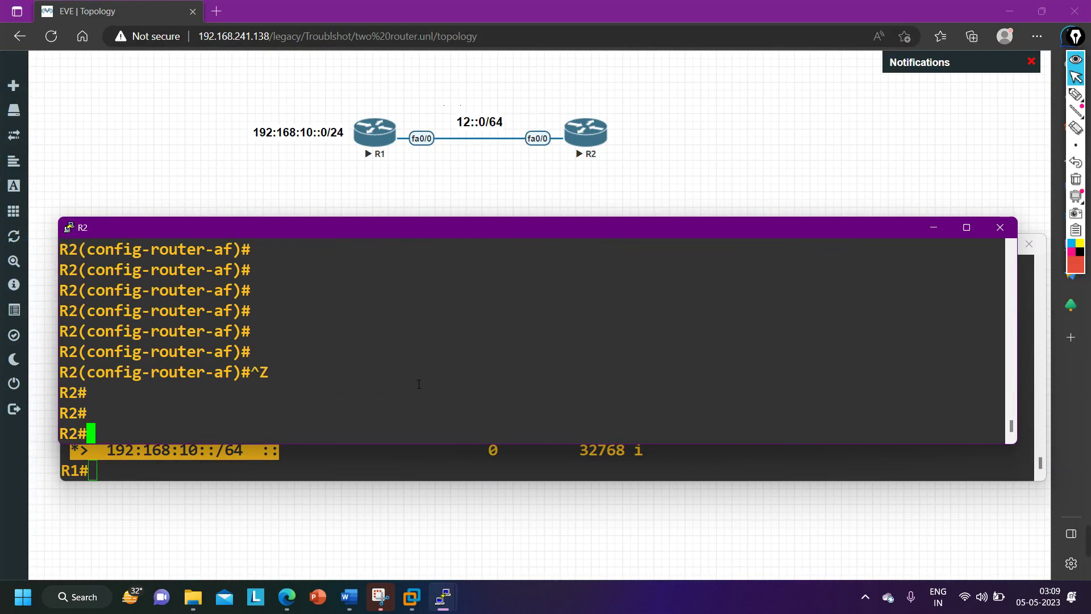
Step: Display R2's IPv6 BGP table with "show bgp ipv6 unicast"
type("sh")
key("Tab")
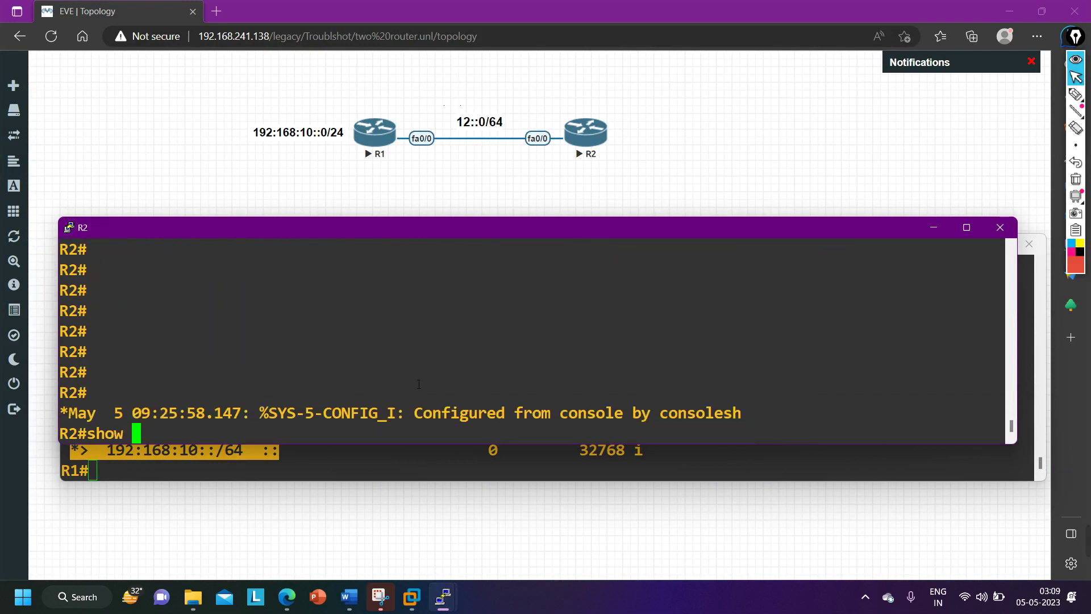
type("bg")
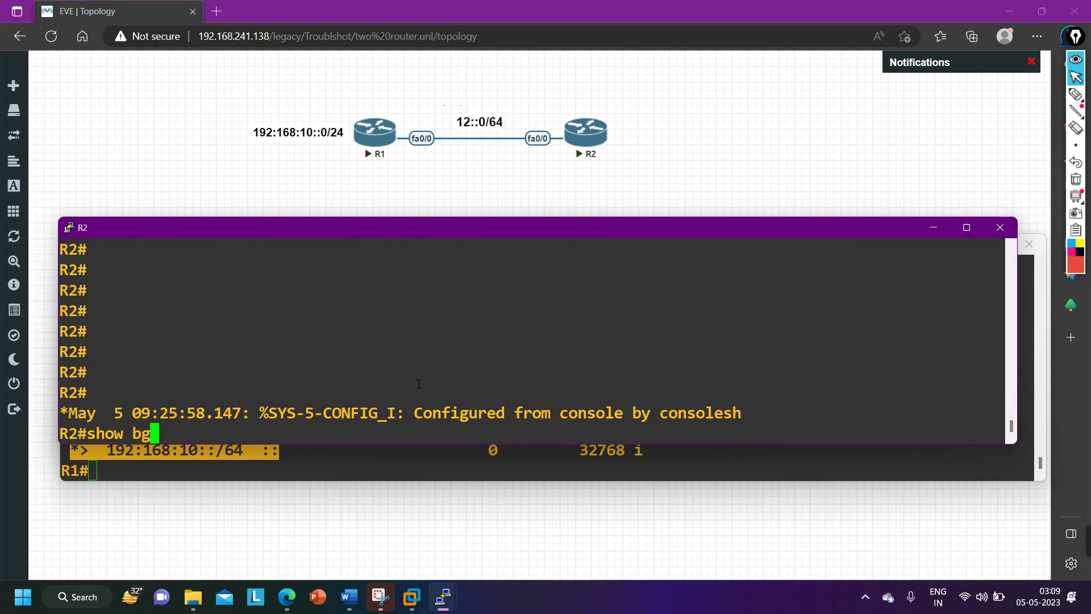
type("p ipv")
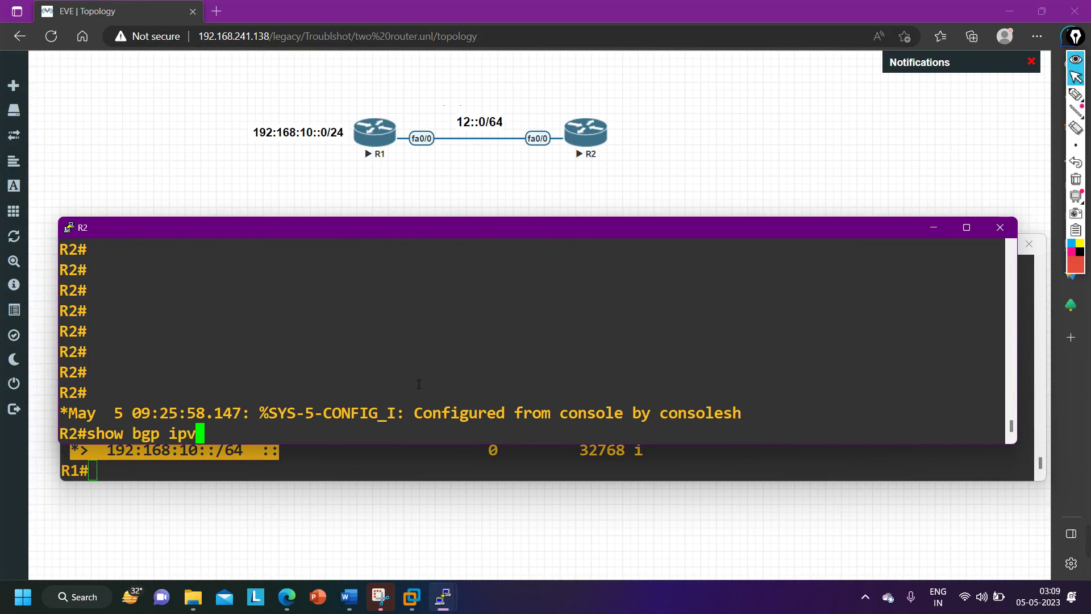
key("Tab")
type("6 un")
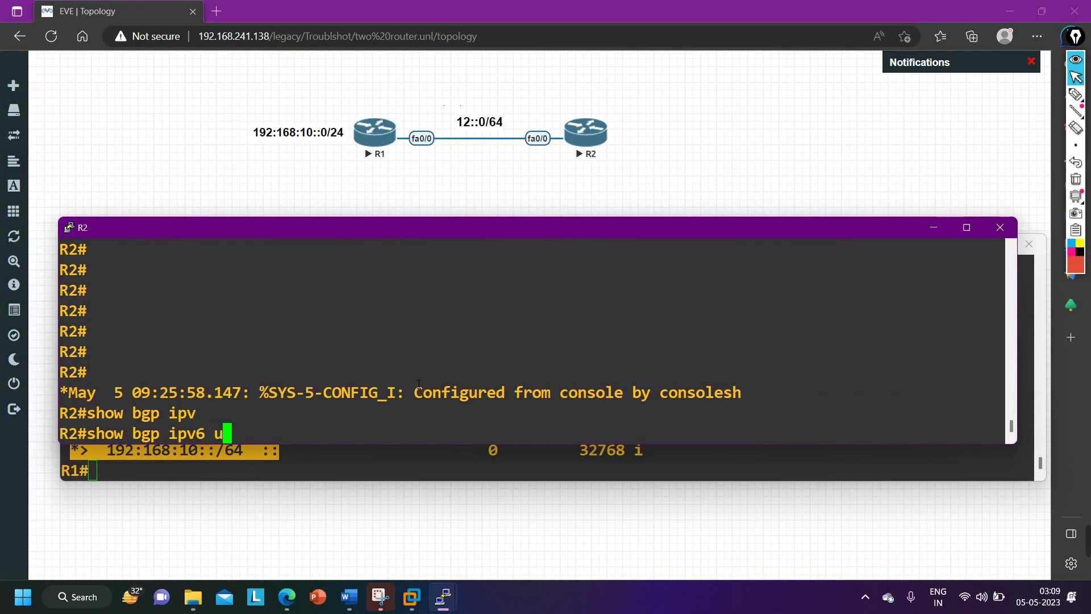
key("Tab")
key("Return")
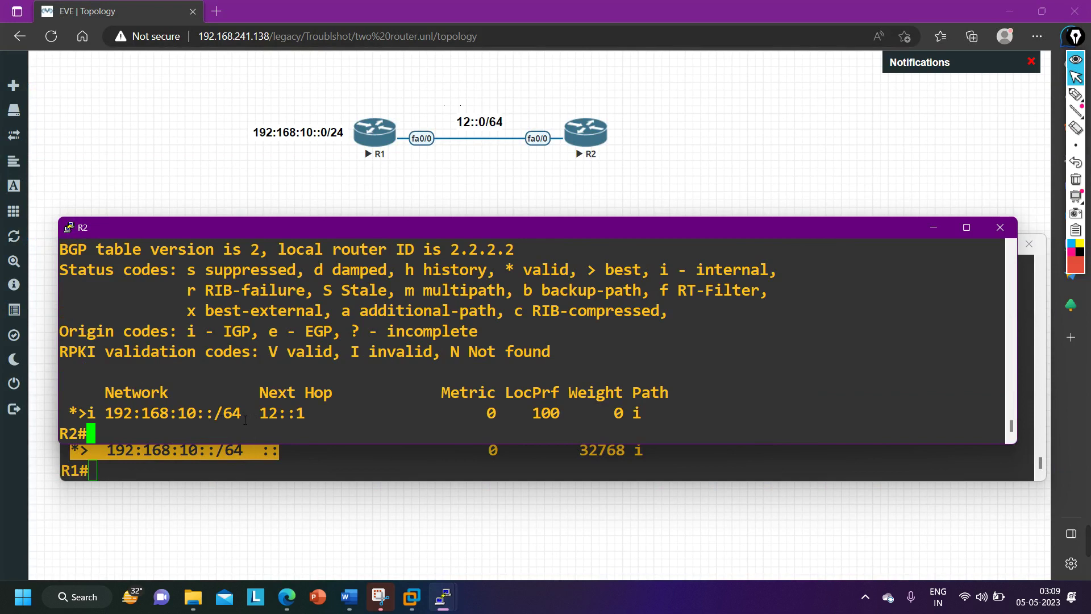
Step: Highlight the network, next hop and path attributes of the 192:168:10::/64 entry in R2's BGP table for inspection
left_click_drag(249, 413, 105, 414)
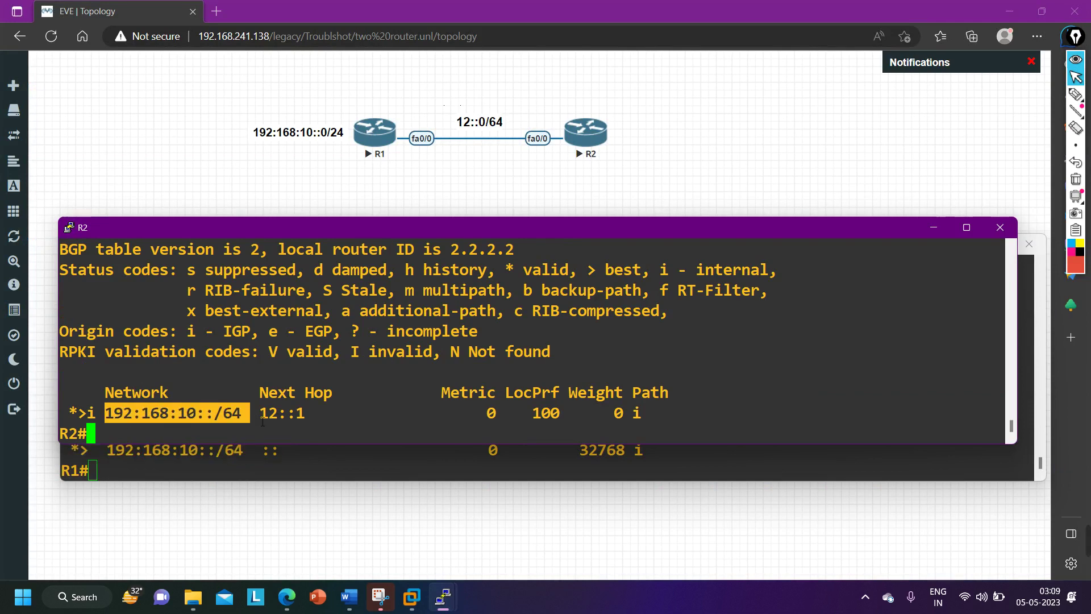
left_click_drag(251, 414, 309, 421)
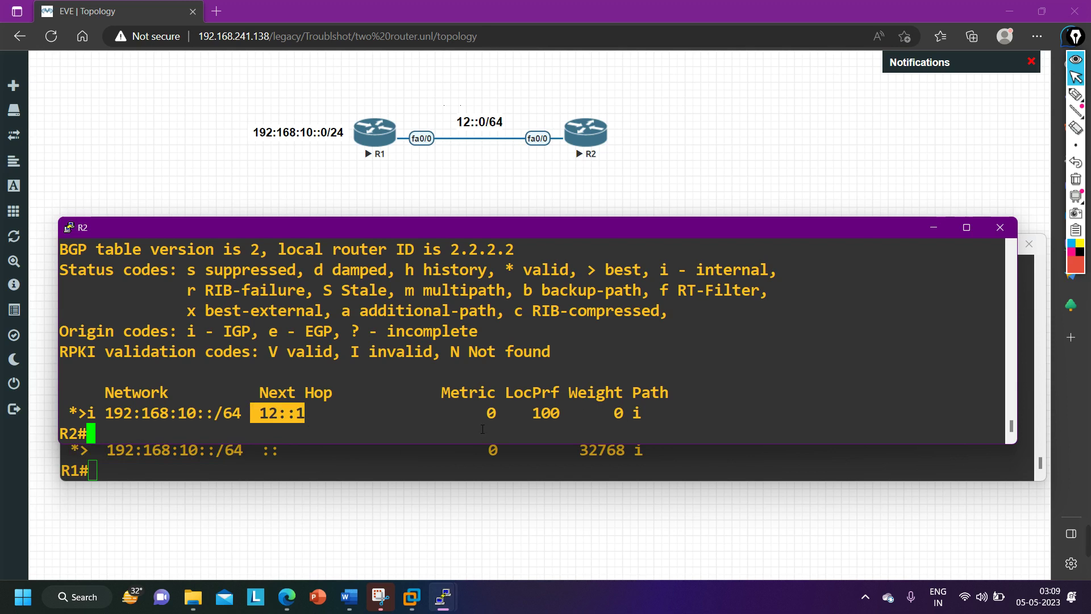
left_click_drag(482, 417, 757, 422)
double_click(263, 369)
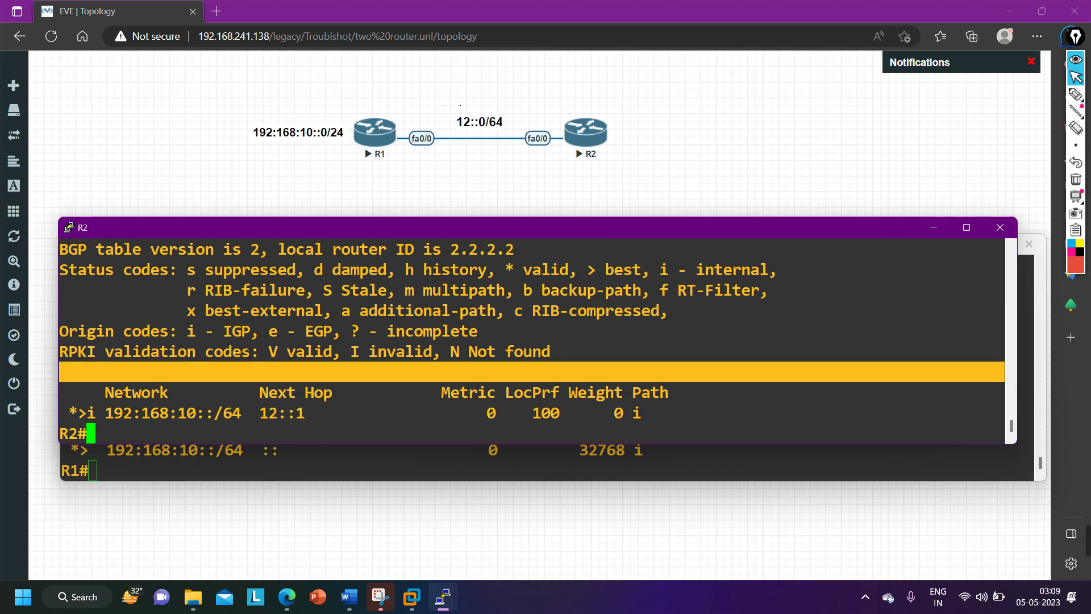
key("Return")
key("Return")
mouse_move(33, 521)
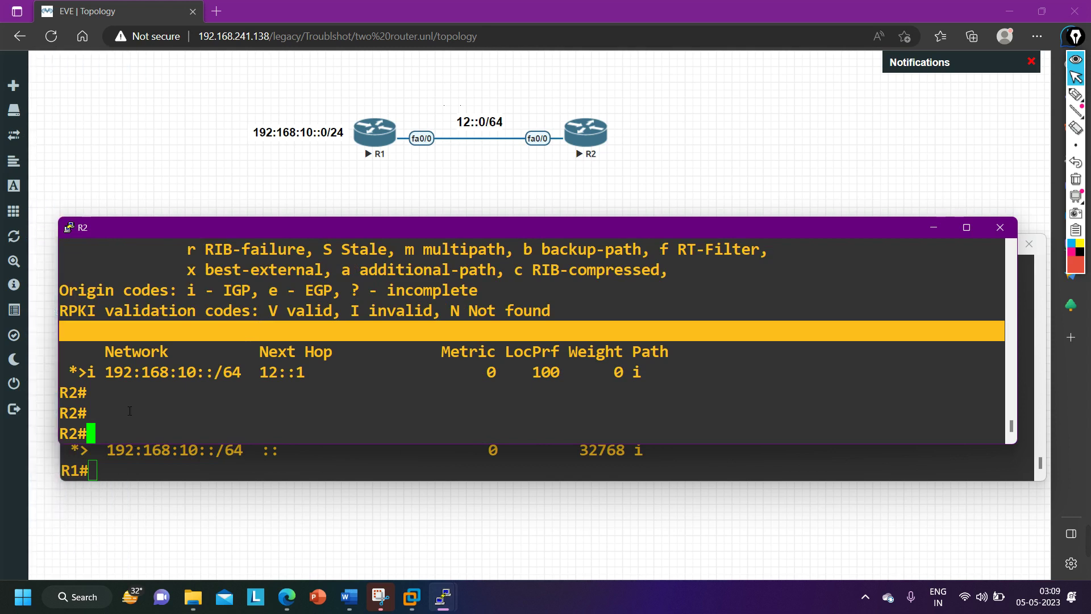
left_click_drag(292, 380, 67, 376)
left_click(174, 391)
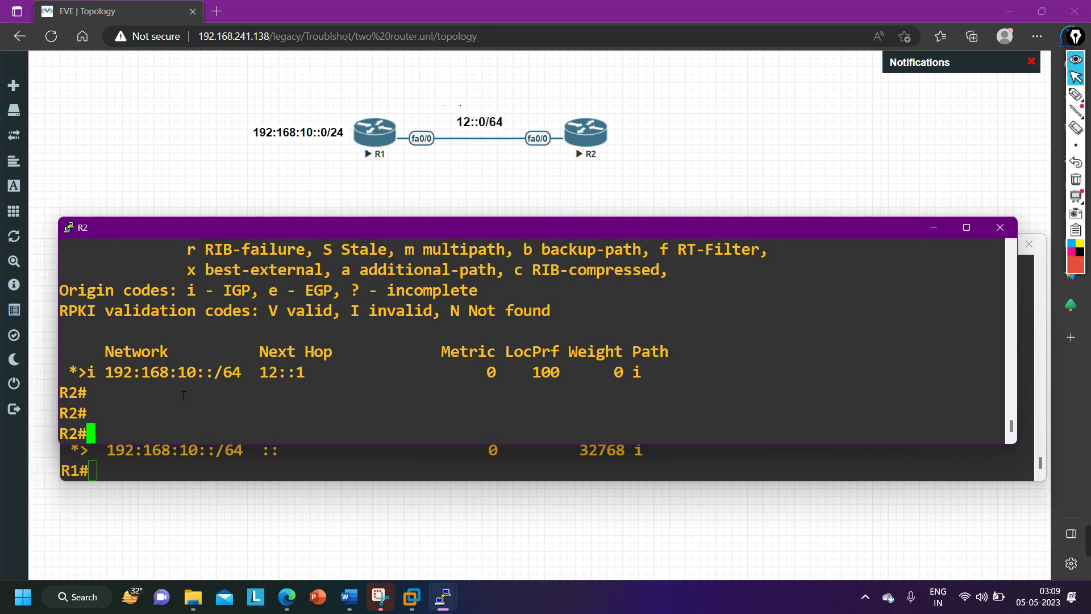
Step: Run "show ip route bgp" on R2 to check its IPv4 routing table for BGP routes
key("Return")
type("sh")
key("Tab")
type("ip ")
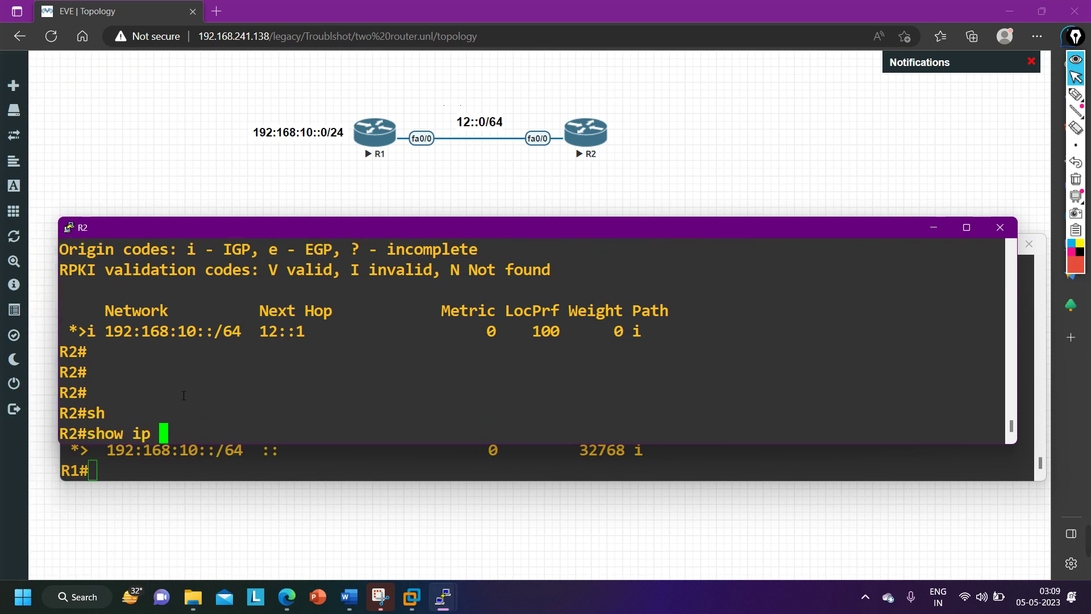
type("ro")
key("Tab")
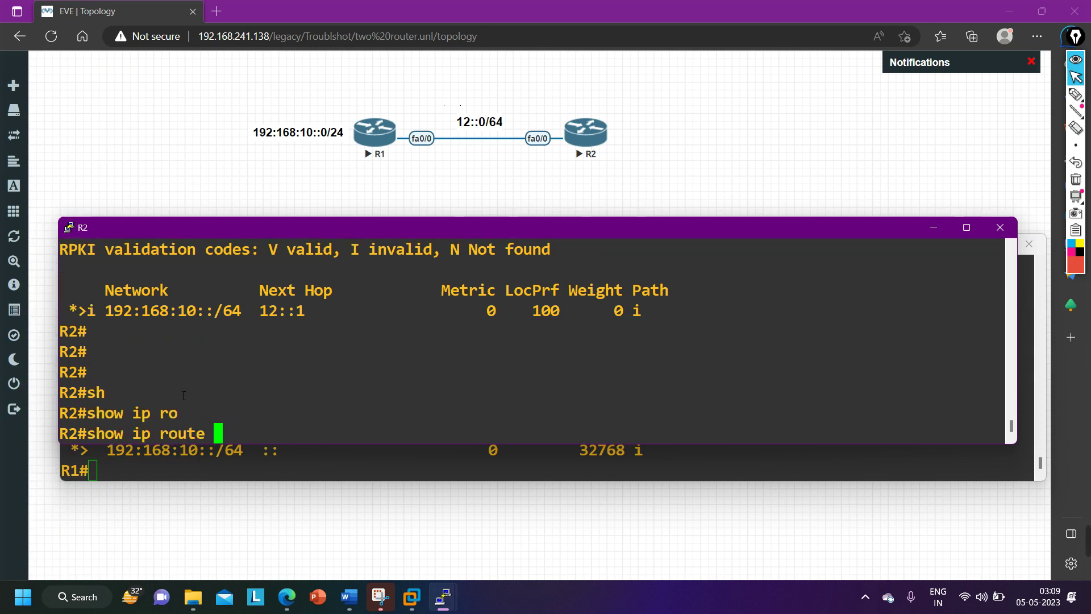
type("bg")
key("Tab")
key("Return")
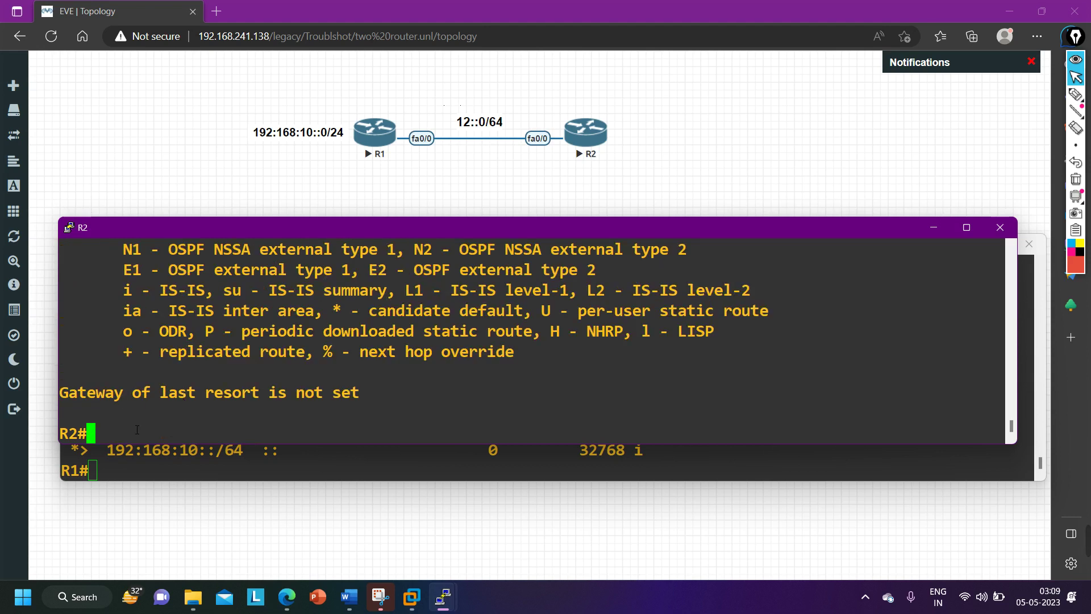
Step: Rerun the route command on R2 as "show ipv6 route bgp" and highlight the 192:168:10::/64 route and its next hop
key("Up")
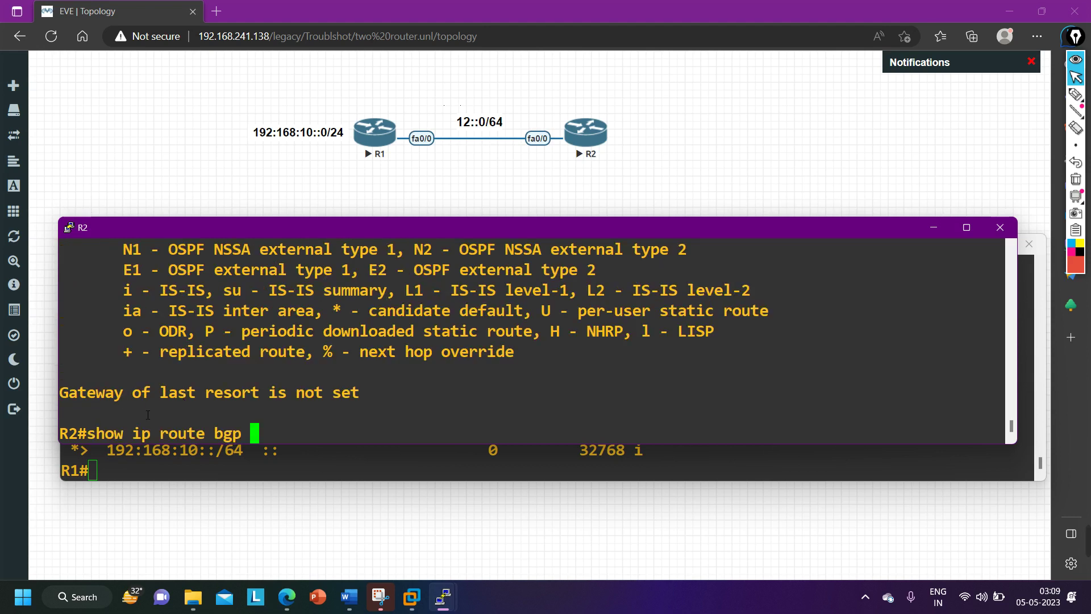
key("Left")
key("Left")
key("Left")
key("Left")
key("Left")
key("Left")
key("Left")
key("Left")
key("Left")
key("Left")
type("v6")
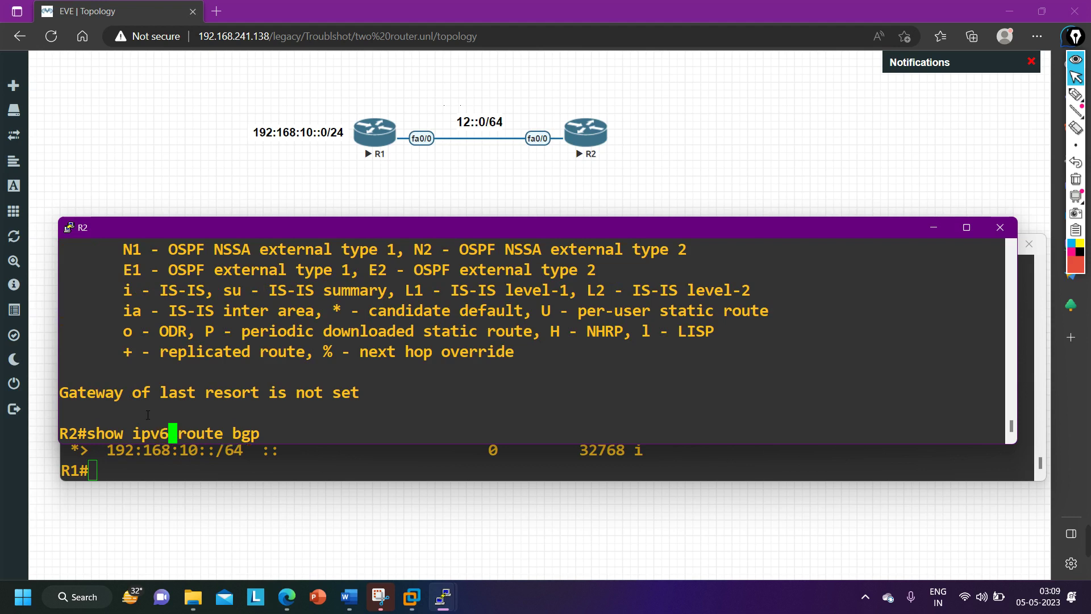
key("Return")
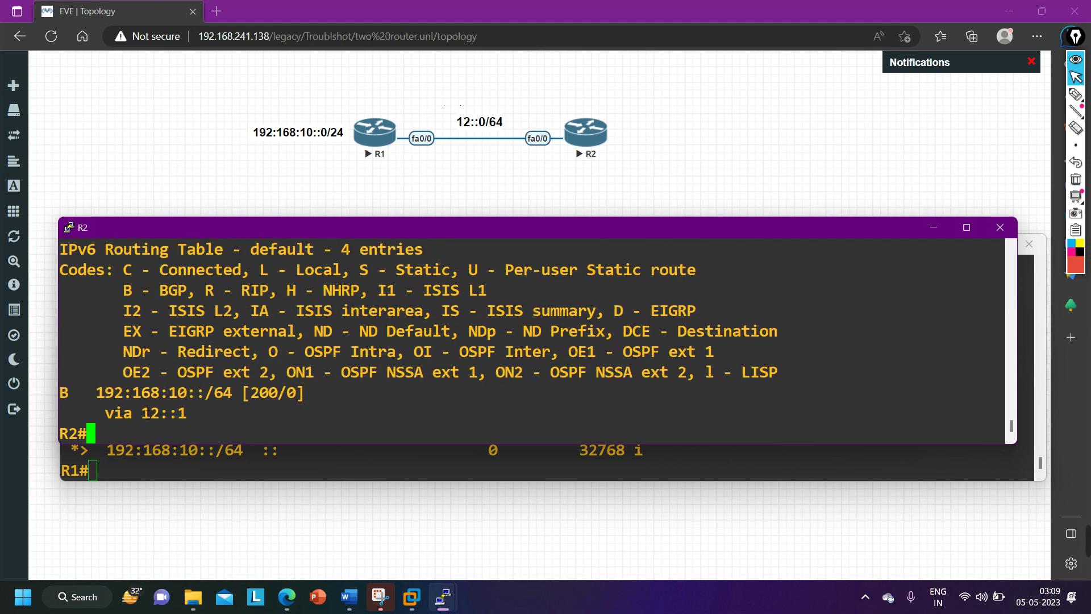
left_click_drag(68, 401, 391, 394)
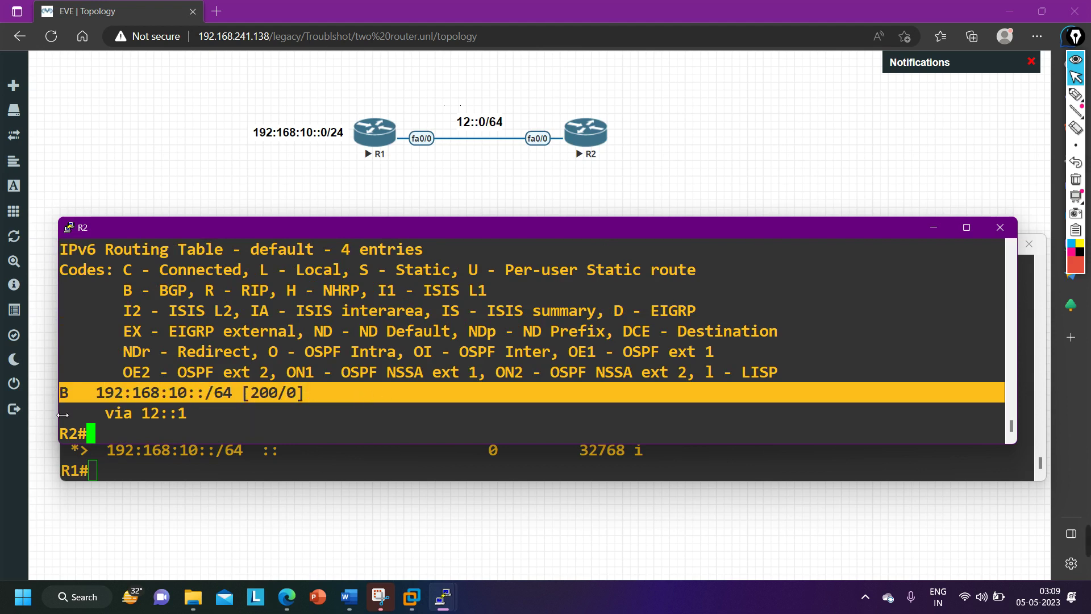
left_click_drag(77, 413, 215, 415)
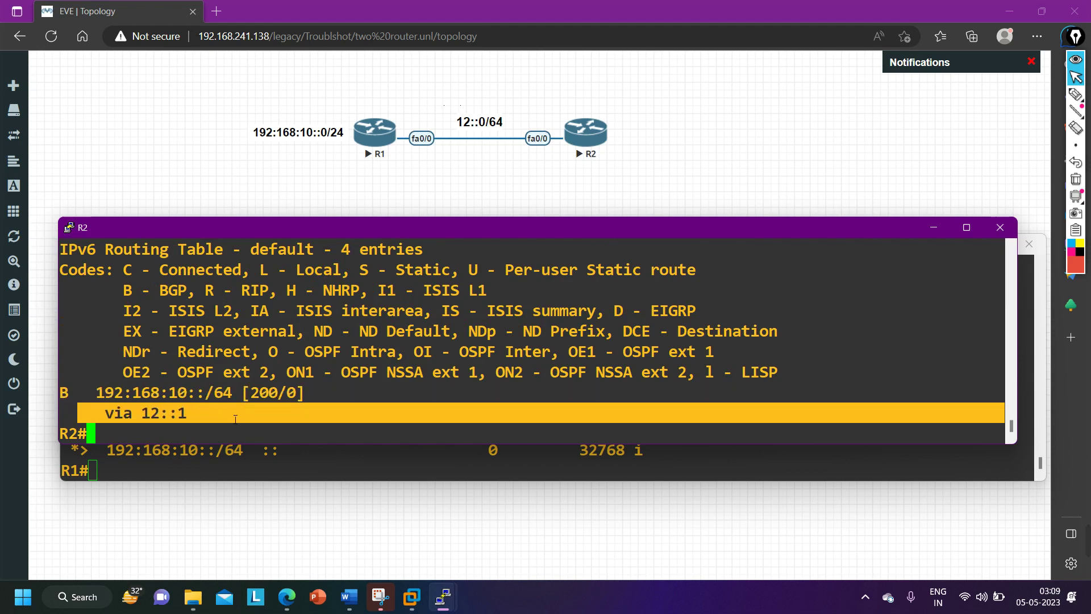
Step: Ping 192:168:10::1 from R2 to test reachability of R1's advertised network
type("\\")
key("Return")
key("Return")
key("Return")
key("Return")
key("Return")
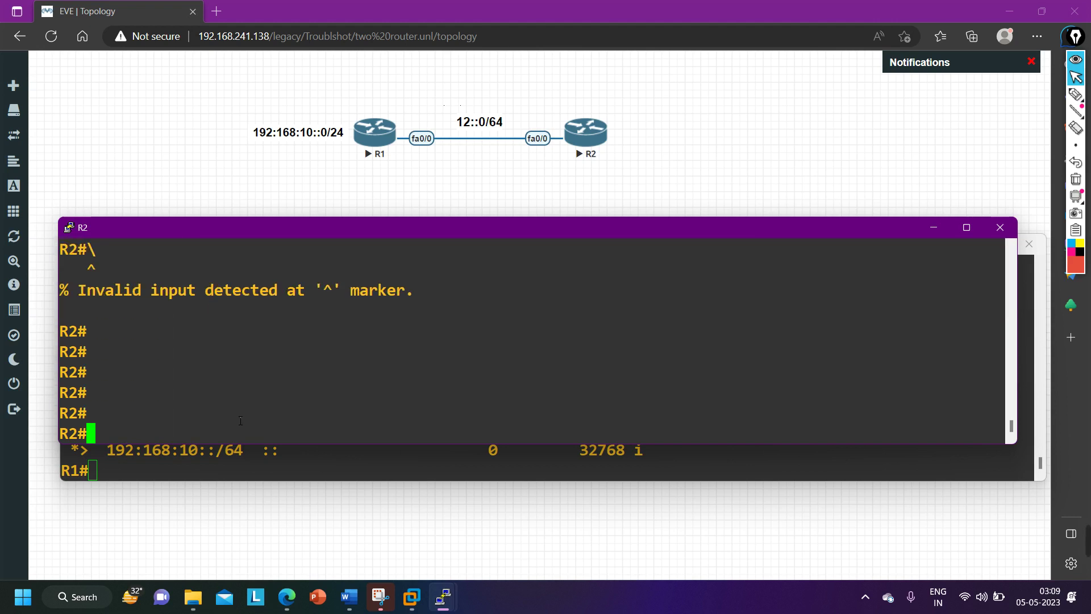
type("ping 1")
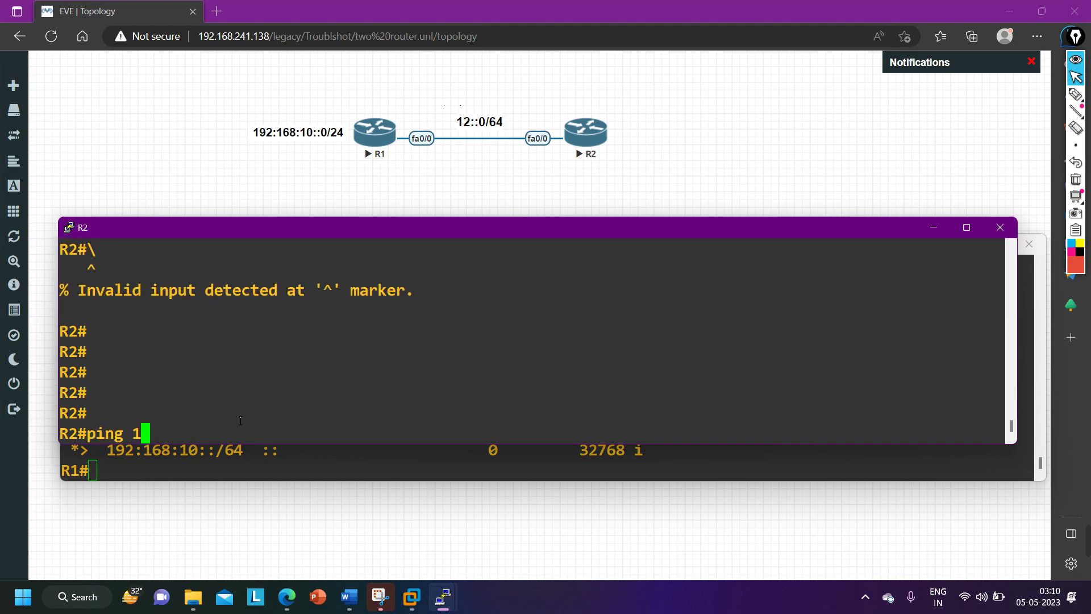
type("92:168:")
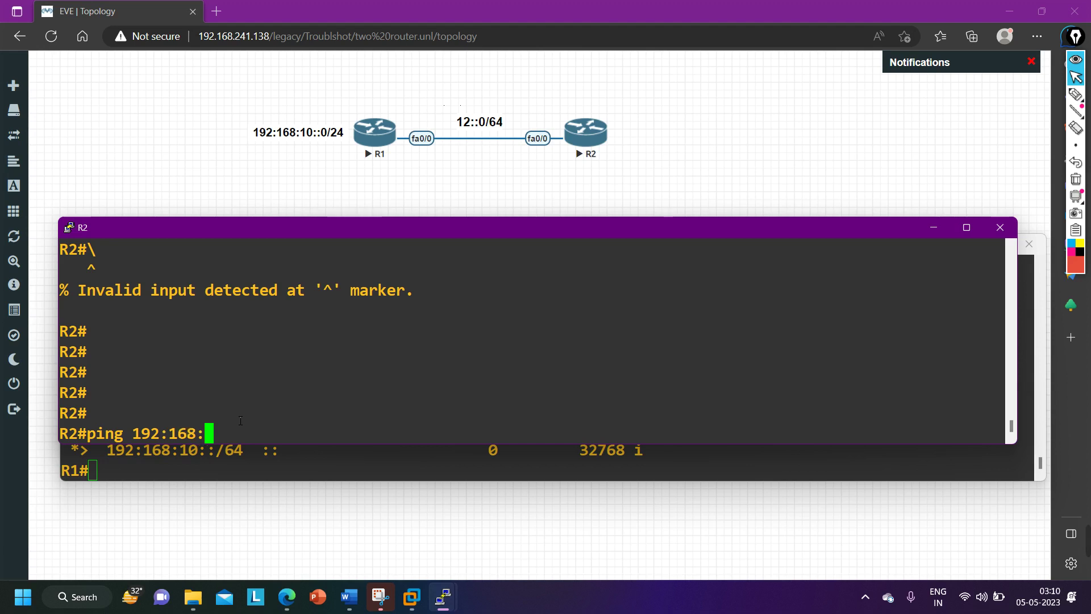
type("10::1")
key("Return")
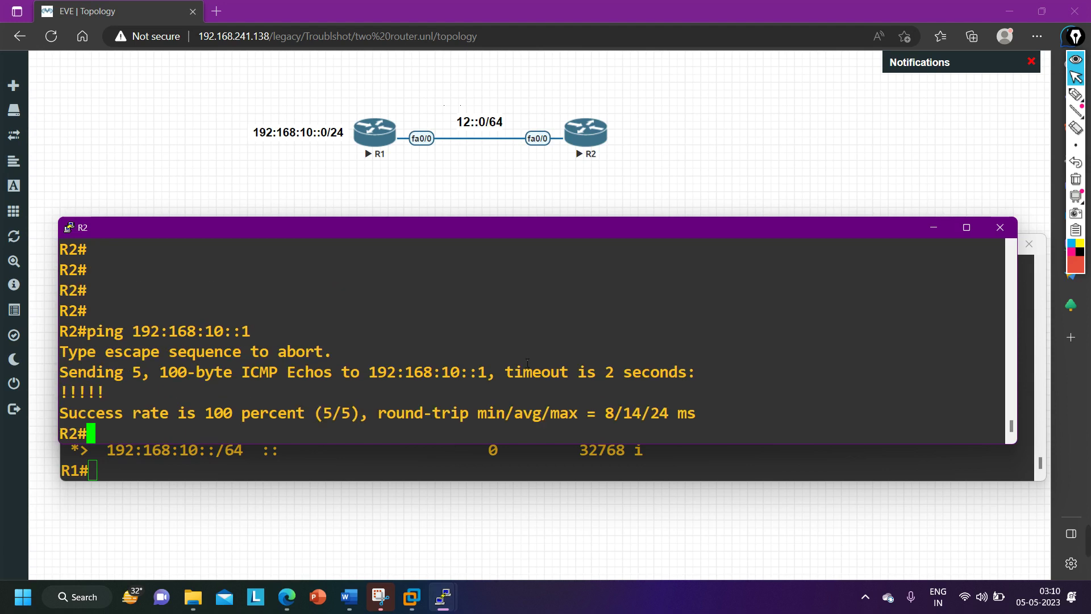
Step: Repeat the ping to 192:168:10::1 from R2, and bring the EVE topology back to the front
key("Return")
key("Up")
key("Return")
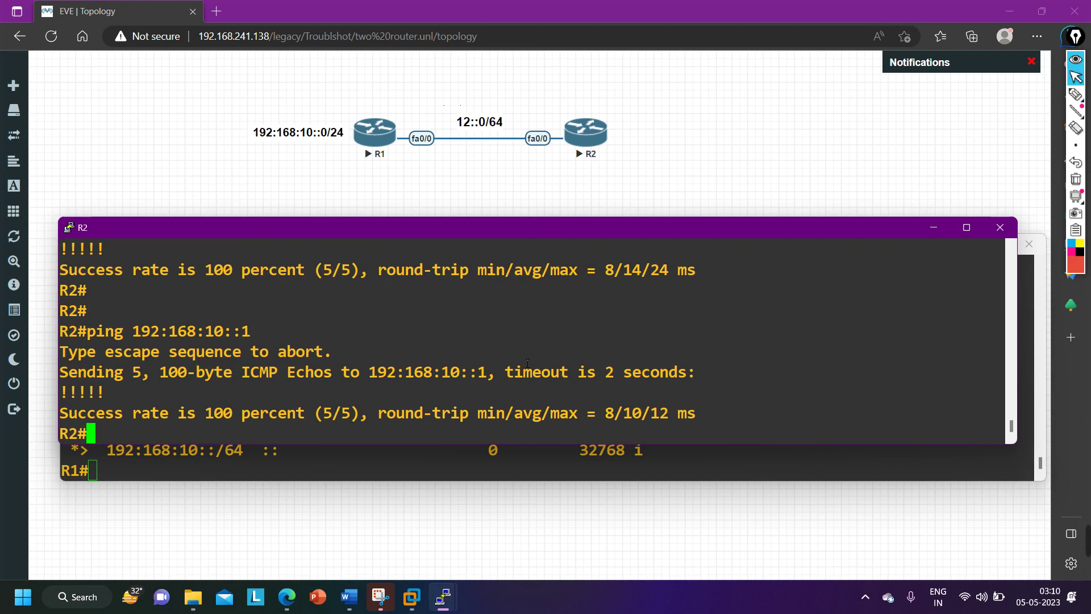
left_click(689, 158)
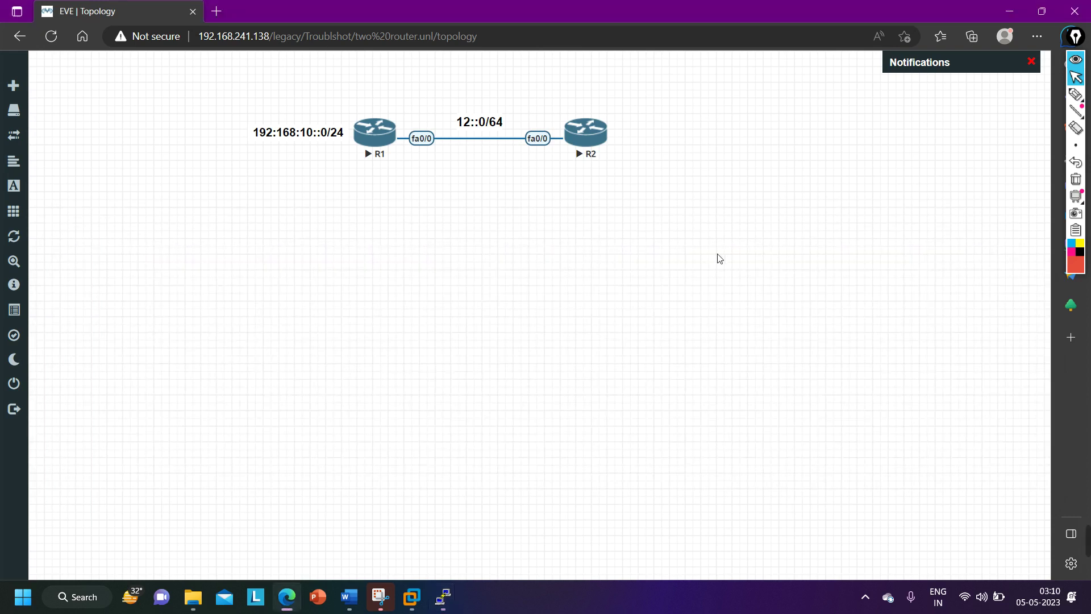
mouse_move(1016, 500)
mouse_move(789, 543)
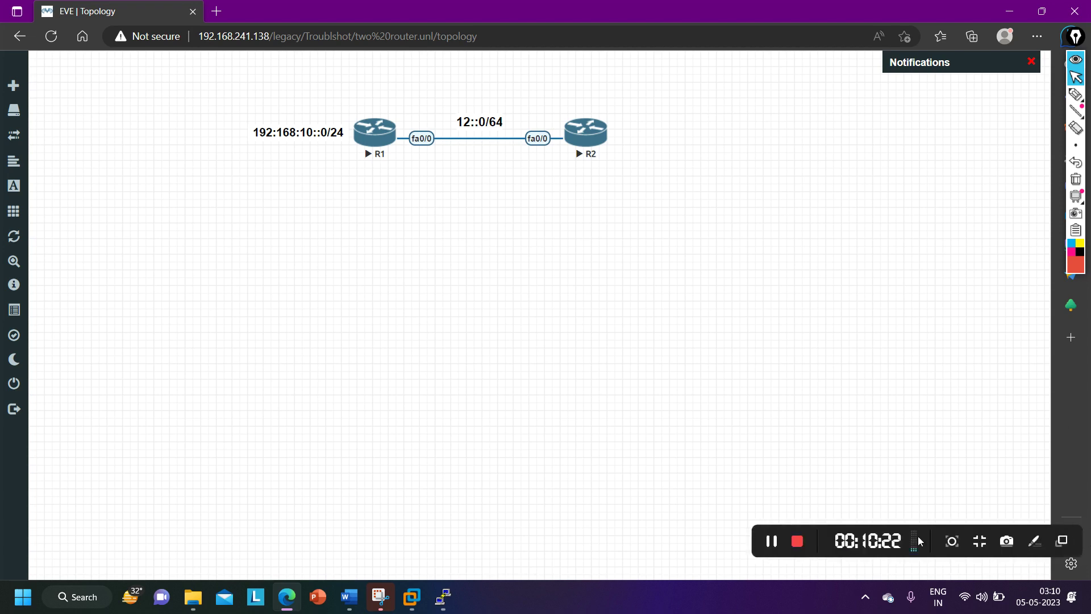